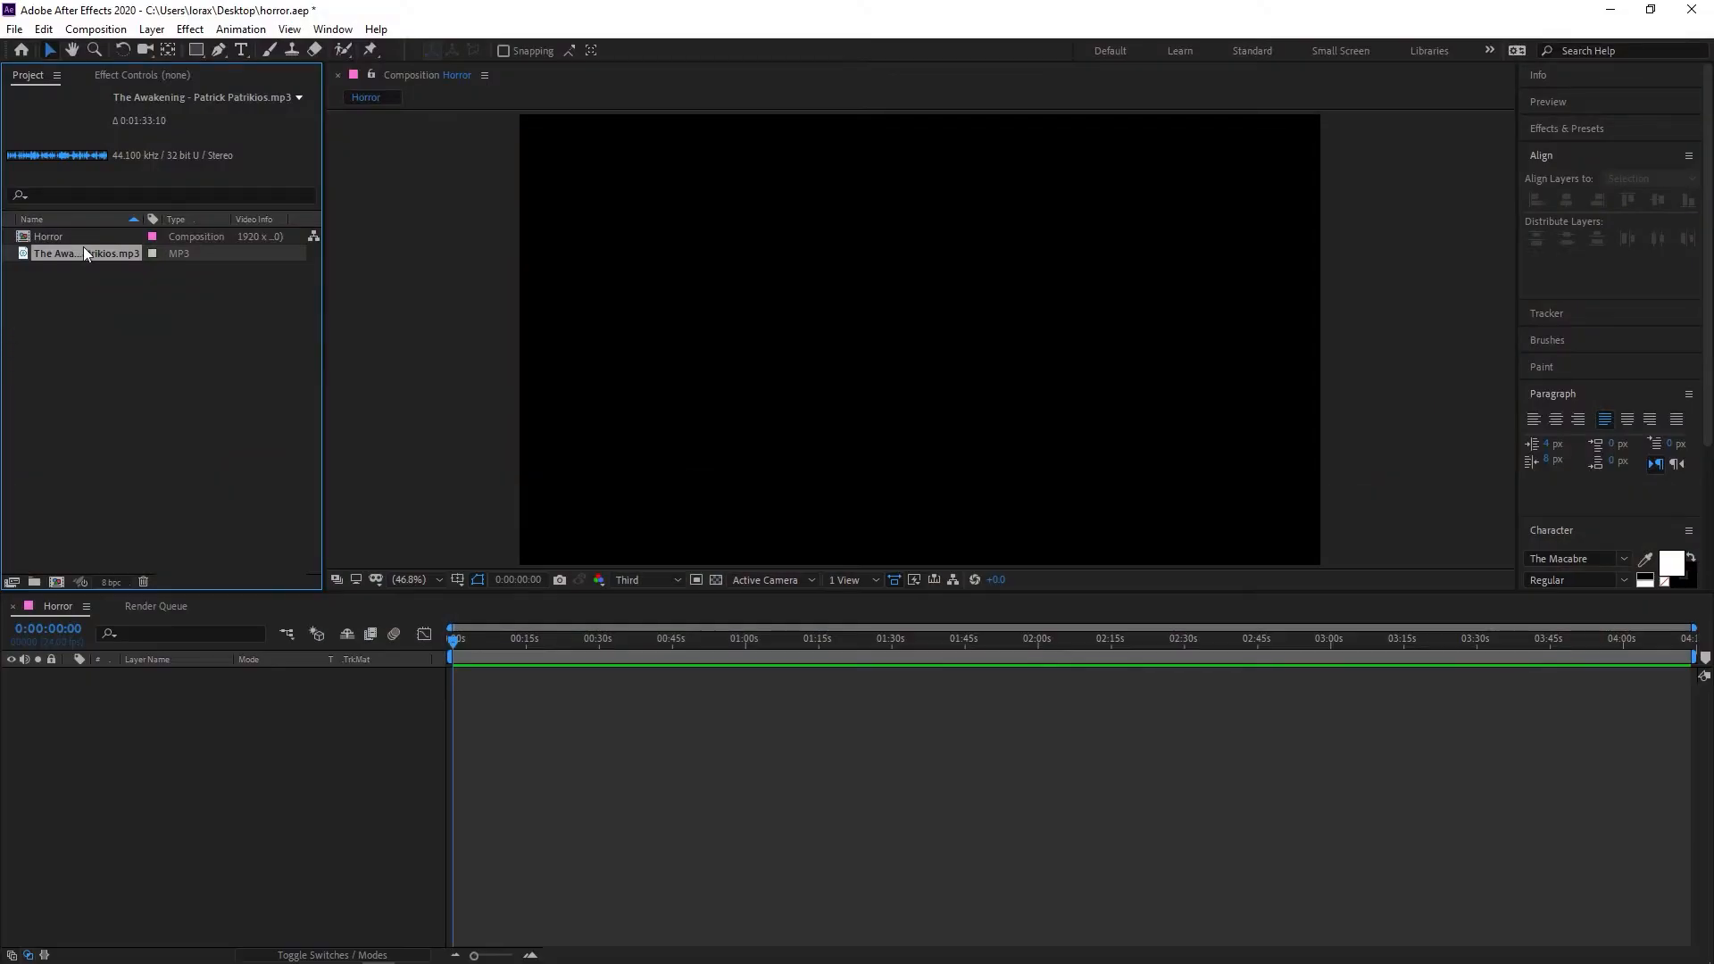
Add The Awakening MP3 to the Horror composition's timeline and play it from the start
{"action": "left_click_drag", "start_coordinate": [201, 597], "coordinate": [161, 718]}
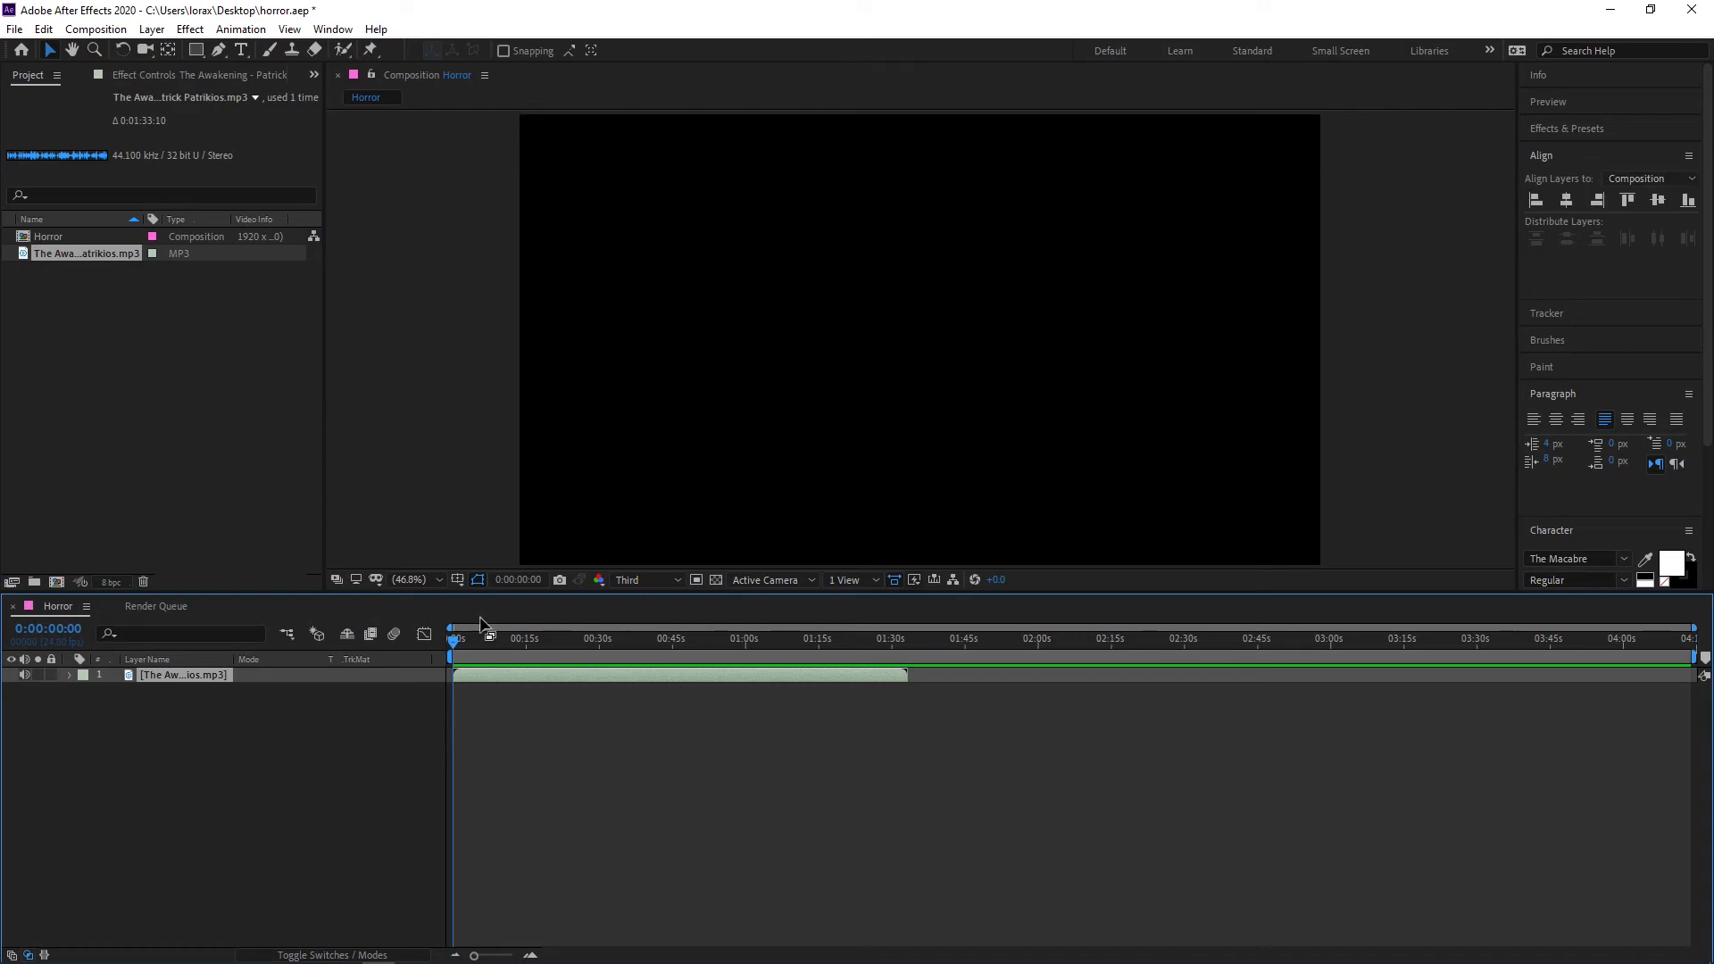
{"action": "left_click_drag", "start_coordinate": [485, 648], "coordinate": [436, 645]}
{"action": "key", "text": "space"}
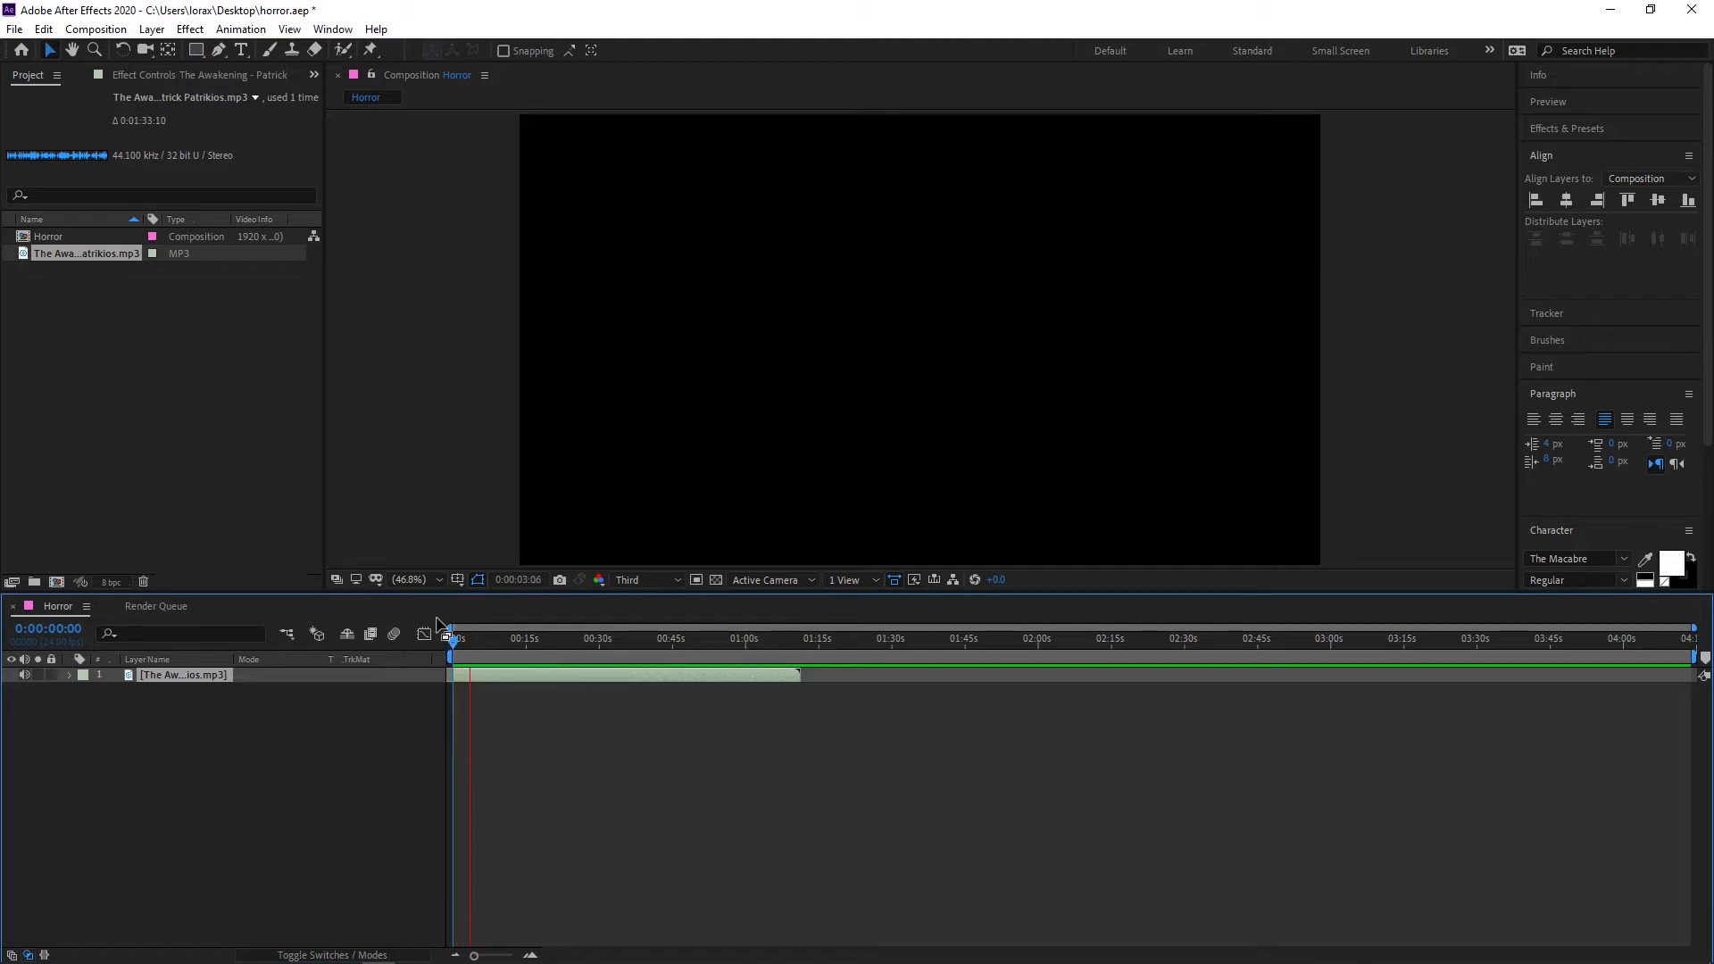
{"action": "key", "text": "space"}
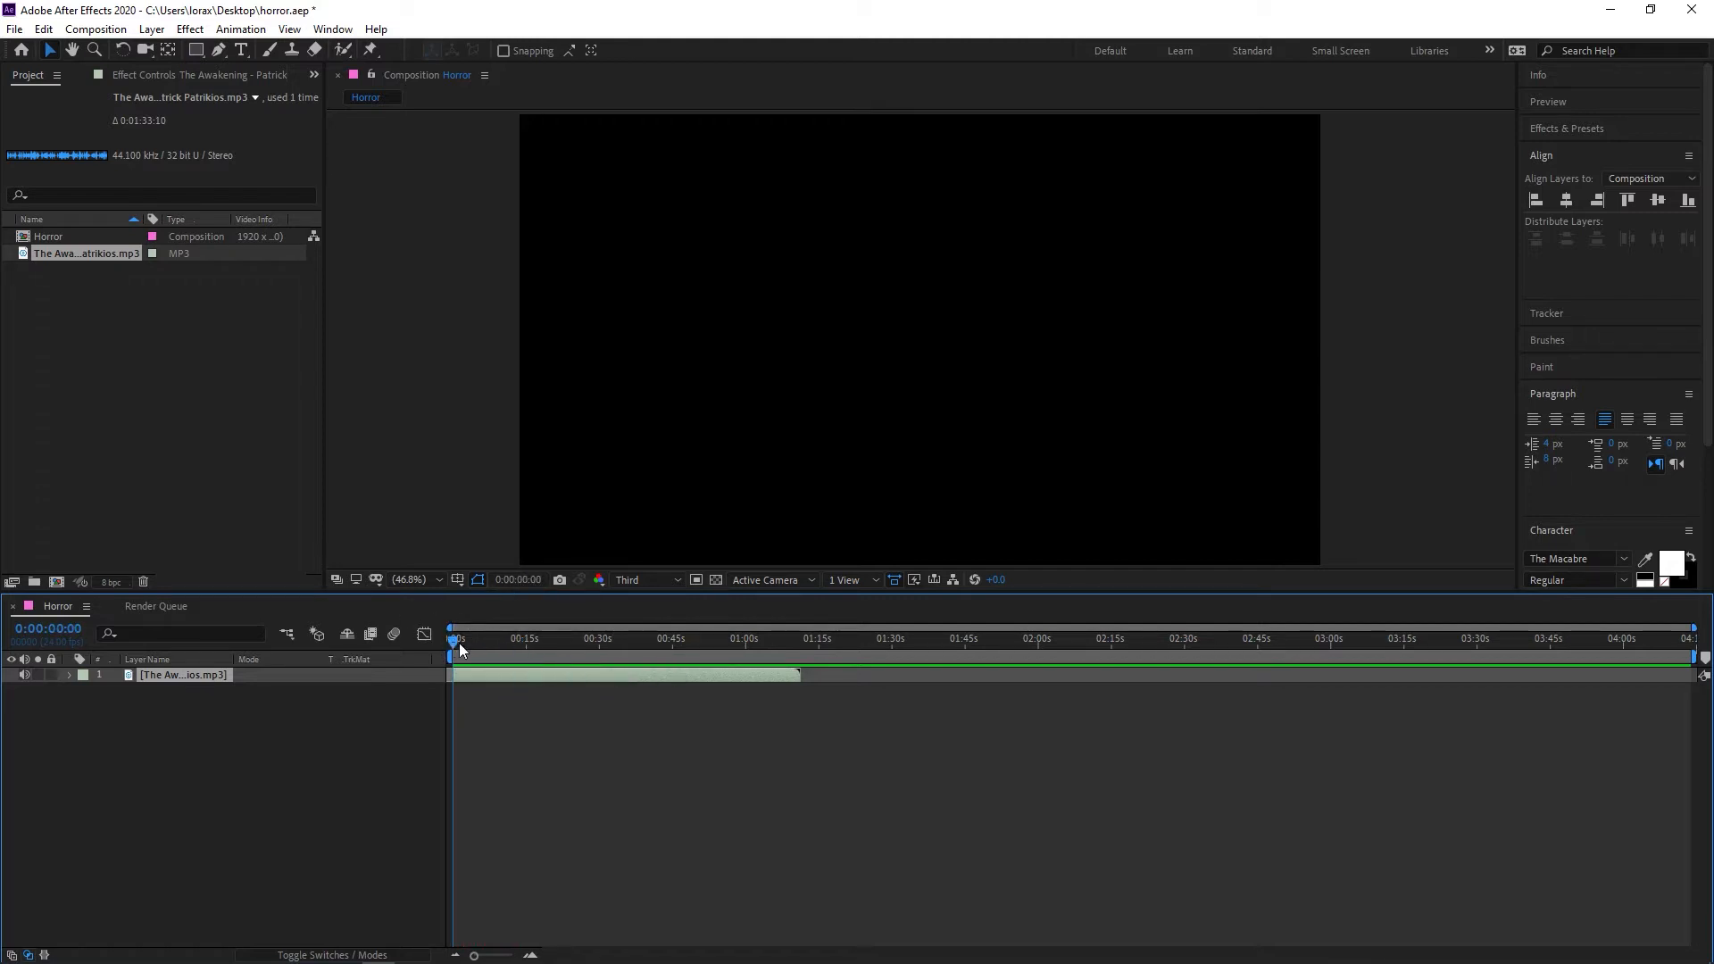
Place the Storm Clouds.mp4 footage below the music layer in the Horror timeline and preview it from the start
{"action": "left_click_drag", "start_coordinate": [70, 259], "coordinate": [72, 705]}
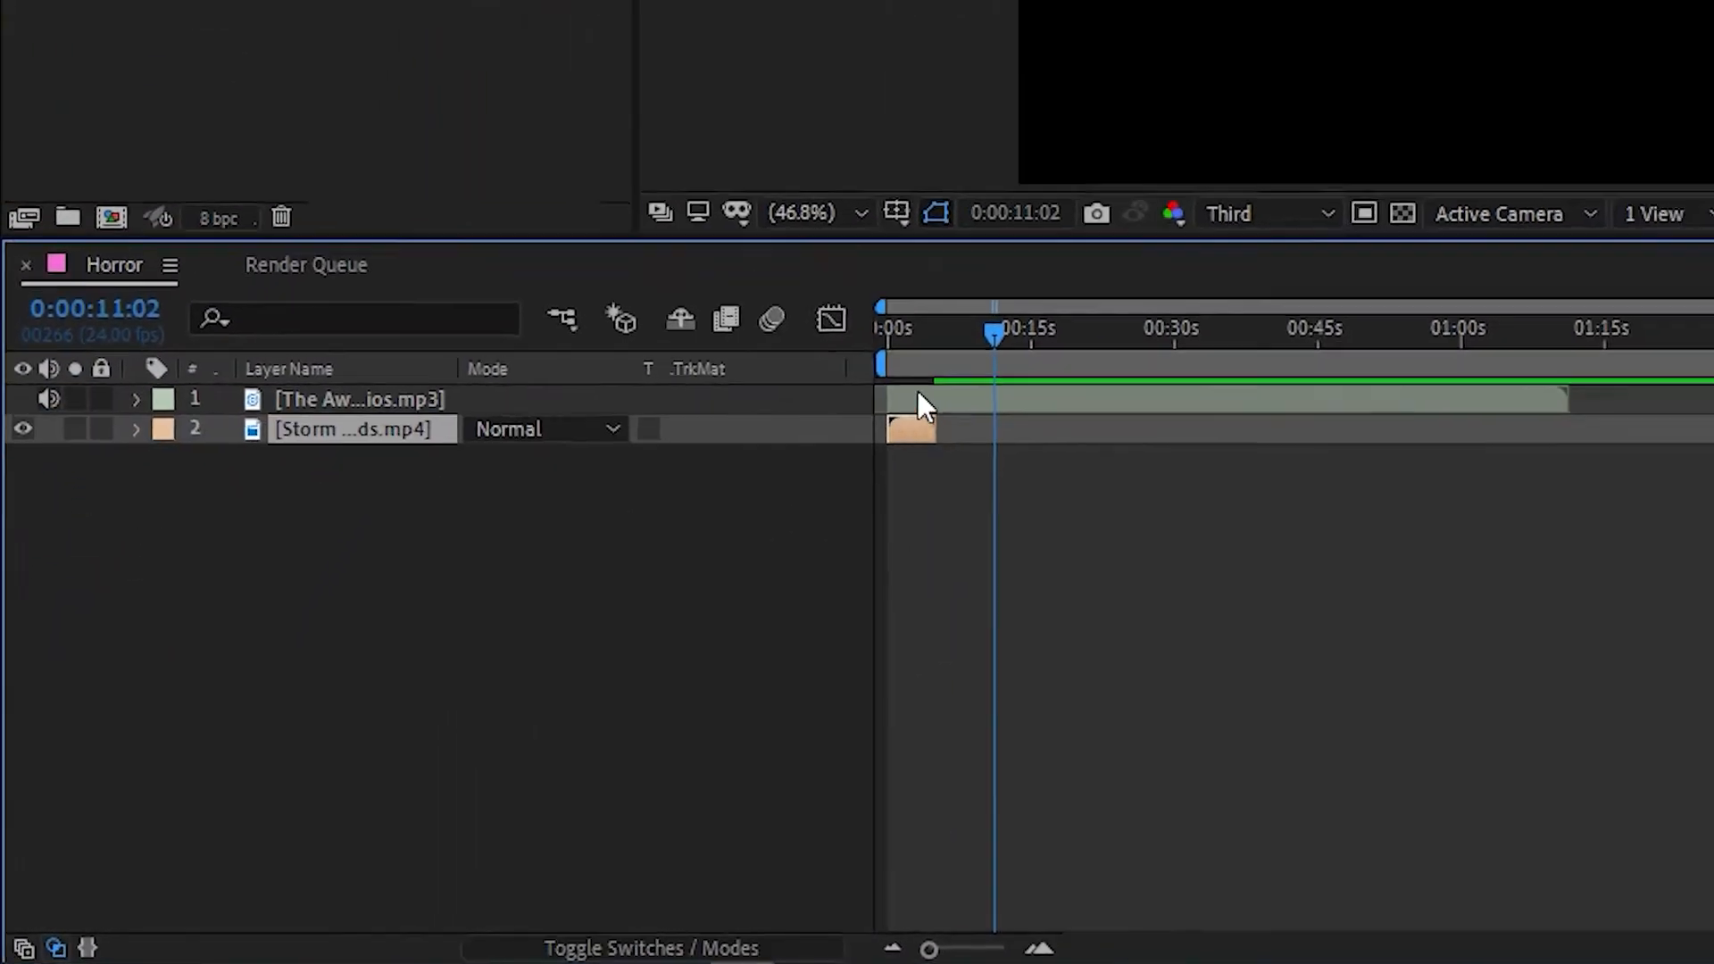
{"action": "left_click_drag", "start_coordinate": [1092, 270], "coordinate": [913, 273]}
{"action": "key", "text": "space"}
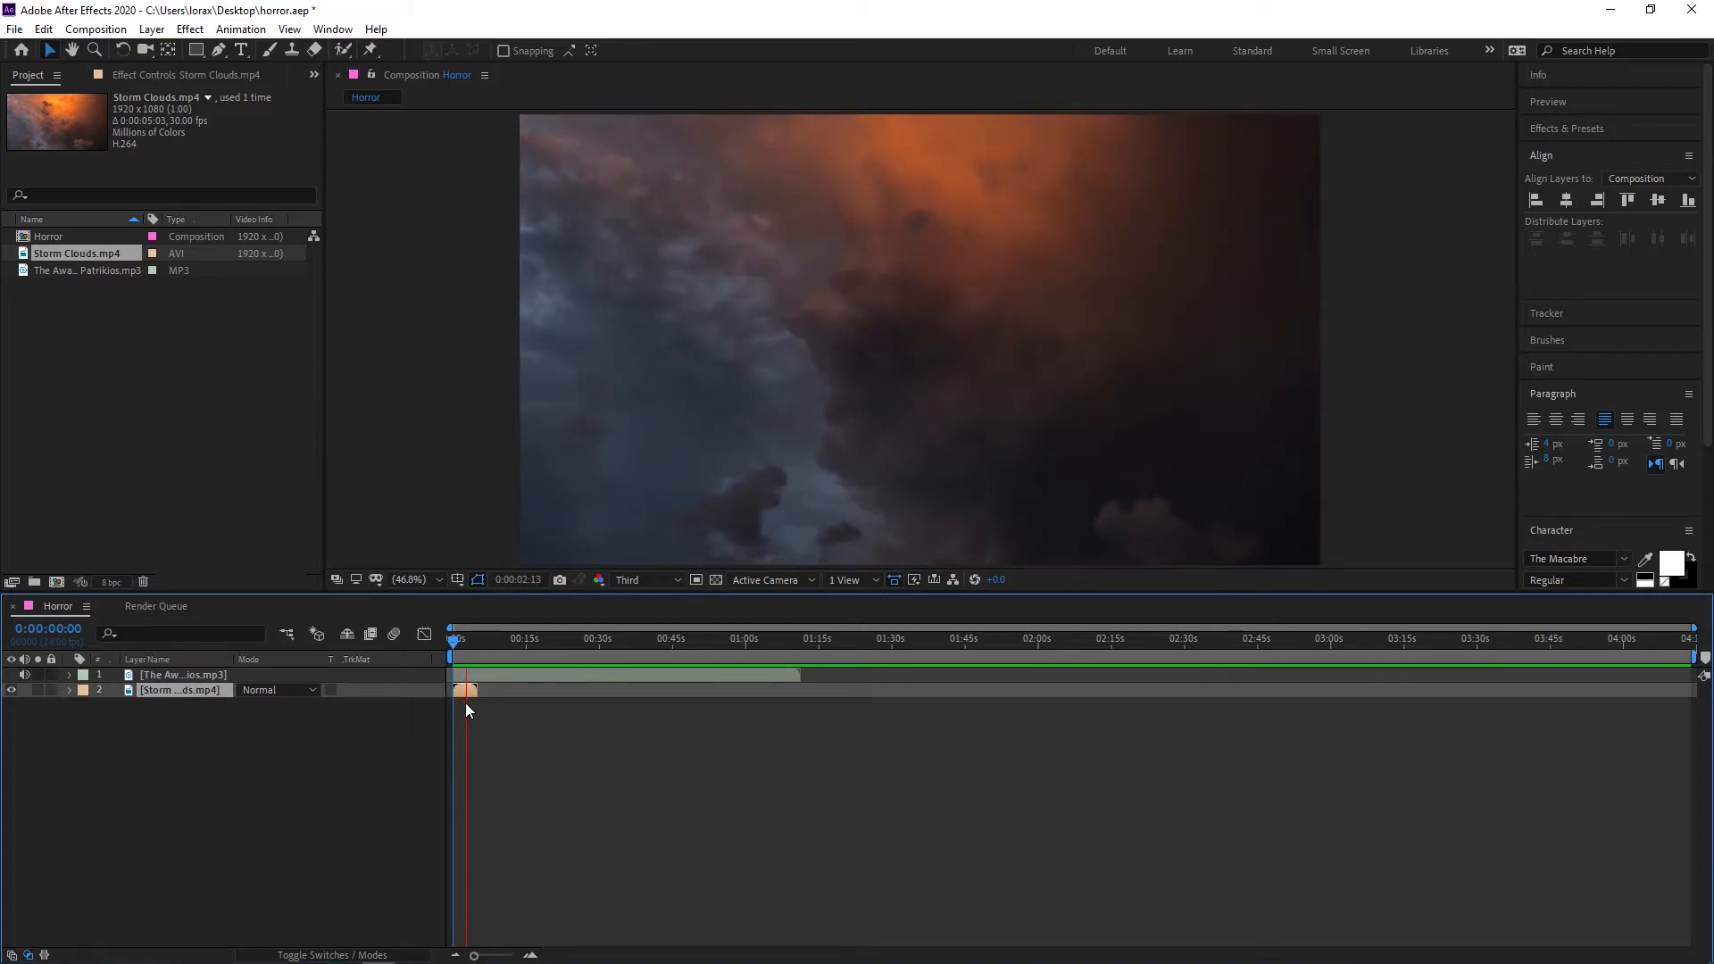
Slow the Storm Clouds layer down with Time Stretch so it lasts about 15 seconds
{"action": "right_click", "coordinate": [465, 691]}
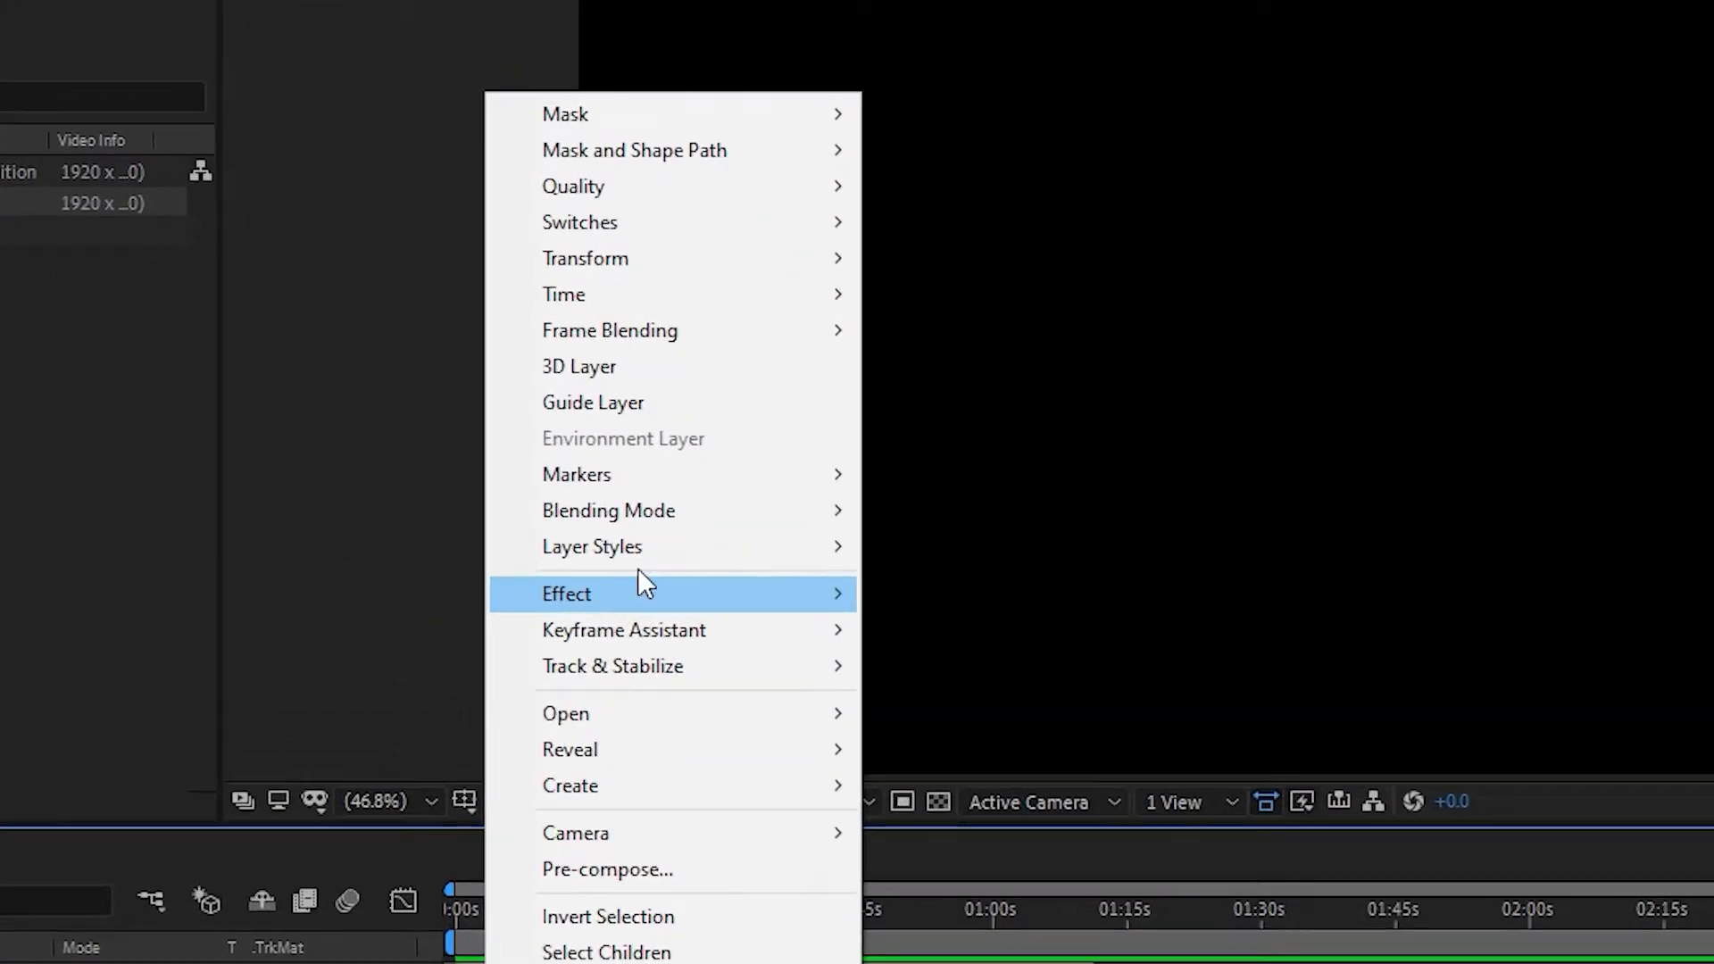
{"action": "mouse_move", "coordinate": [660, 294]}
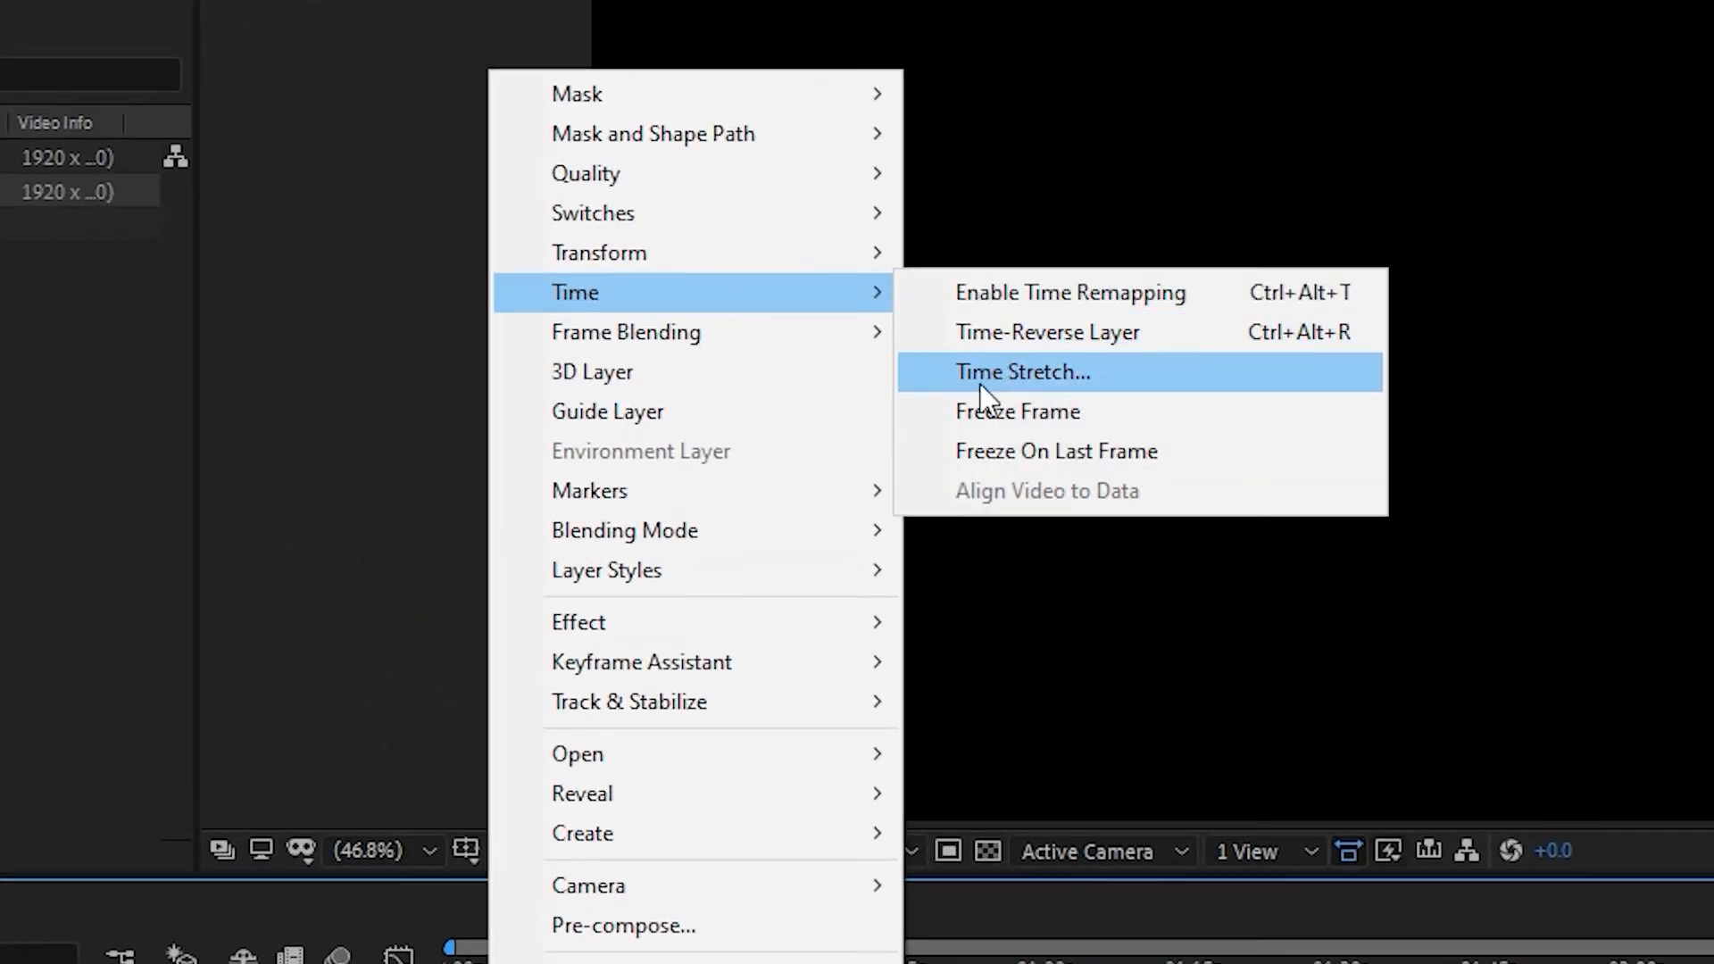
{"action": "left_click", "coordinate": [987, 375]}
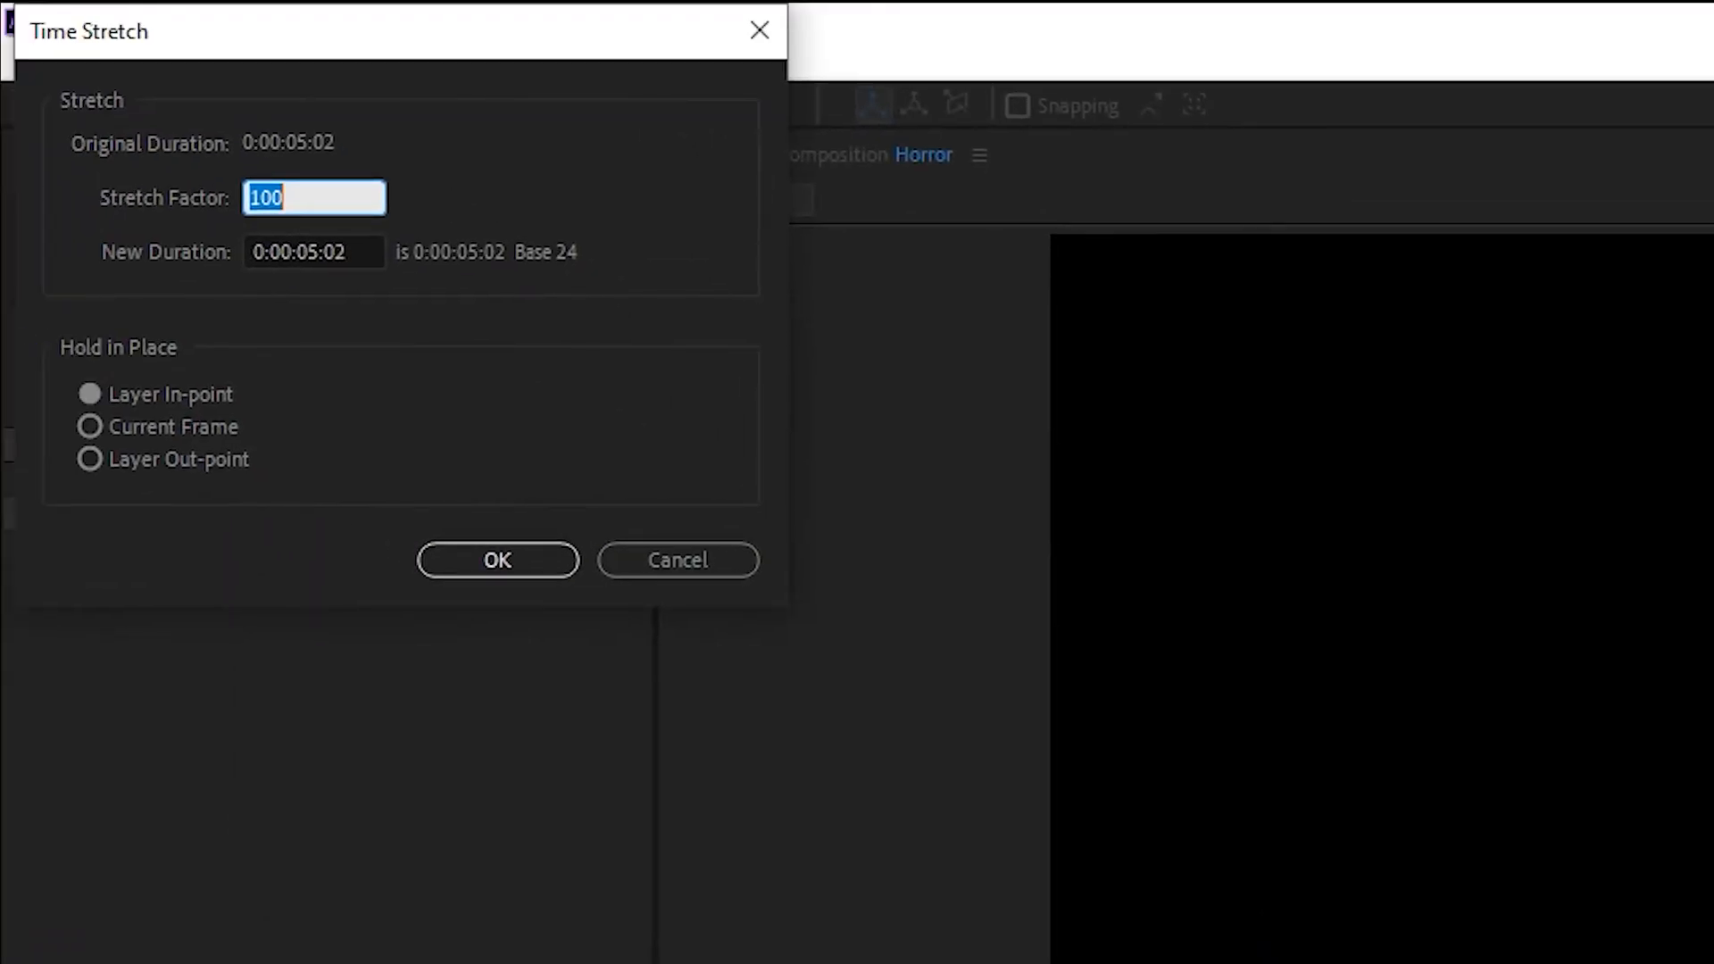
{"action": "key", "text": "Return"}
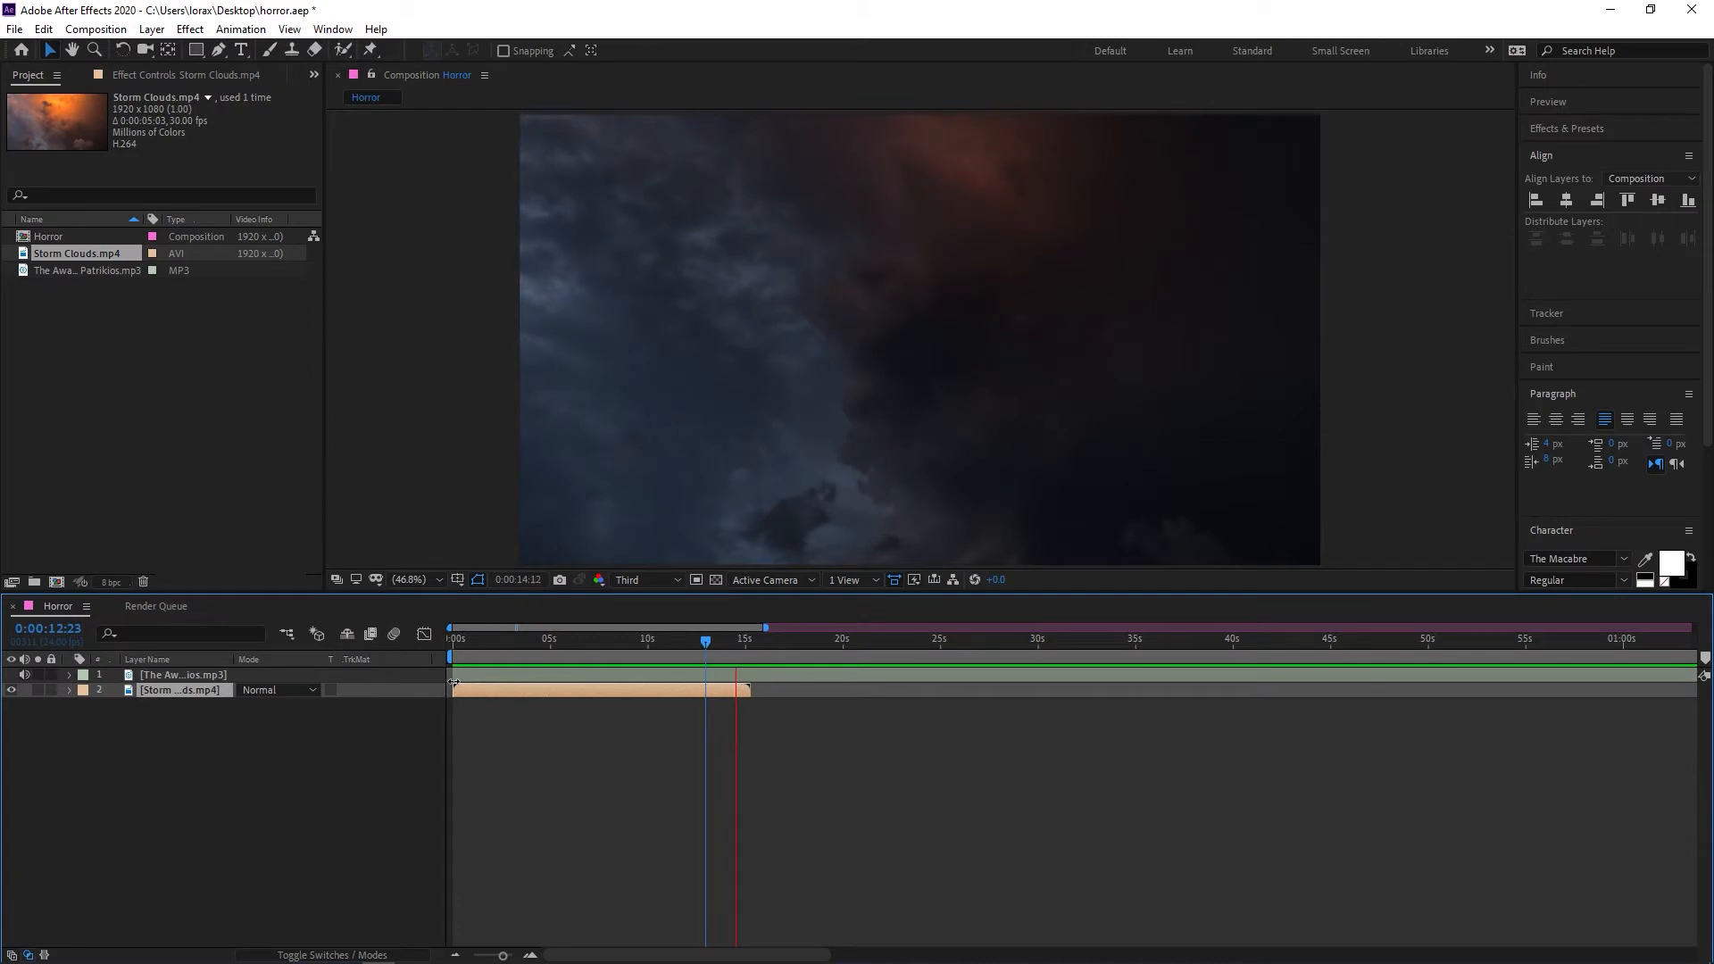
Enable frame blending on the slowed Storm Clouds layer and preview the composition from the start
{"action": "key", "text": "space"}
{"action": "left_click_drag", "start_coordinate": [537, 642], "coordinate": [435, 641]}
{"action": "key", "text": "space"}
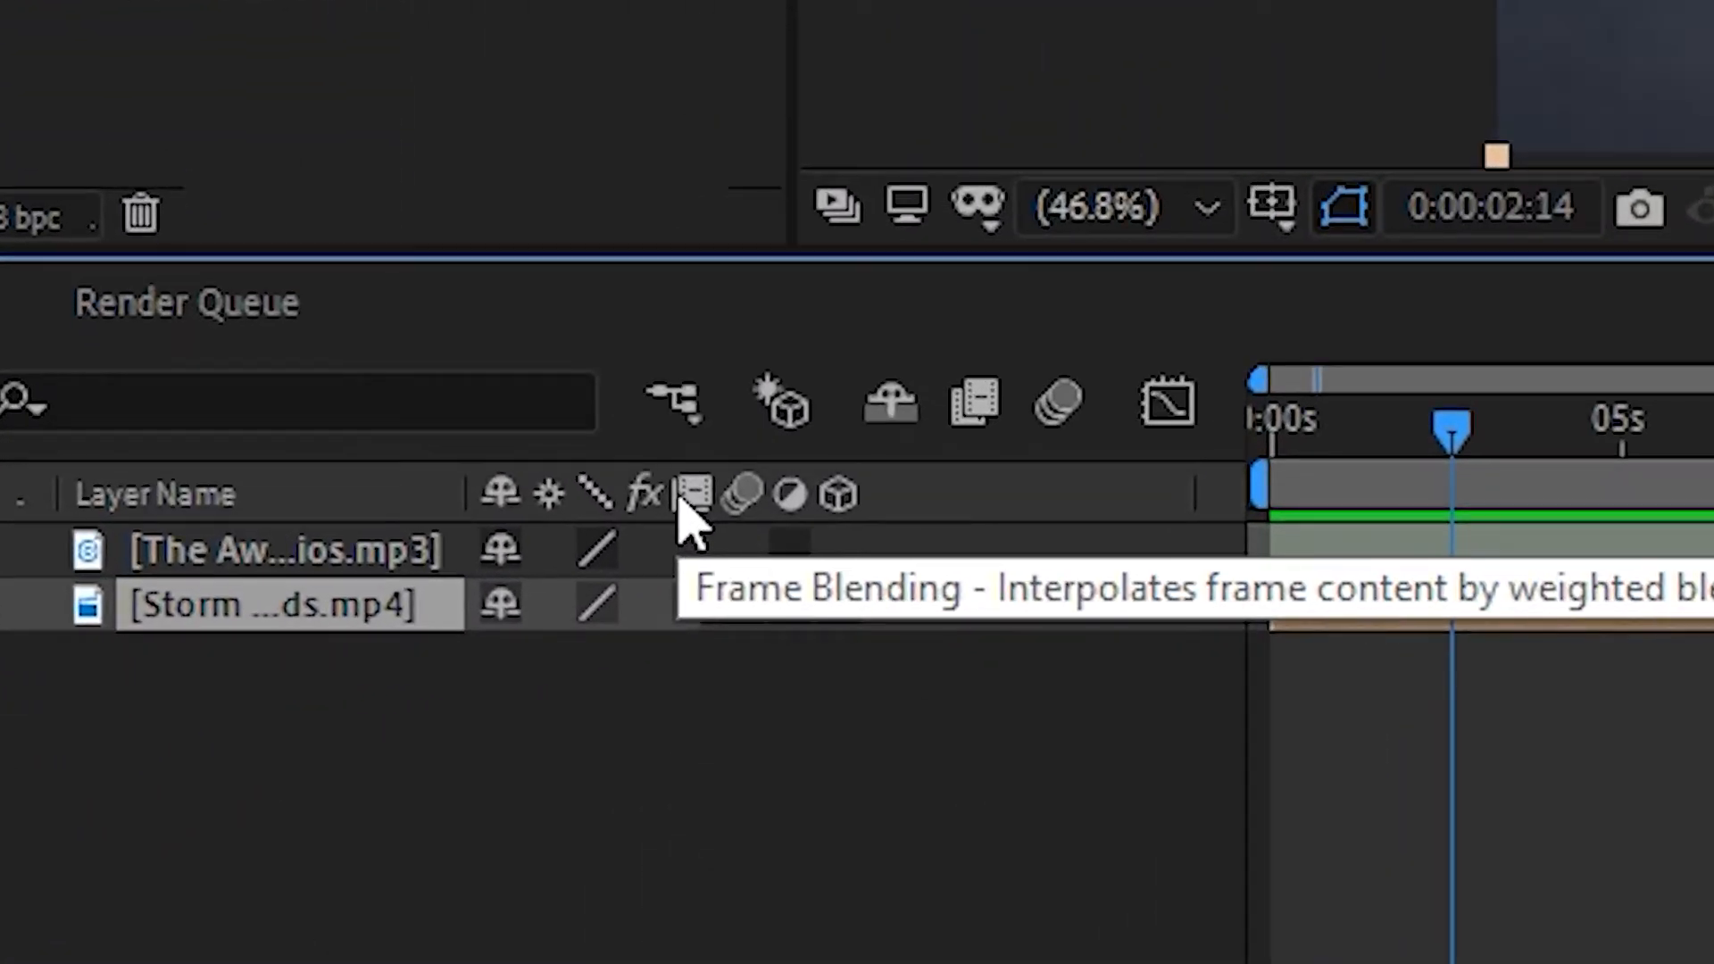
{"action": "left_click", "coordinate": [692, 609]}
{"action": "left_click_drag", "start_coordinate": [1460, 428], "coordinate": [1128, 437]}
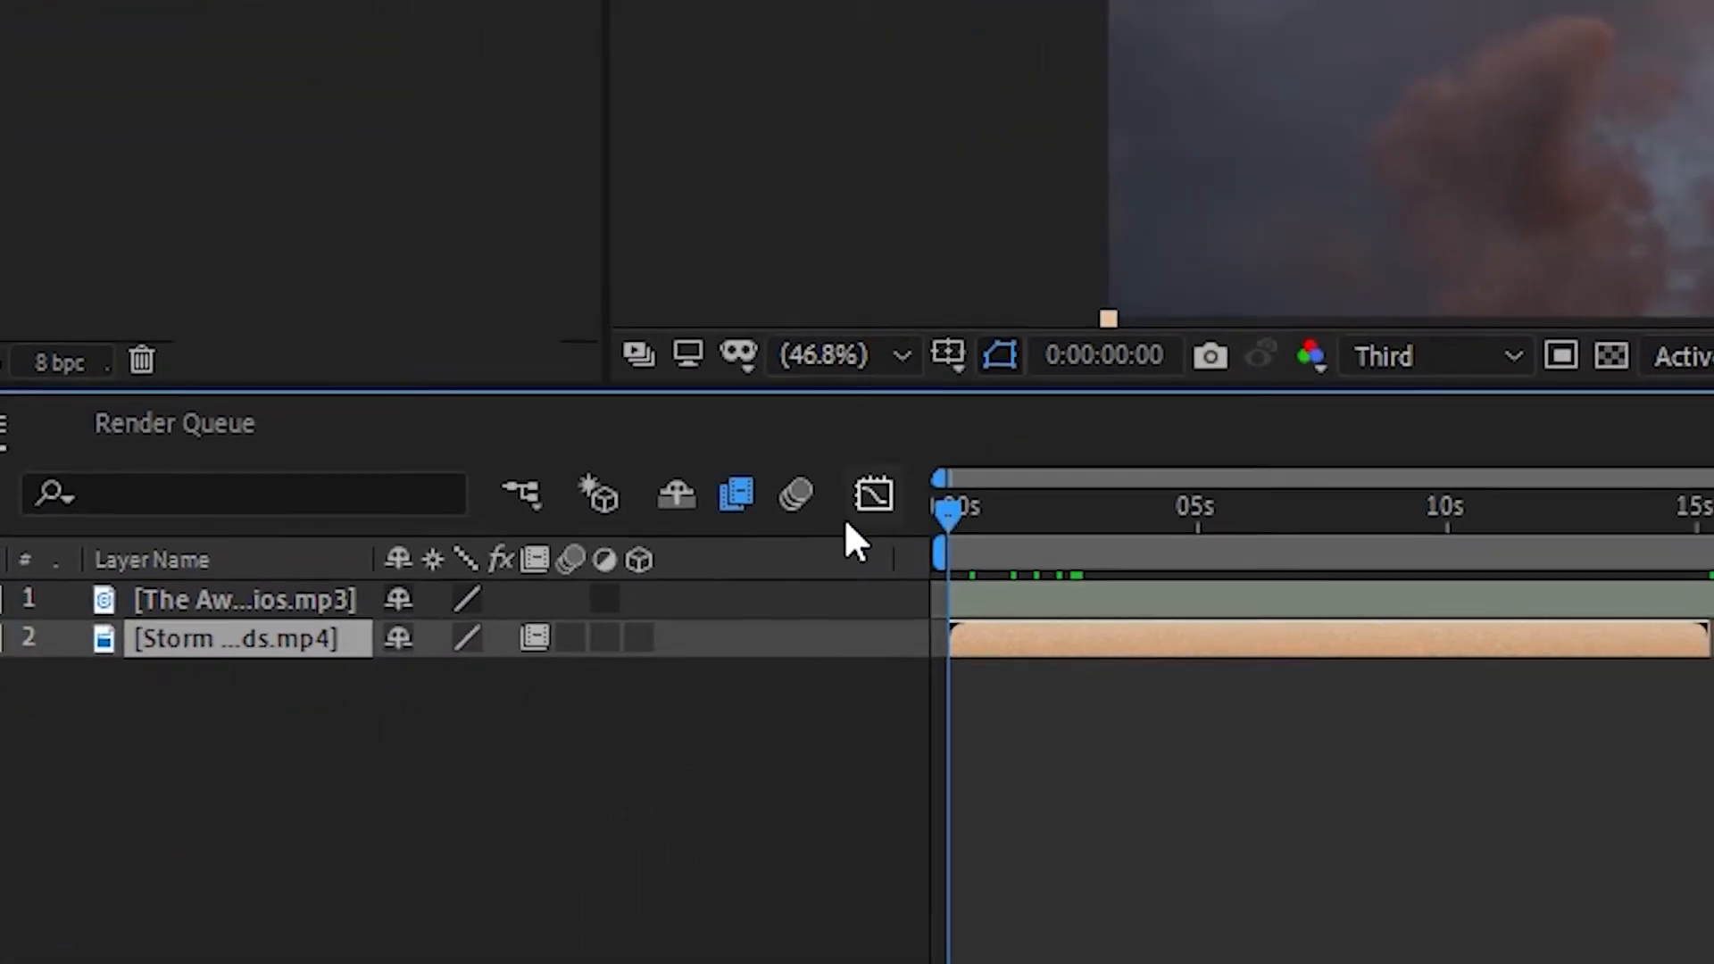
{"action": "key", "text": "space"}
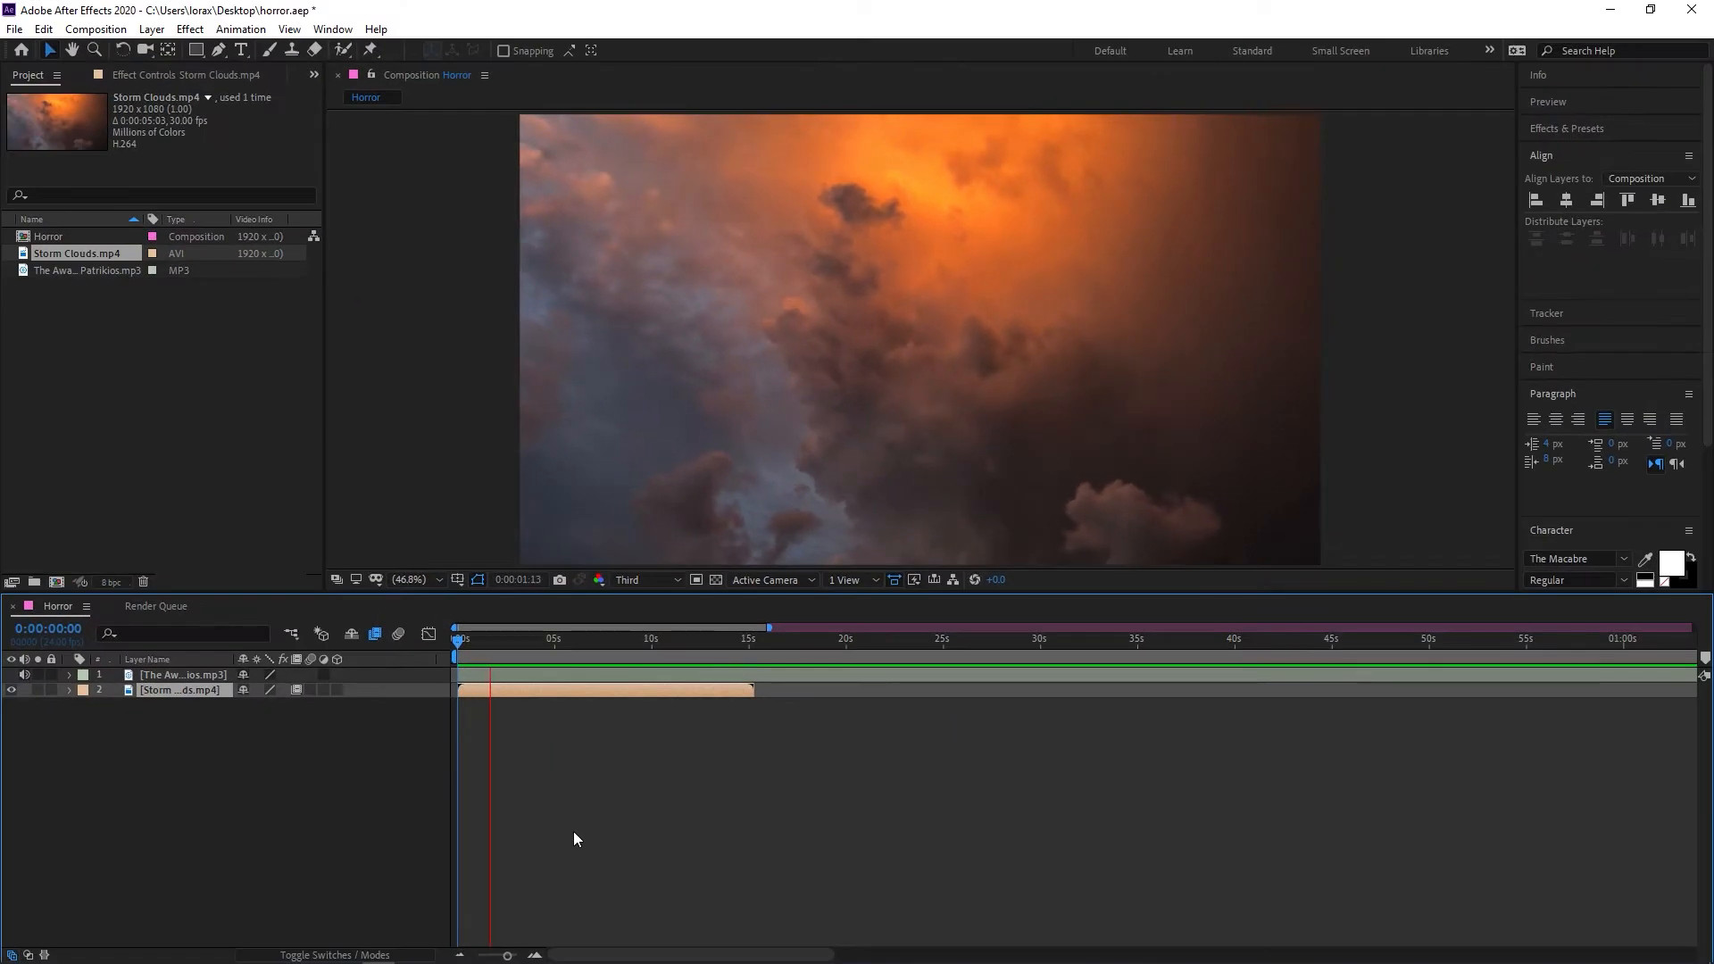
Apply the Tint and Curves effects to the Storm Clouds layer and adjust the curve's shape
{"action": "left_click", "coordinate": [601, 694]}
{"action": "key", "text": "ctrl+space"}
{"action": "type", "text": "tint"}
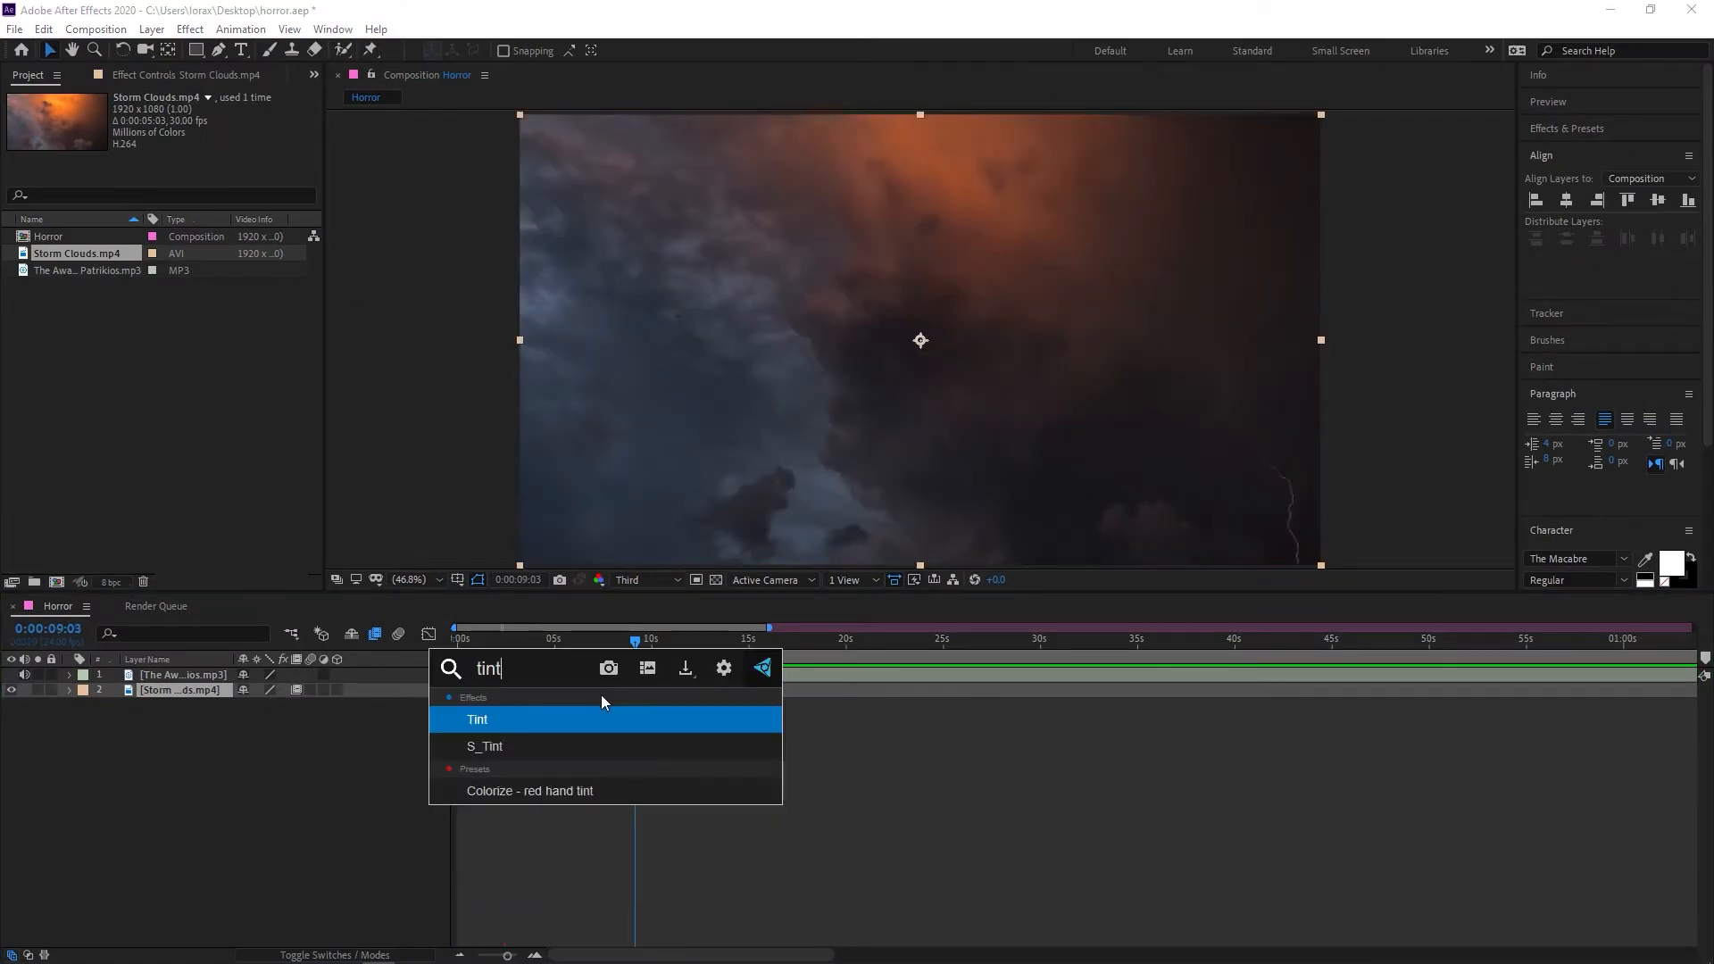
{"action": "key", "text": "Return"}
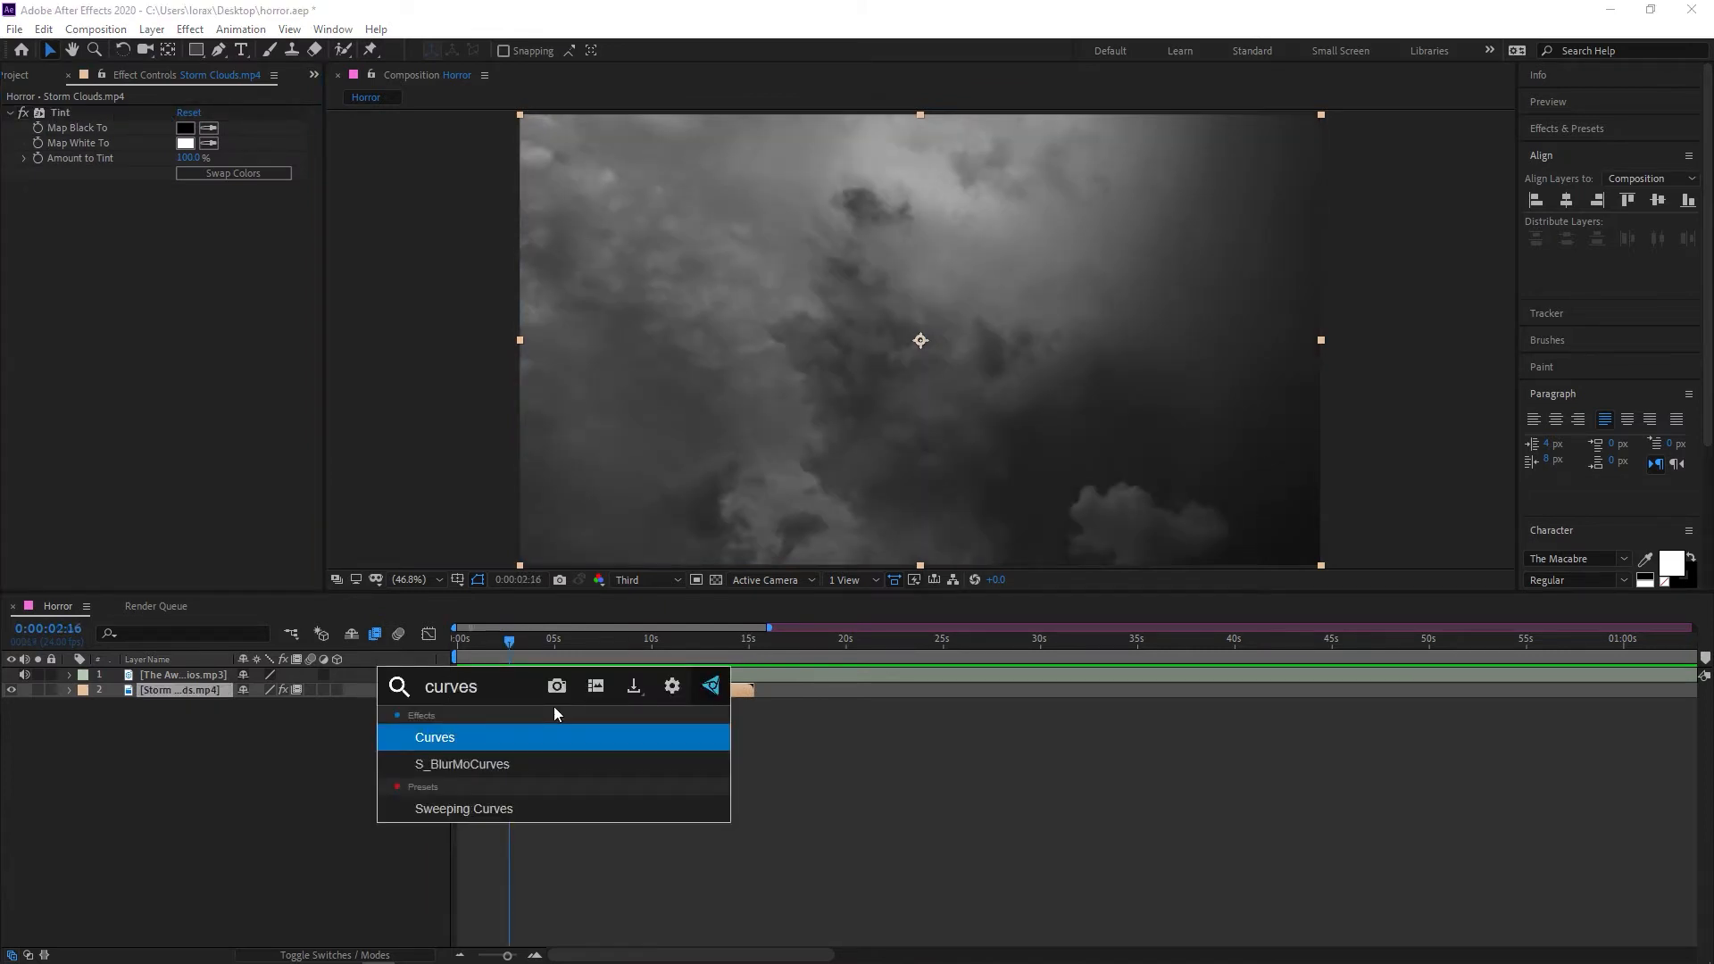
{"action": "key", "text": "Return"}
{"action": "left_click_drag", "start_coordinate": [253, 266], "coordinate": [234, 256]}
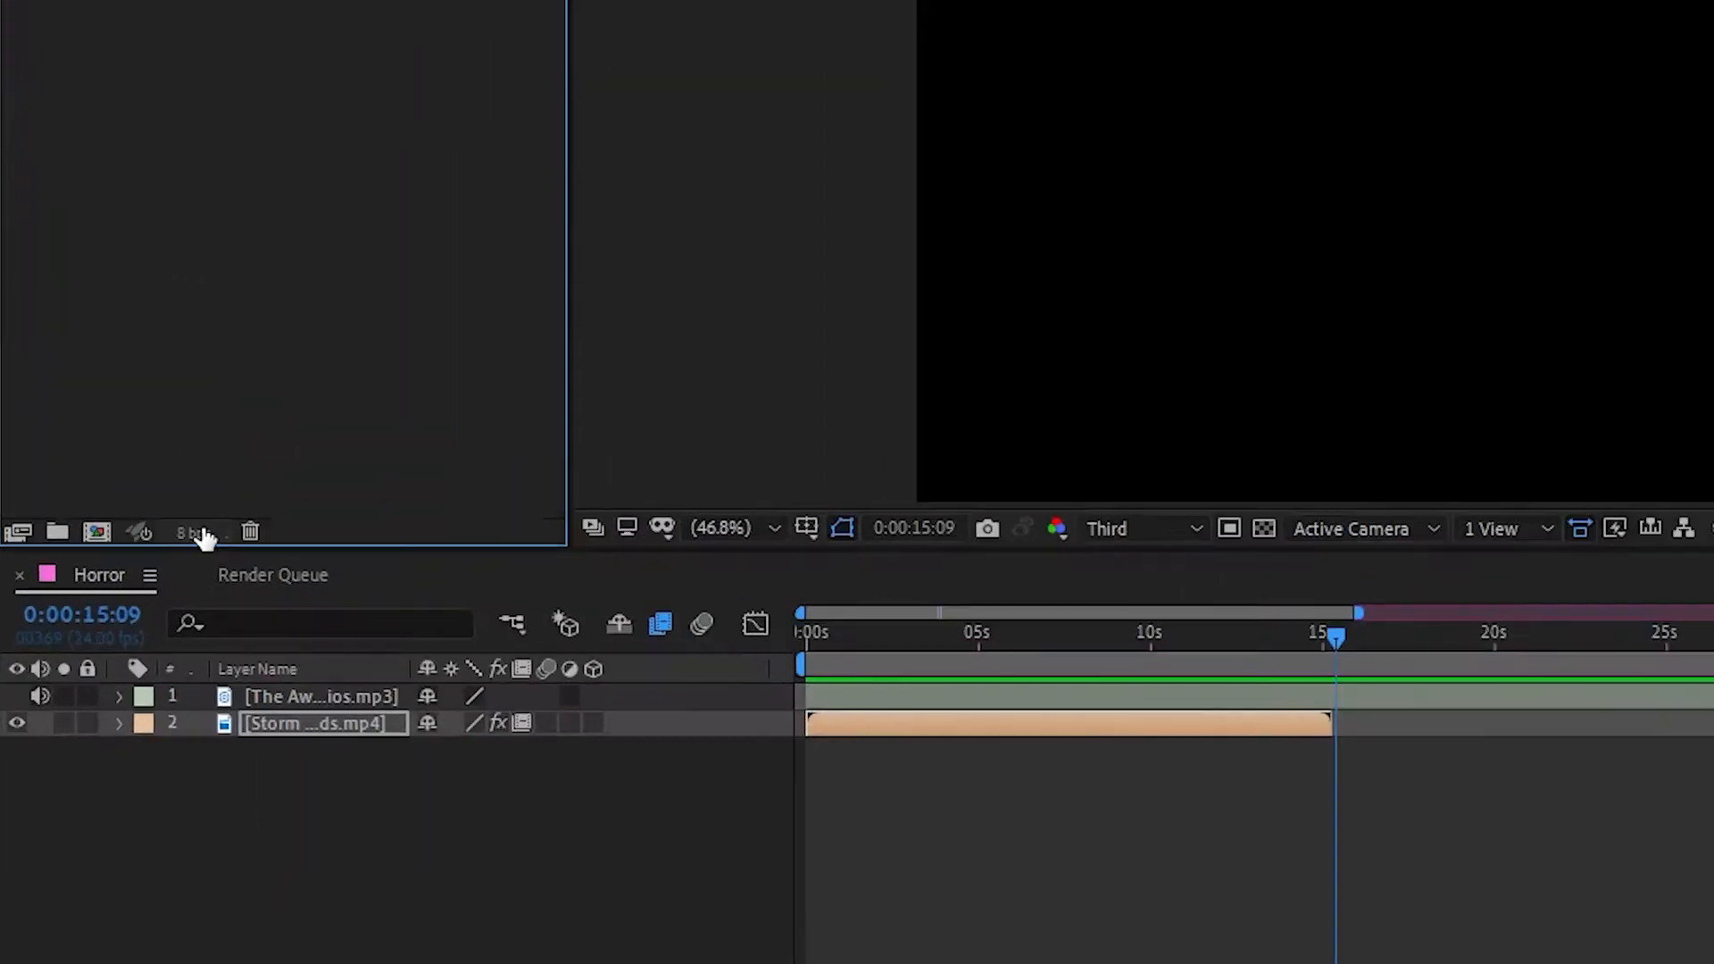
Set the project's color depth to 16 bits per channel
{"action": "left_click", "coordinate": [111, 581]}
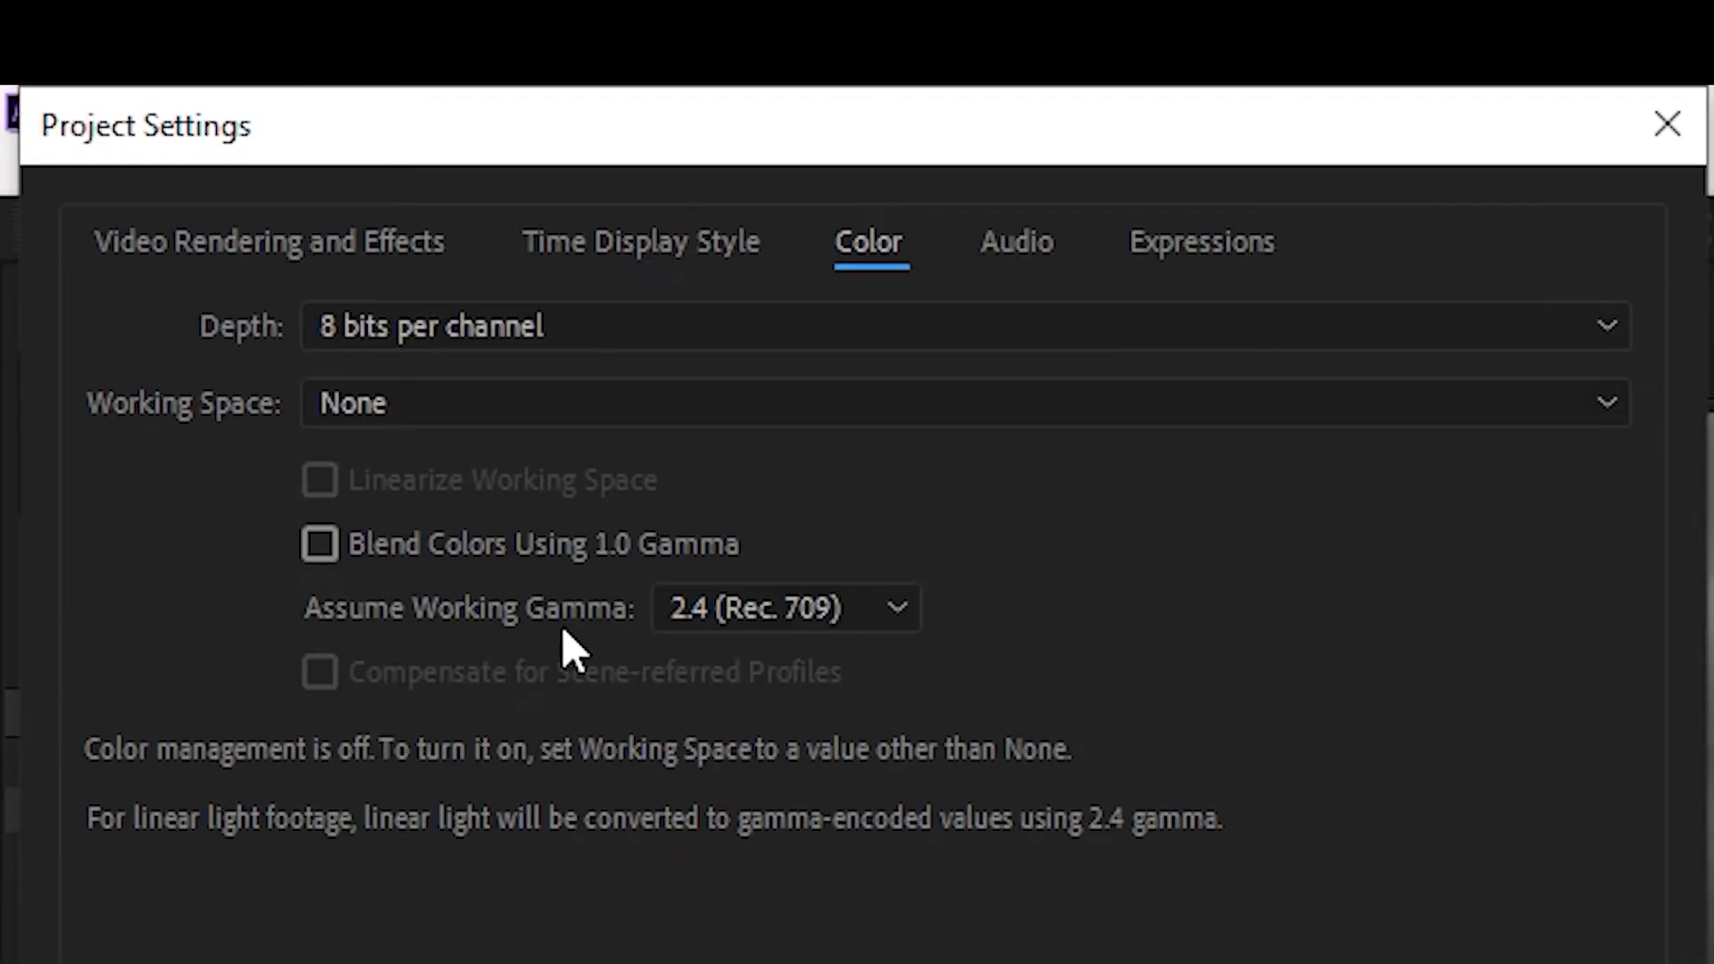
{"action": "left_click", "coordinate": [475, 327]}
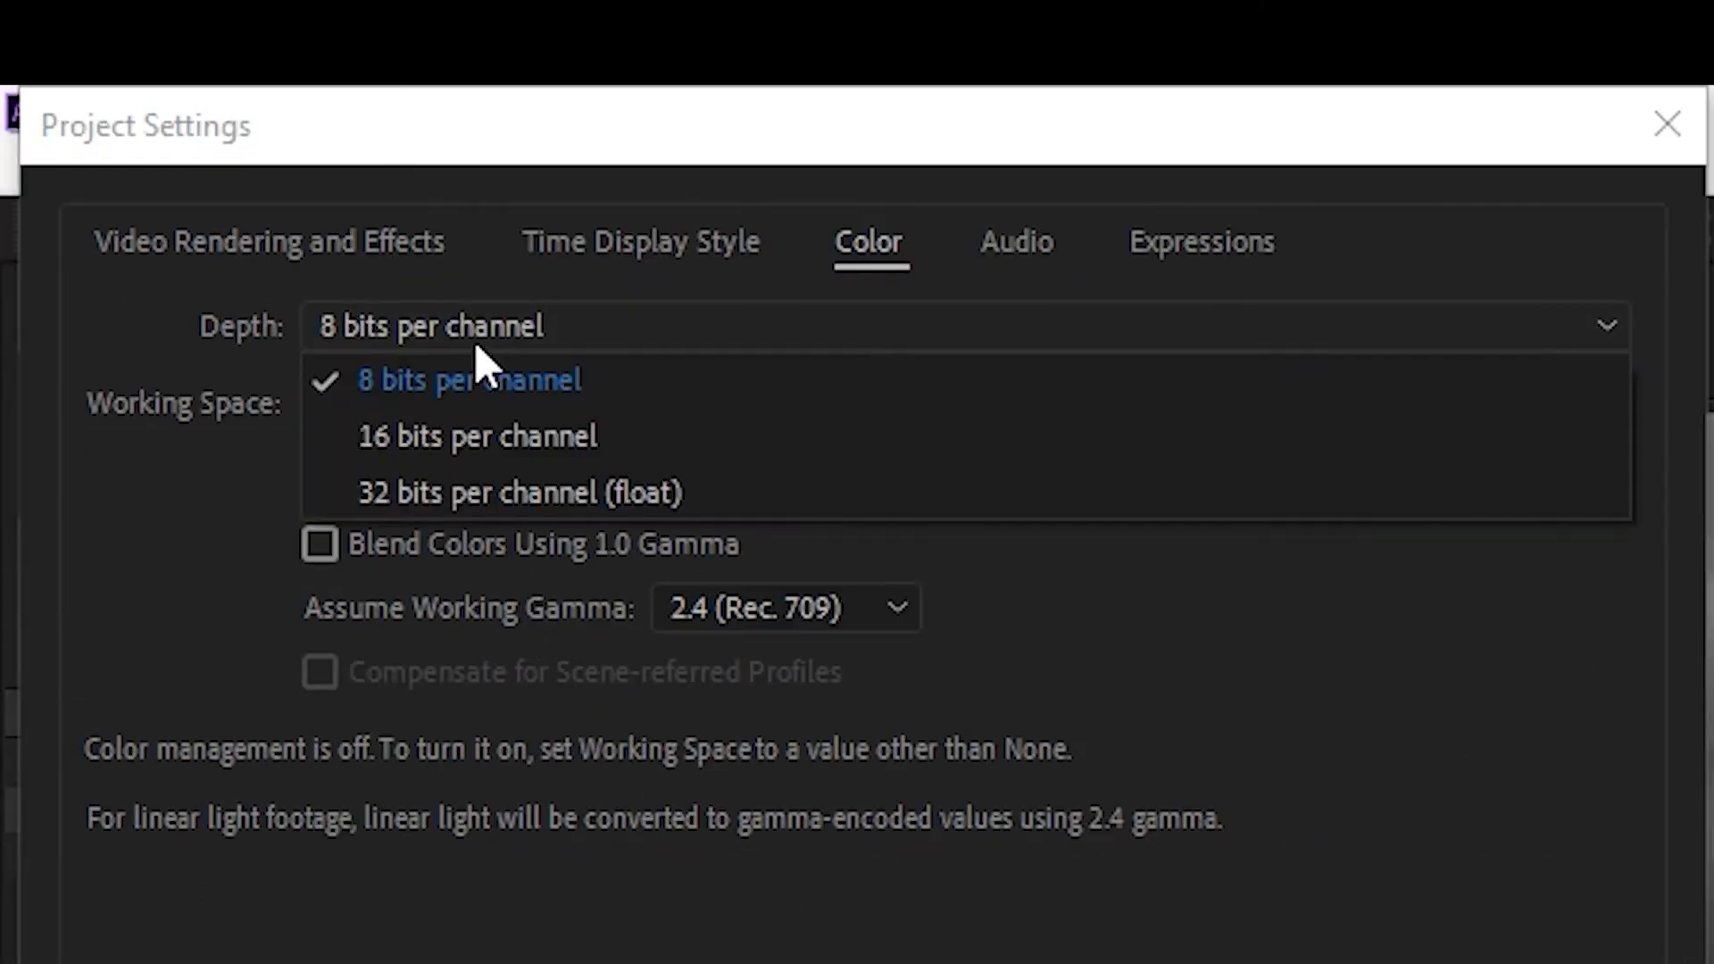
{"action": "left_click", "coordinate": [475, 432]}
{"action": "left_click", "coordinate": [1320, 960]}
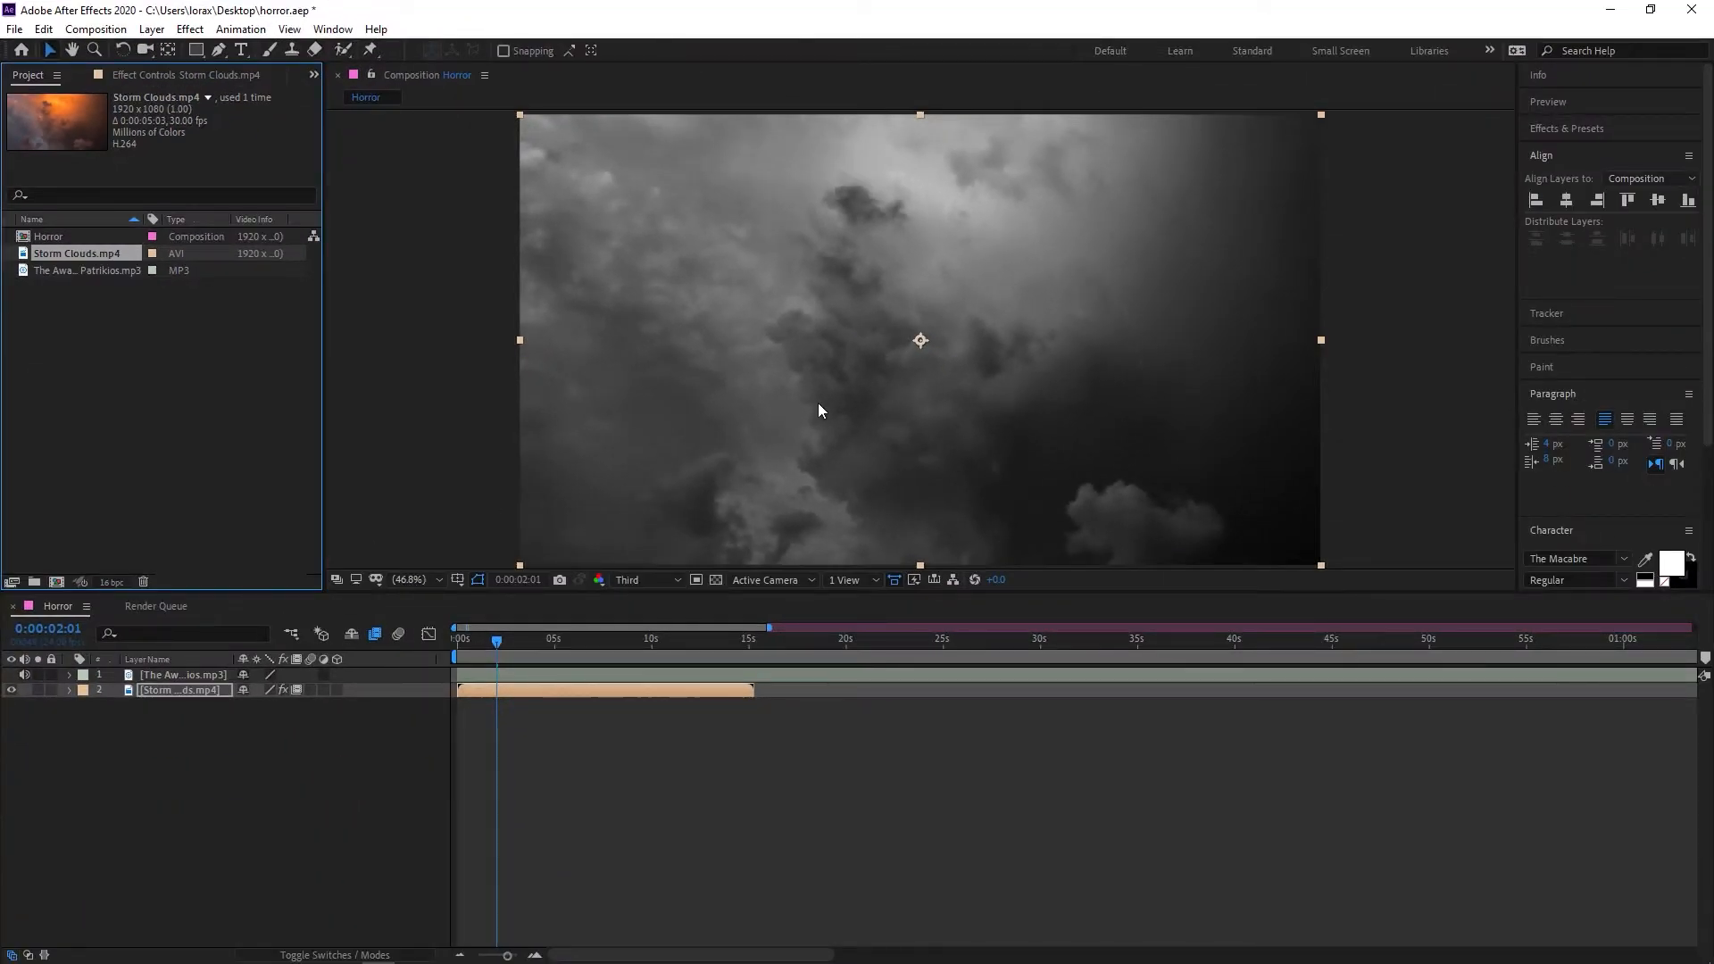
Create a text layer reading HORROR over the storm clouds footage
{"action": "mouse_move", "coordinate": [490, 637]}
{"action": "left_mouse_down"}
{"action": "mouse_move", "coordinate": [442, 641]}
{"action": "mouse_move", "coordinate": [500, 636]}
{"action": "left_mouse_up"}
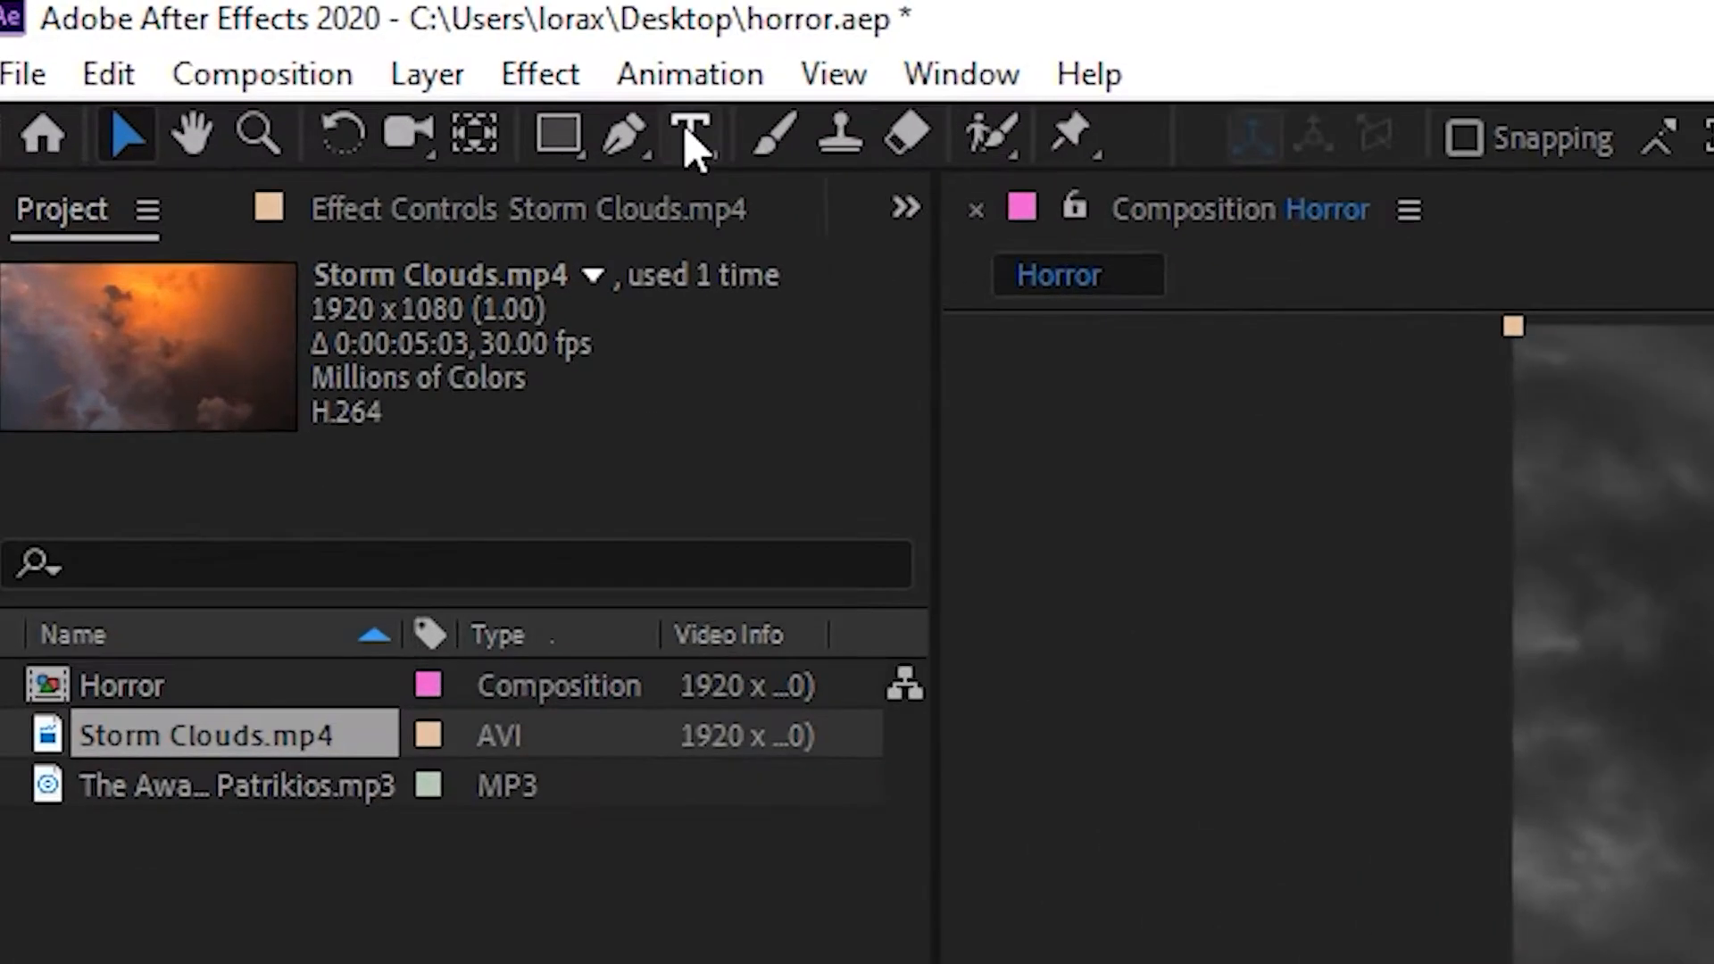
{"action": "left_click", "coordinate": [241, 50]}
{"action": "left_click_drag", "start_coordinate": [581, 201], "coordinate": [1205, 470]}
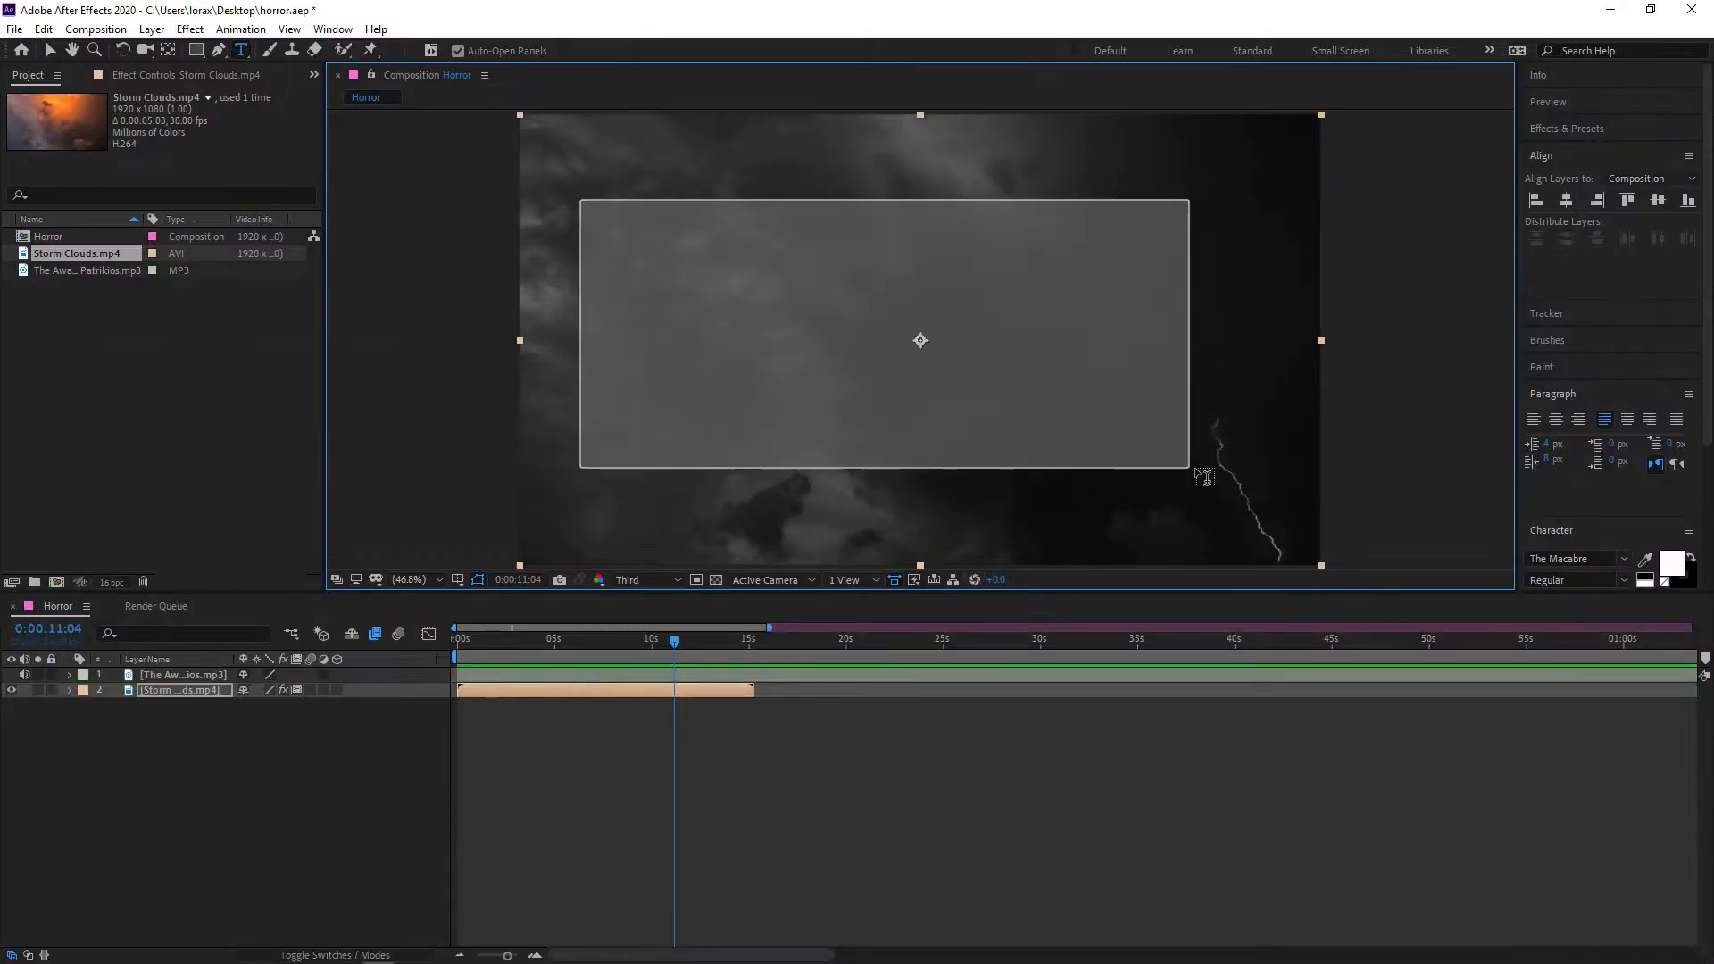
{"action": "type", "text": "HO"}
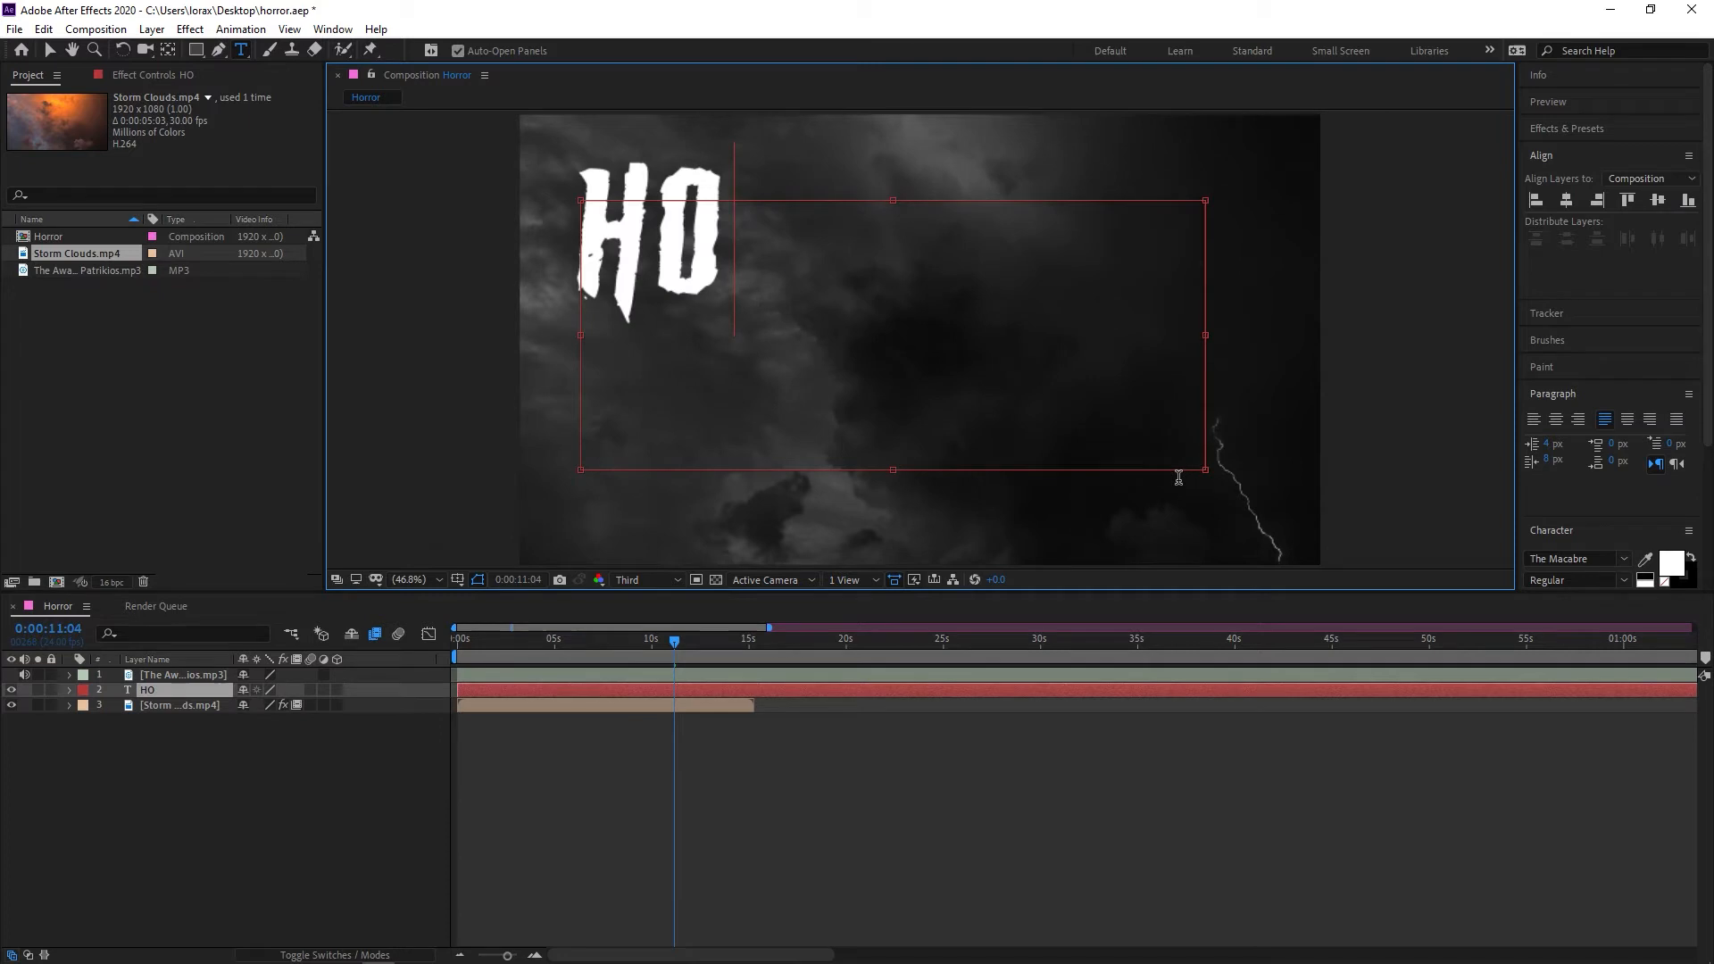
{"action": "type", "text": "RROR"}
{"action": "left_click", "coordinate": [50, 50]}
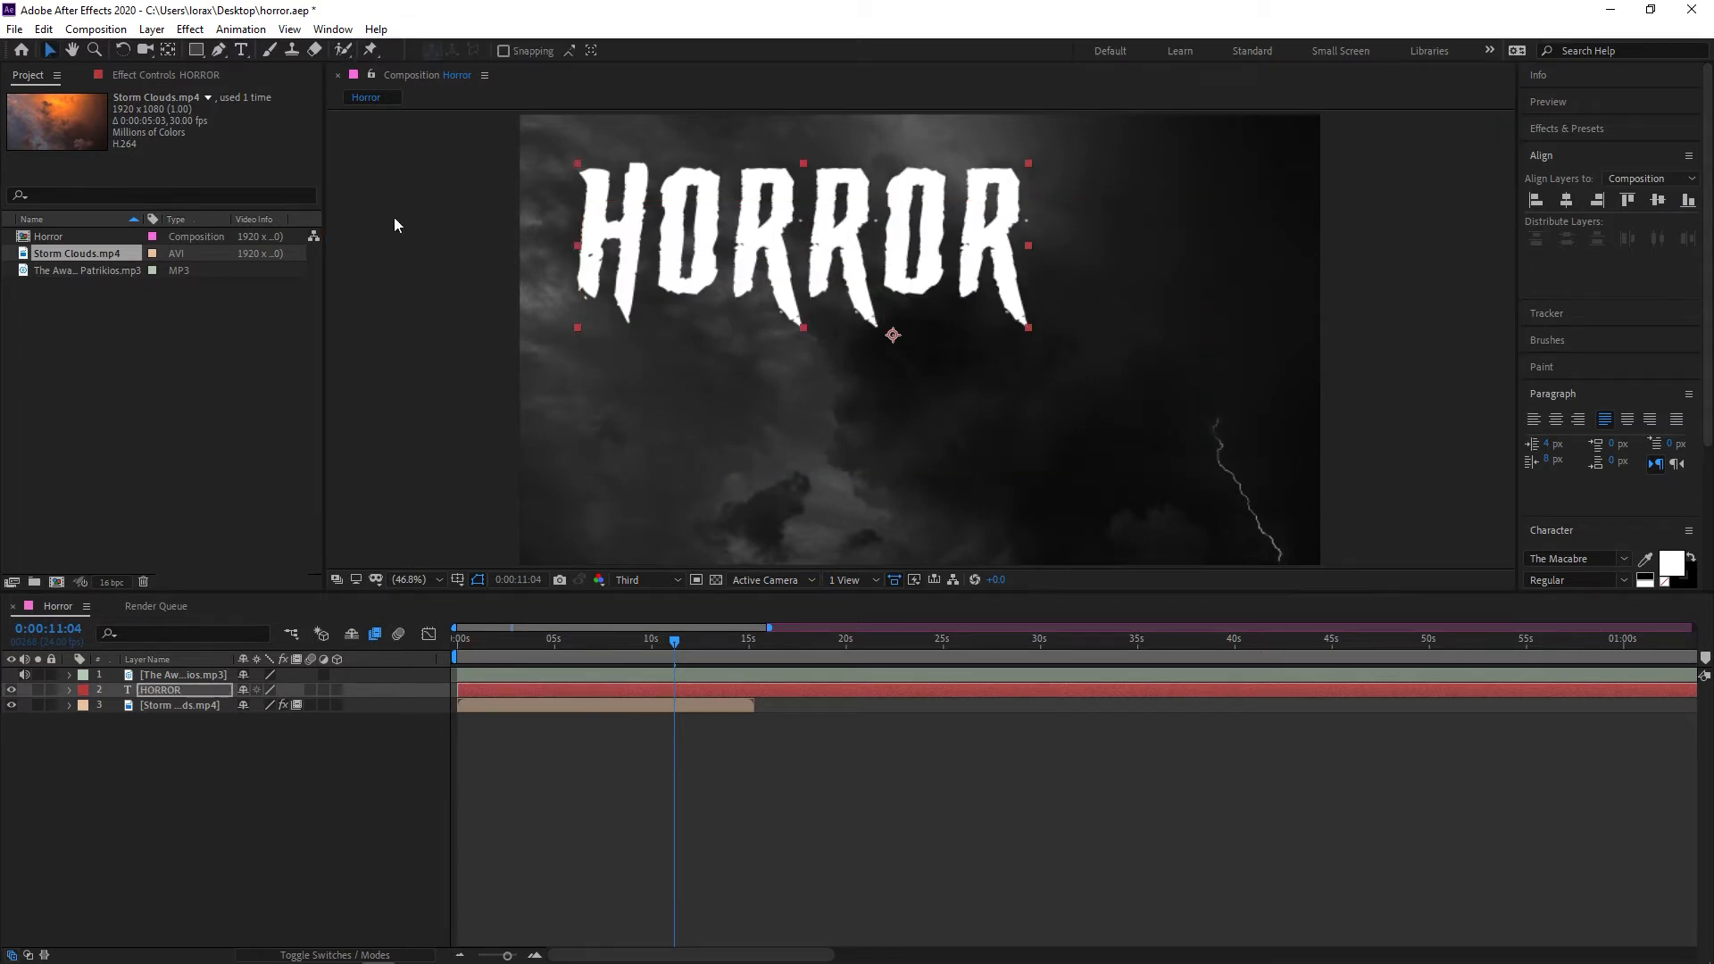
Move the HORROR text toward the middle of the frame and align it to the composition's center
{"action": "left_click_drag", "start_coordinate": [785, 277], "coordinate": [890, 333]}
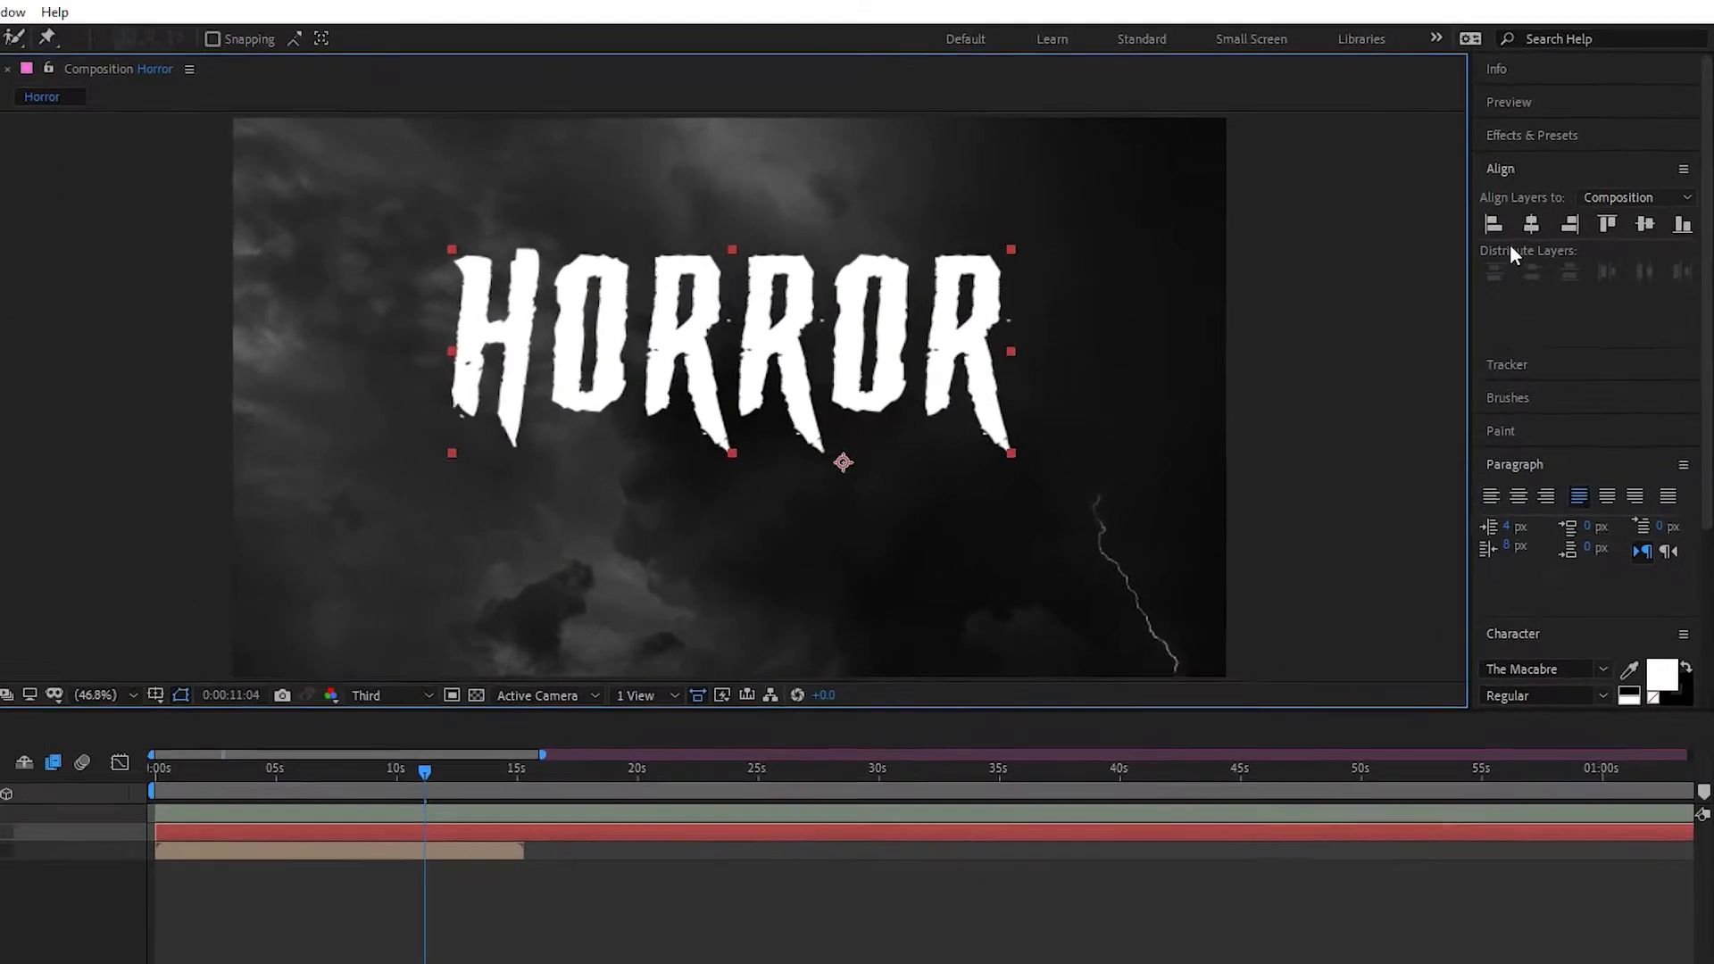
{"action": "left_click", "coordinate": [1565, 200]}
{"action": "left_click", "coordinate": [1626, 266]}
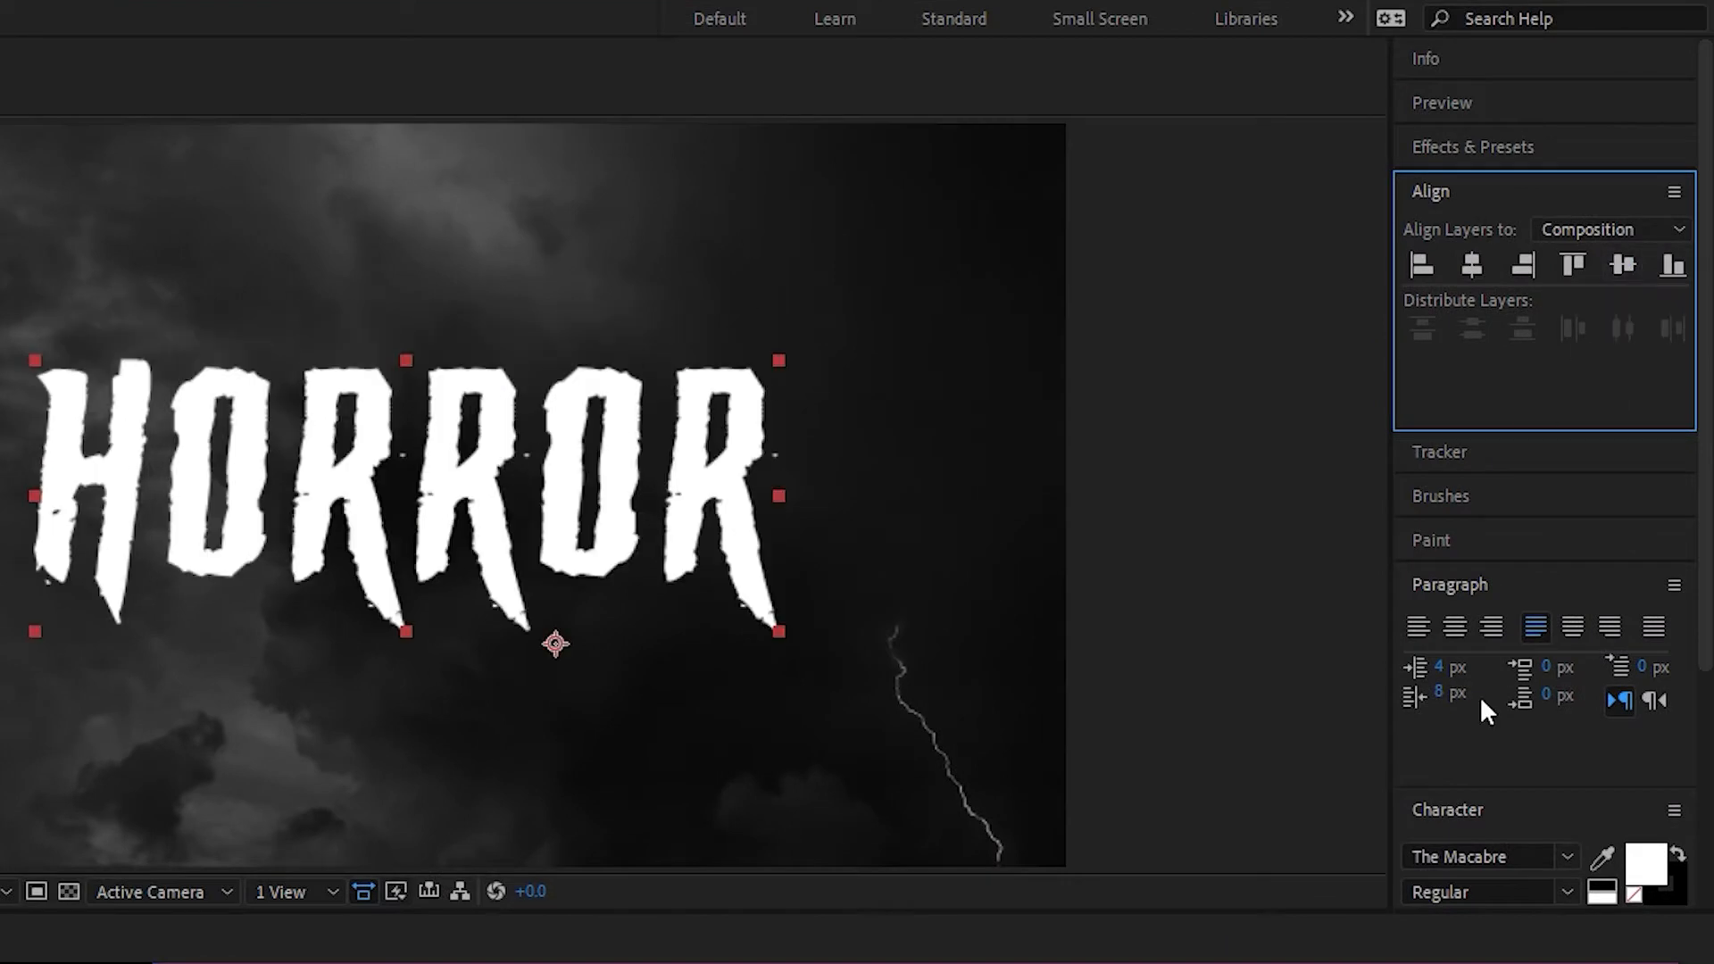
{"action": "scroll", "coordinate": [1469, 771], "scroll_direction": "down", "scroll_amount": 4}
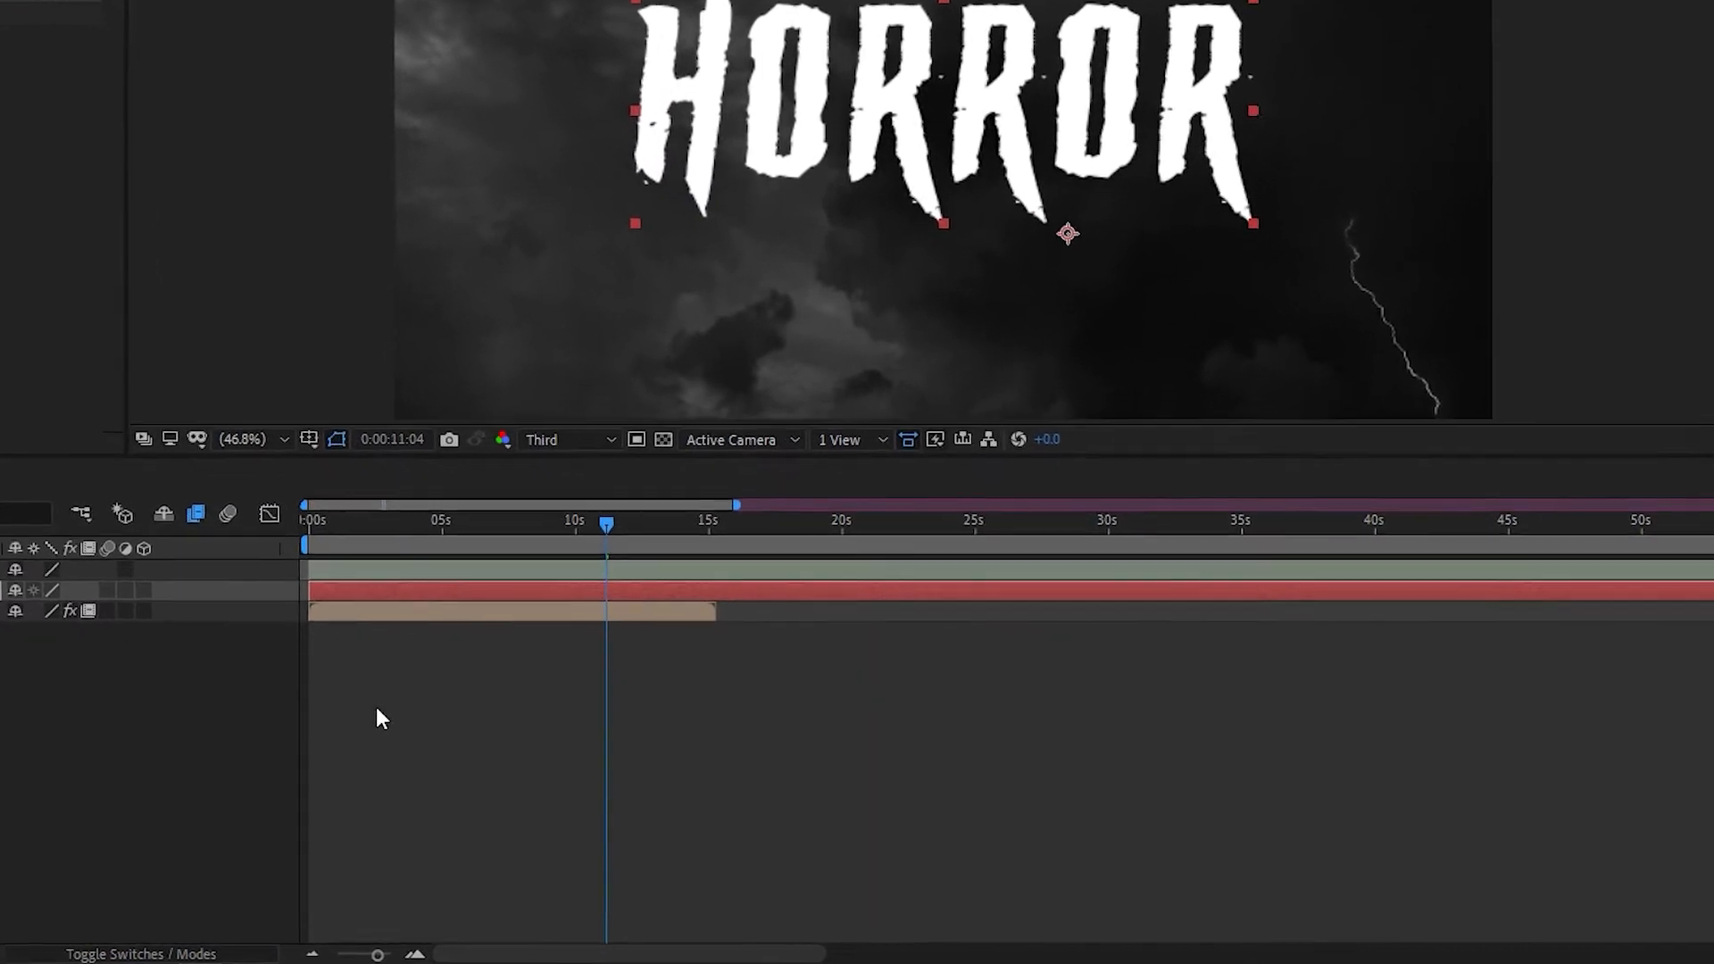
Create a new solid layer named element and apply the Element effect to it
{"action": "right_click", "coordinate": [376, 708]}
{"action": "mouse_move", "coordinate": [476, 454]}
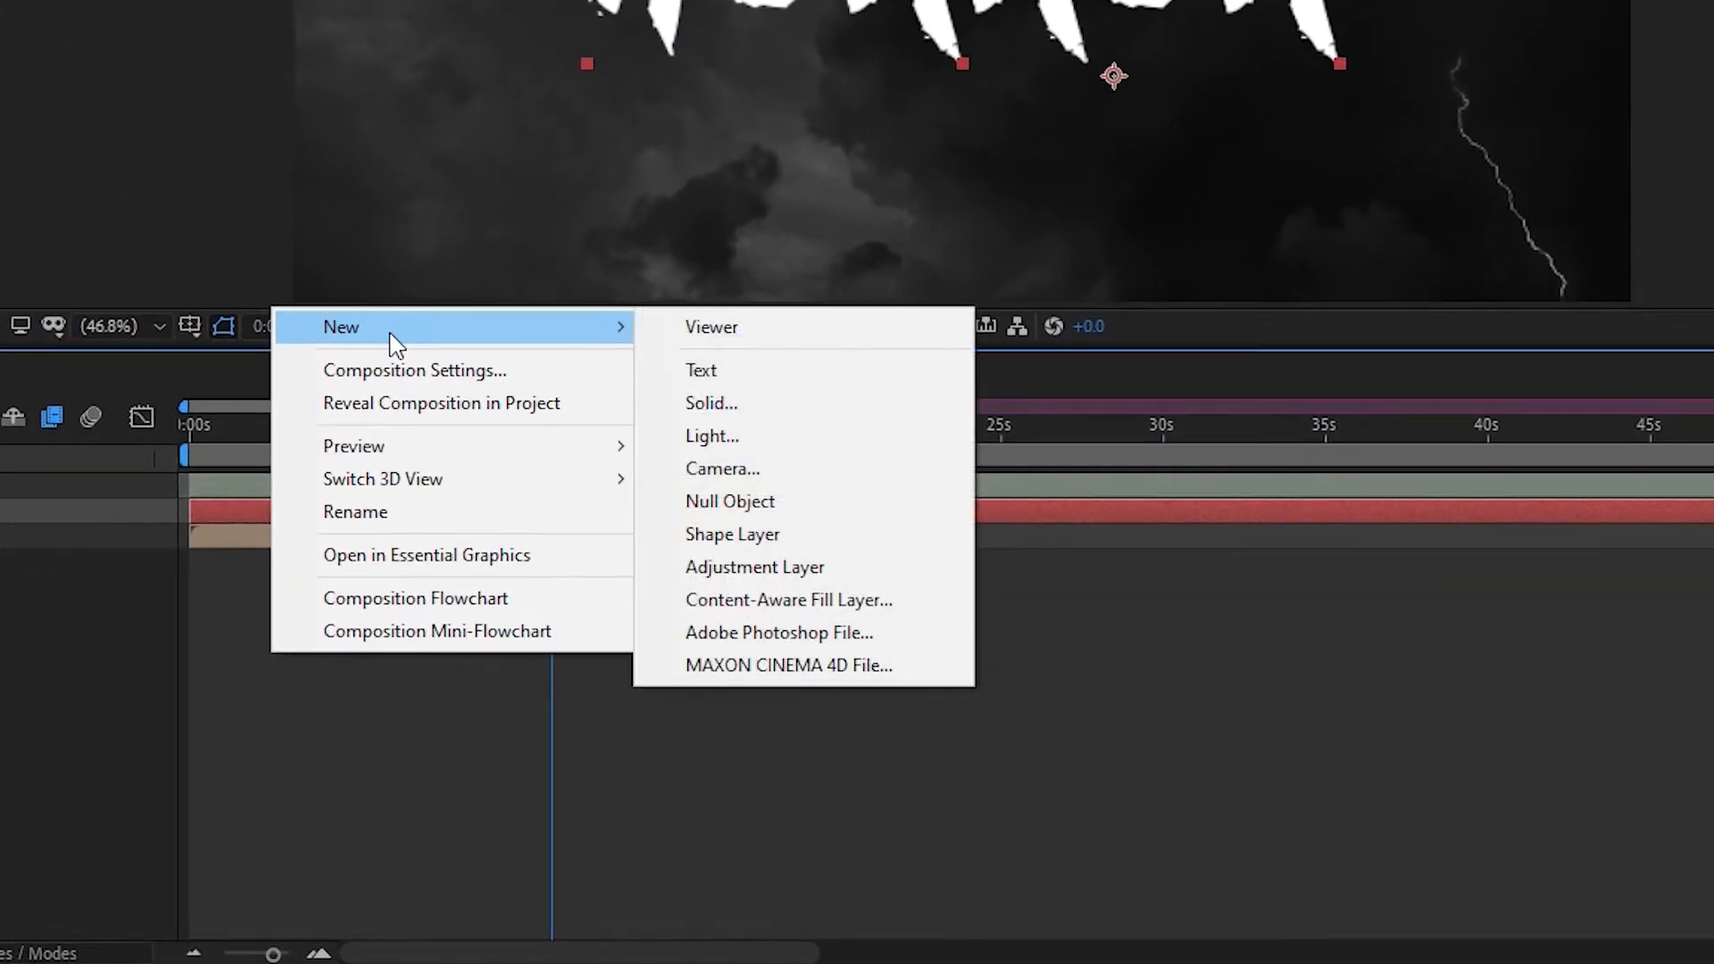
{"action": "left_click", "coordinate": [815, 400]}
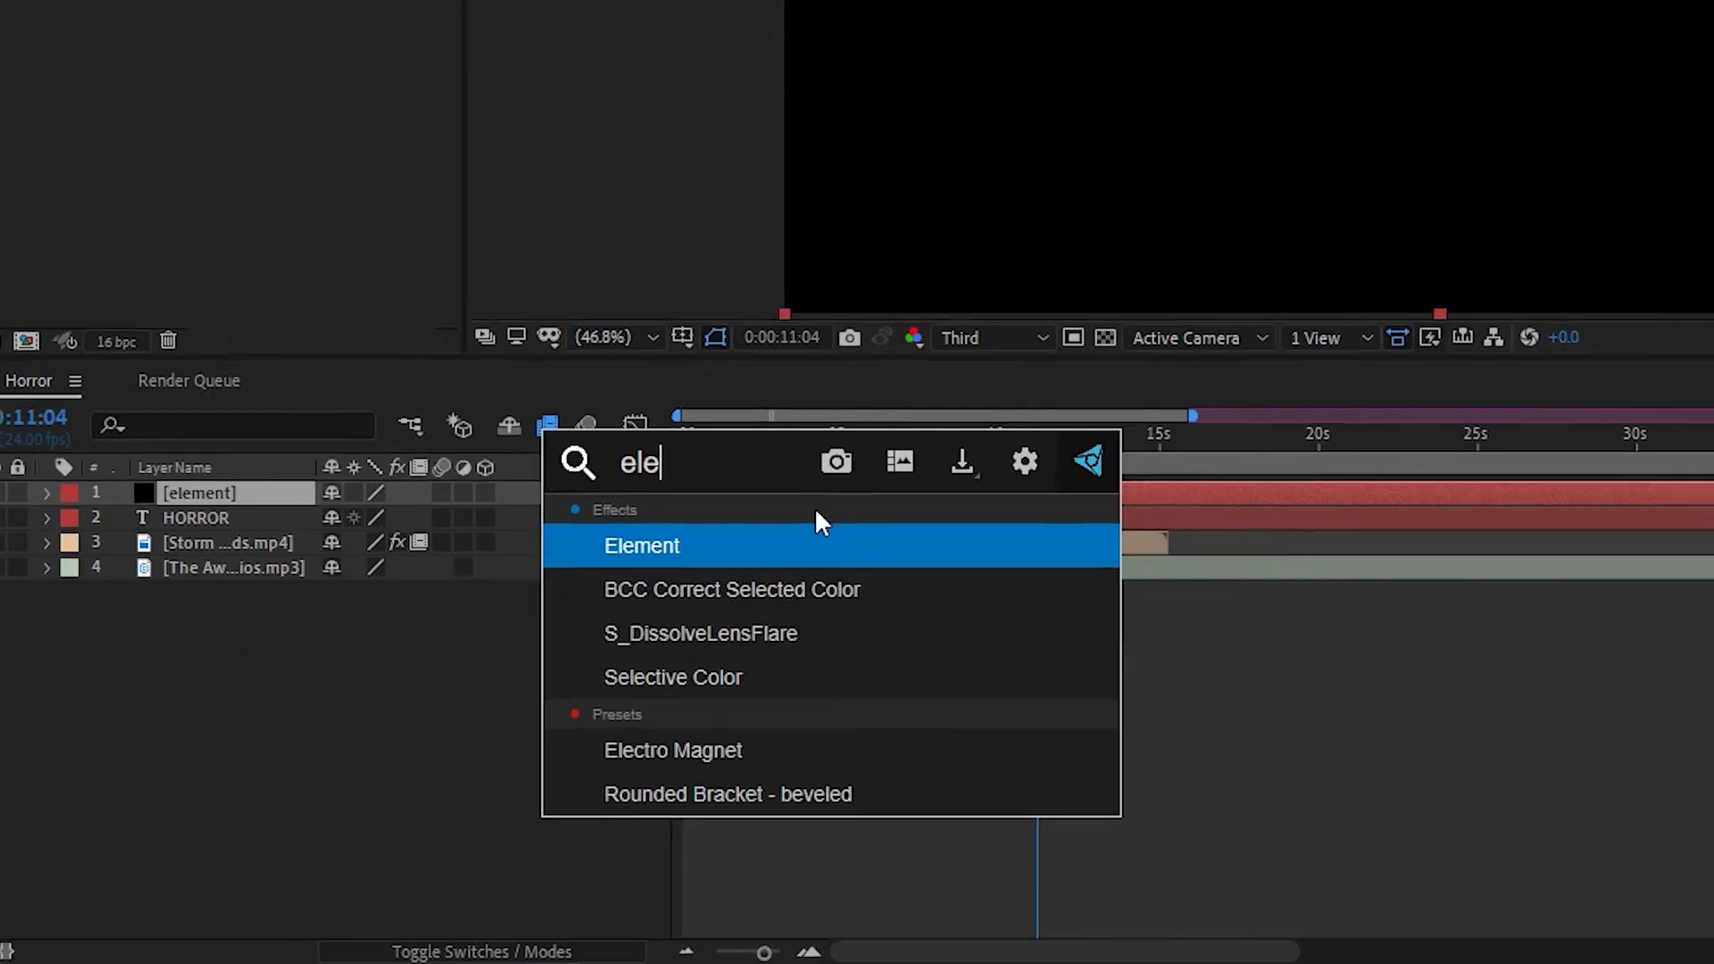
{"action": "left_click", "coordinate": [560, 628]}
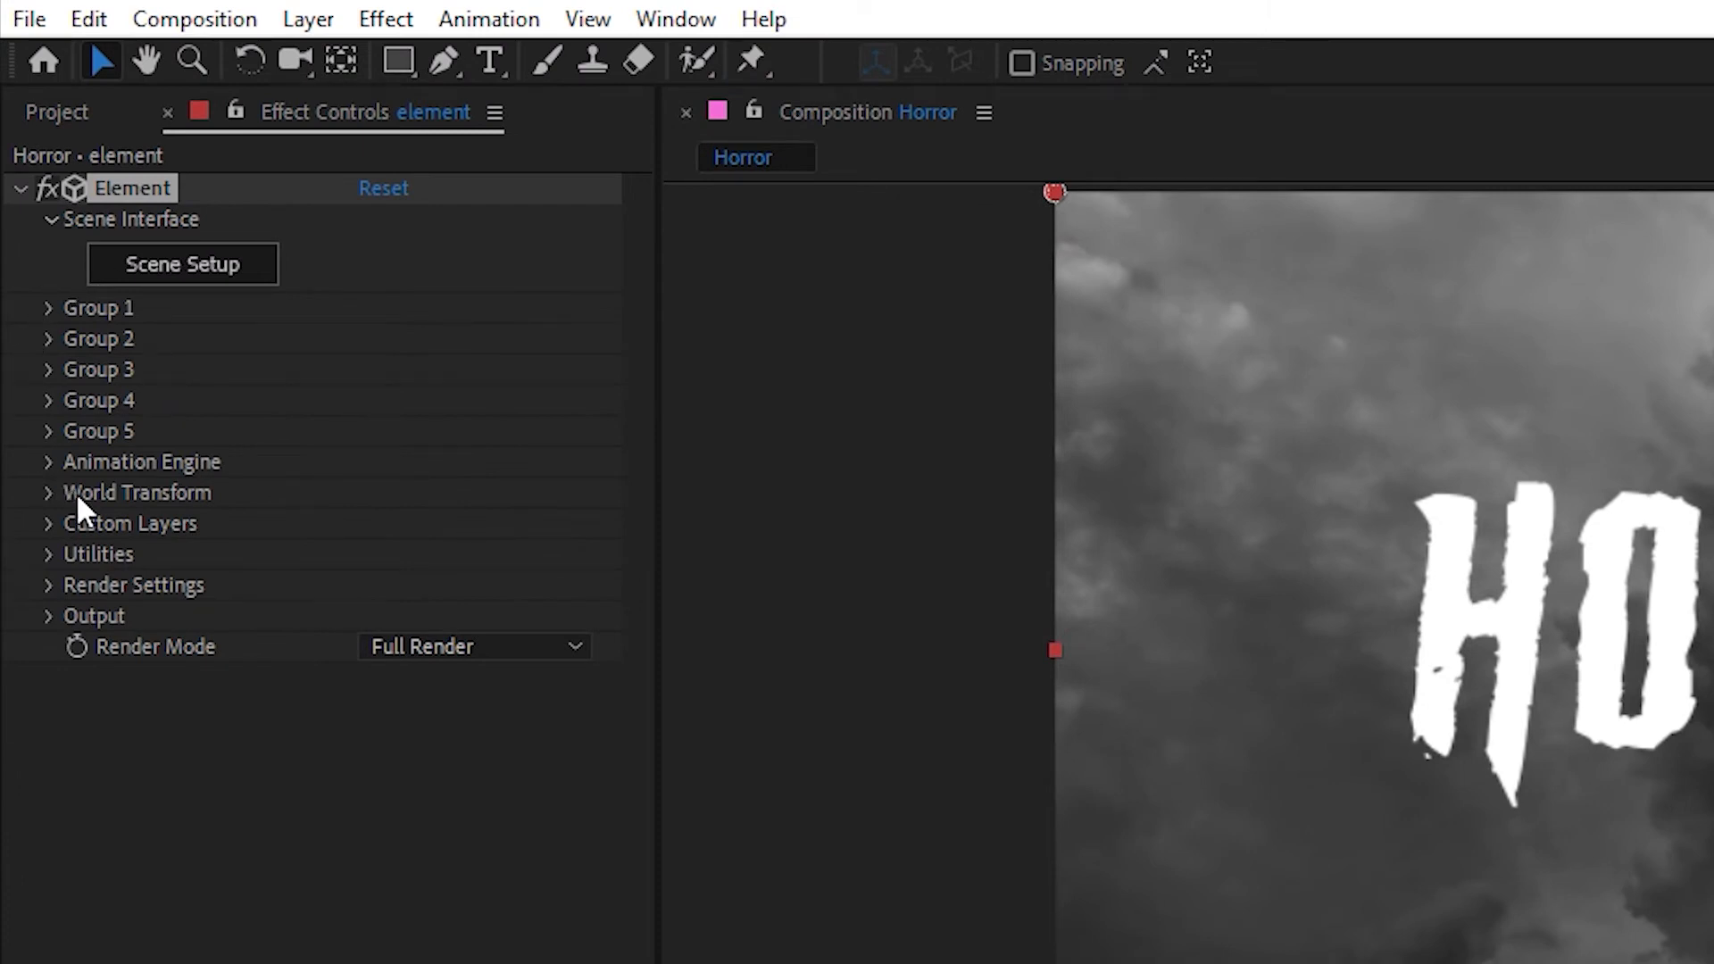
Assign the HORROR text layer as Path Layer 1 in the Element effect's custom text and masks
{"action": "left_click", "coordinate": [50, 524]}
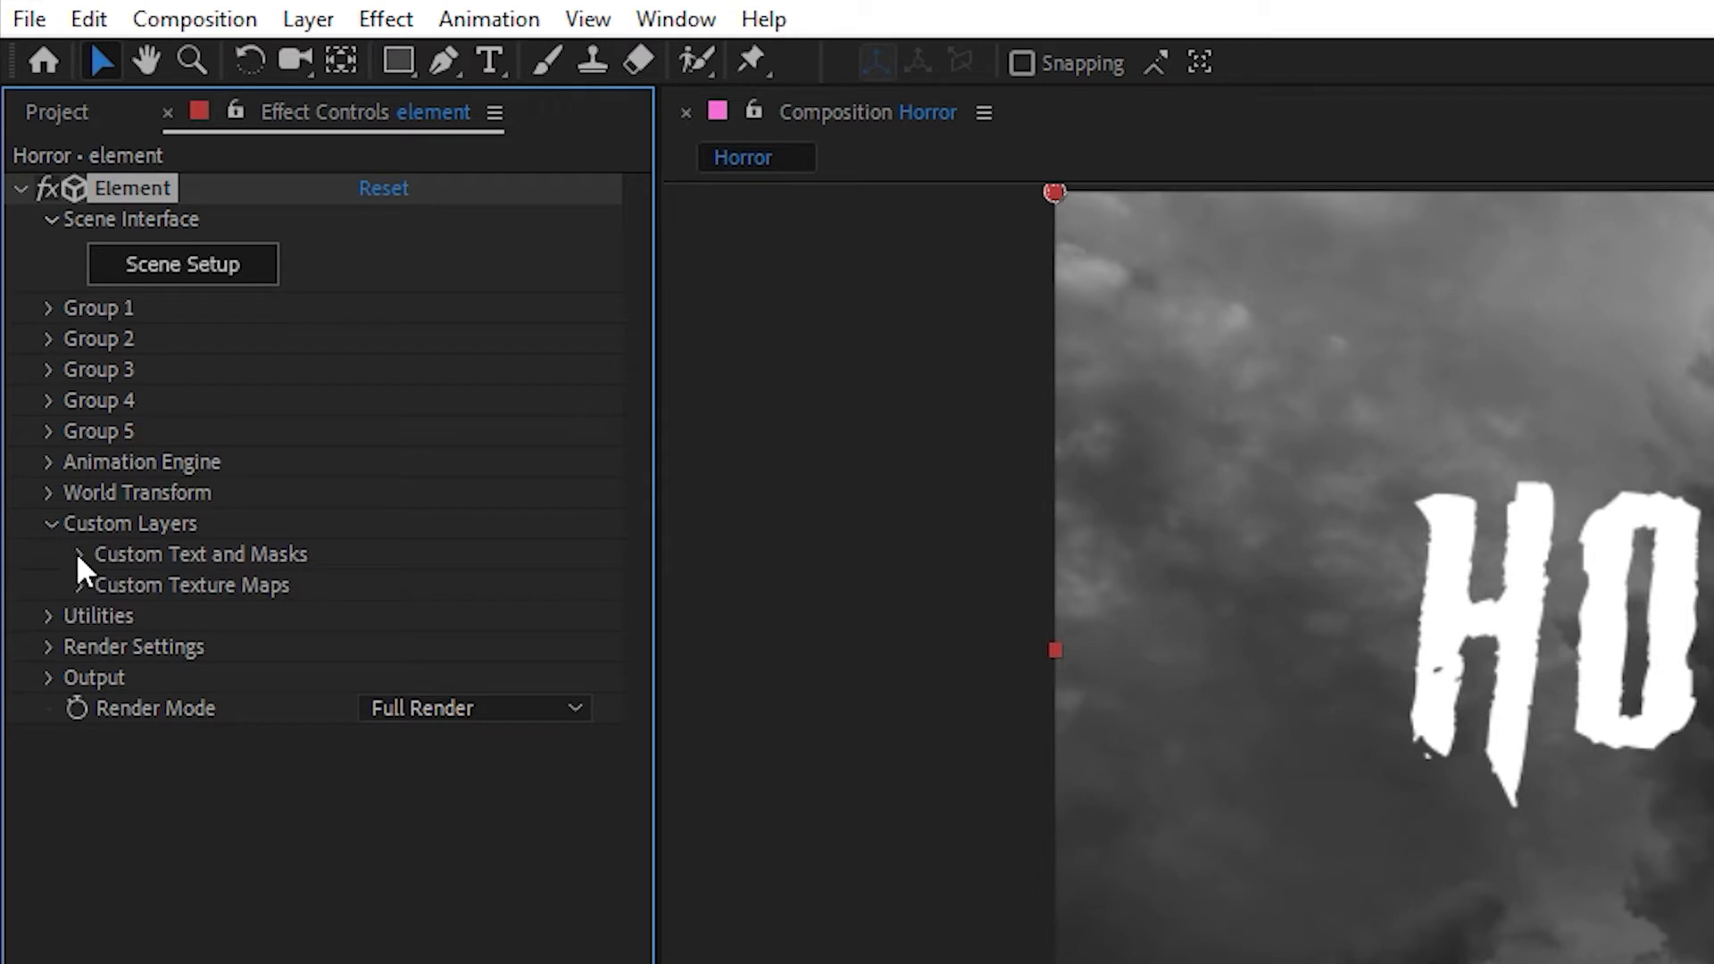
{"action": "left_click", "coordinate": [79, 554]}
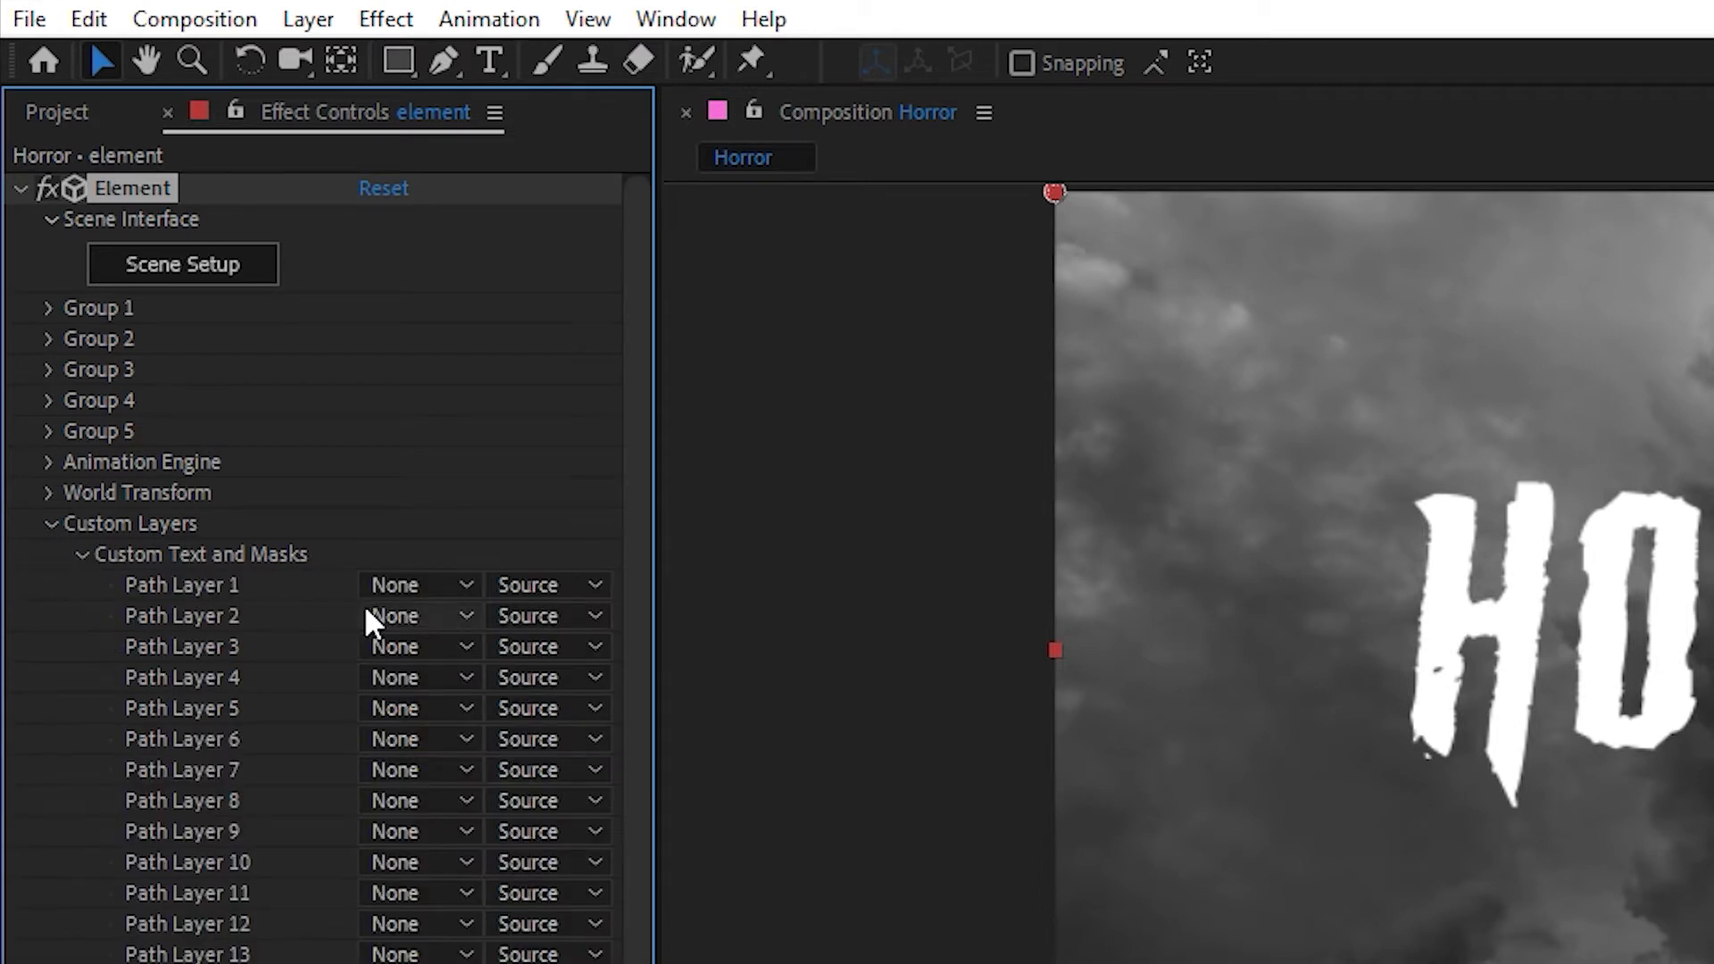
{"action": "left_click", "coordinate": [401, 584]}
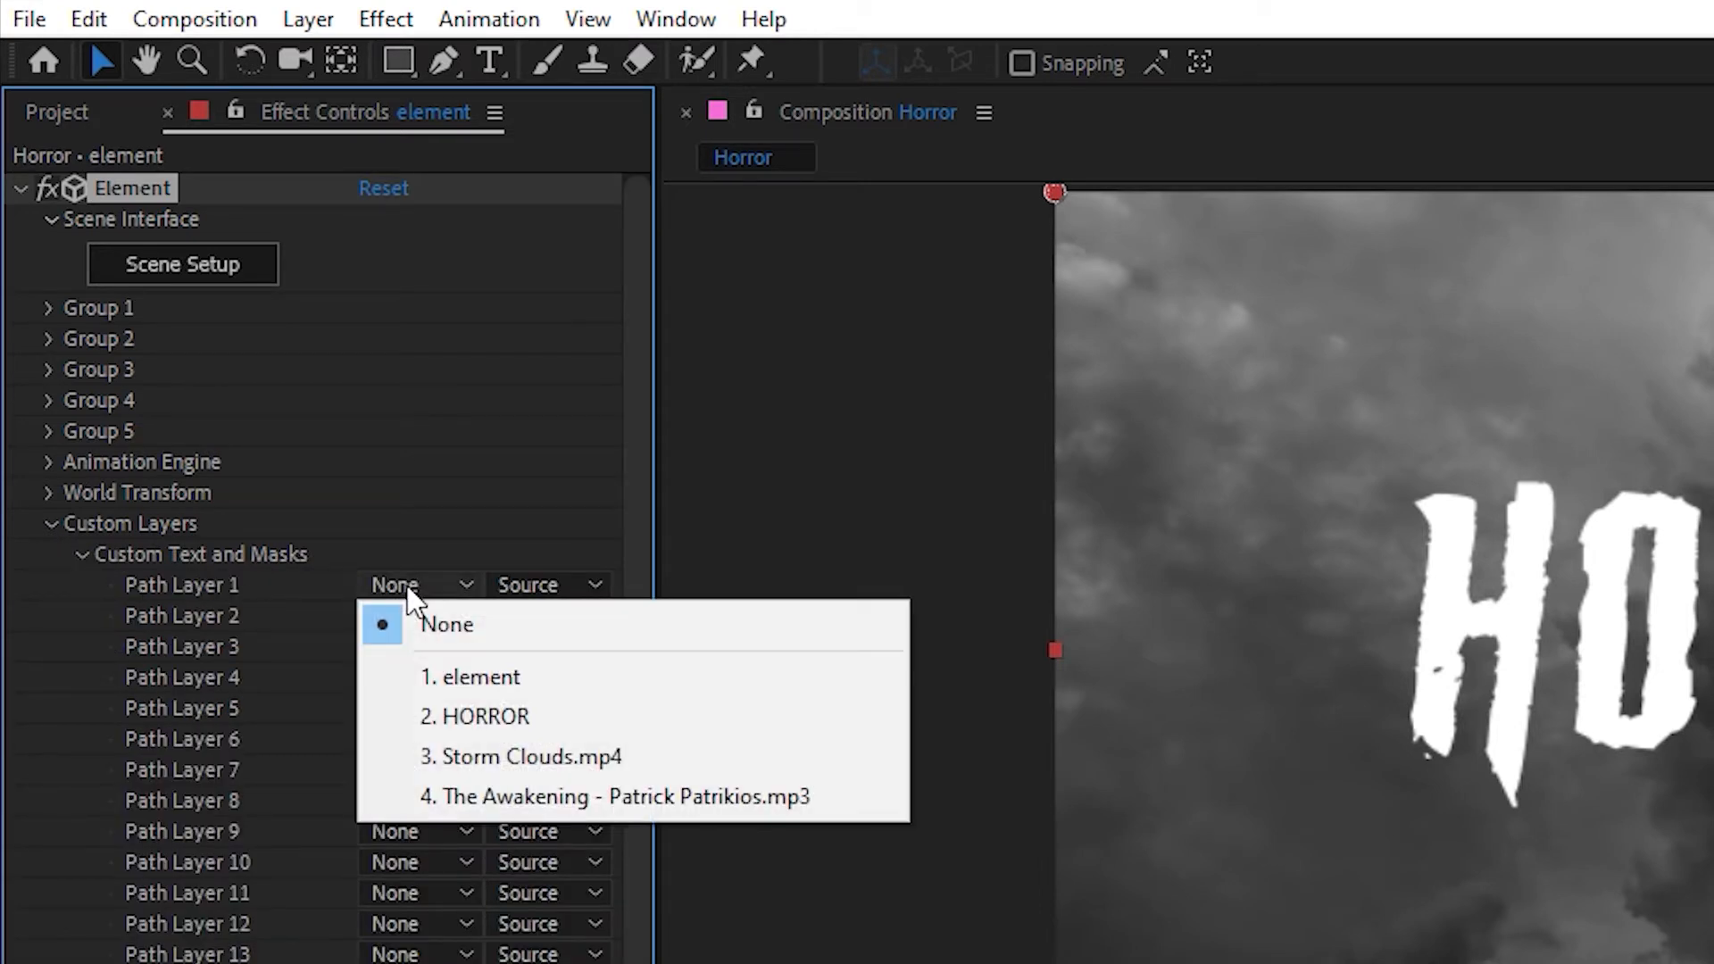
{"action": "left_click", "coordinate": [523, 711]}
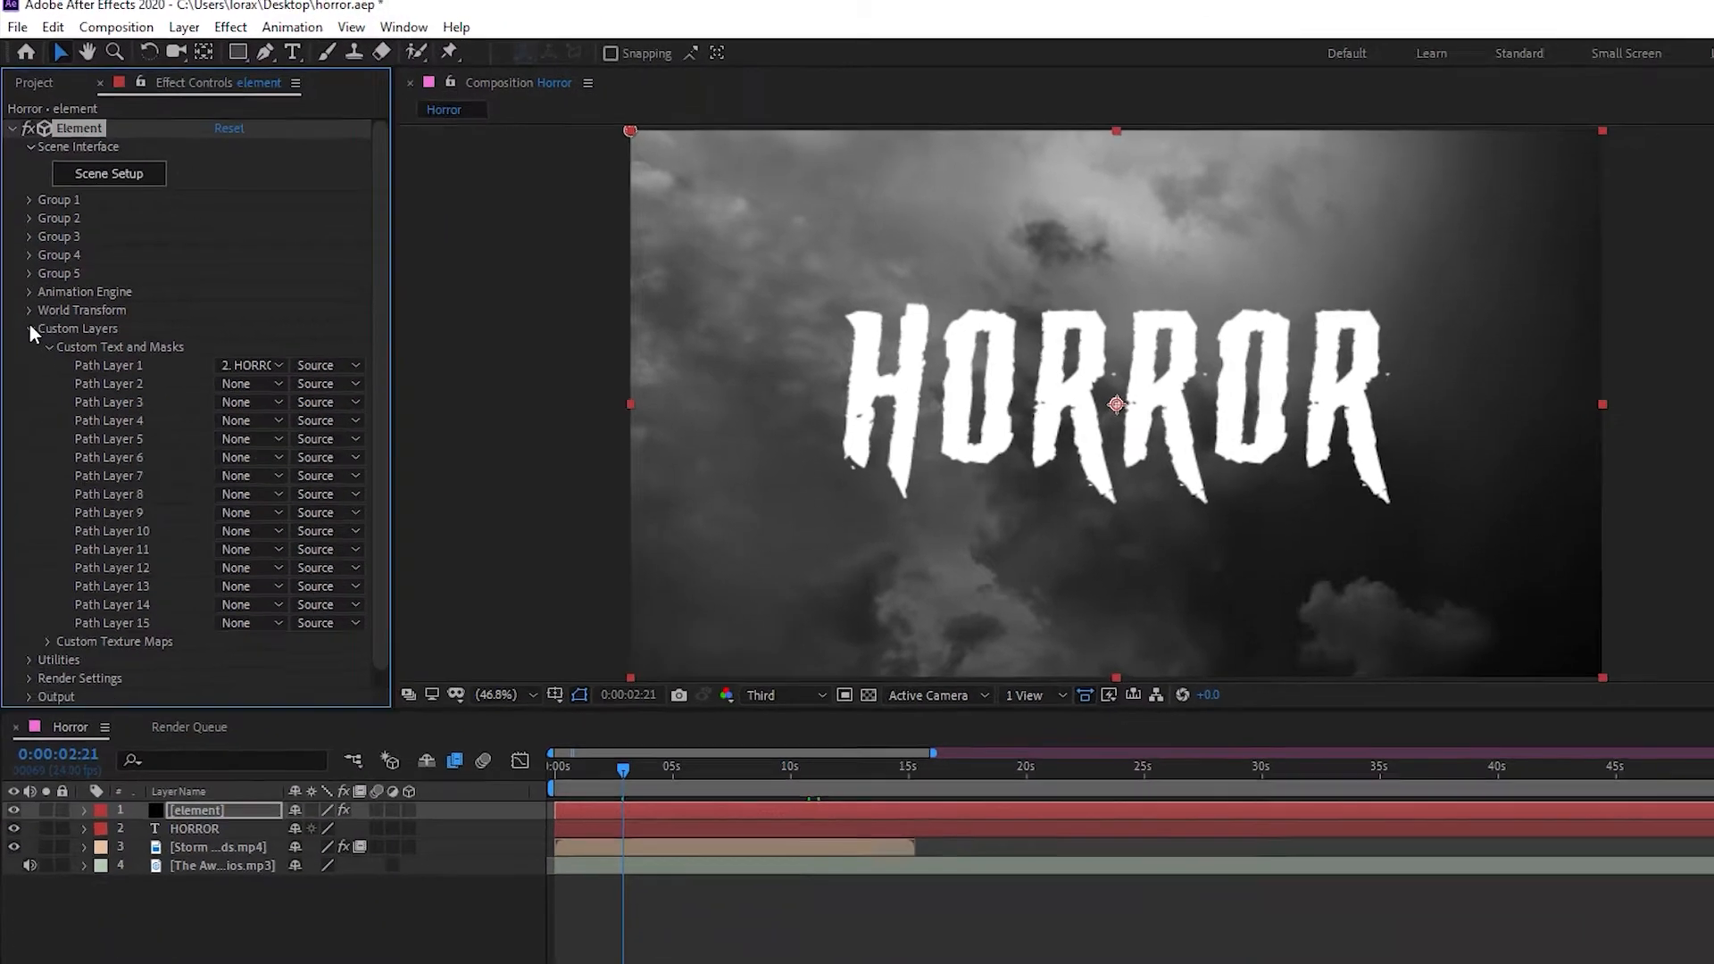
{"action": "left_click", "coordinate": [30, 329]}
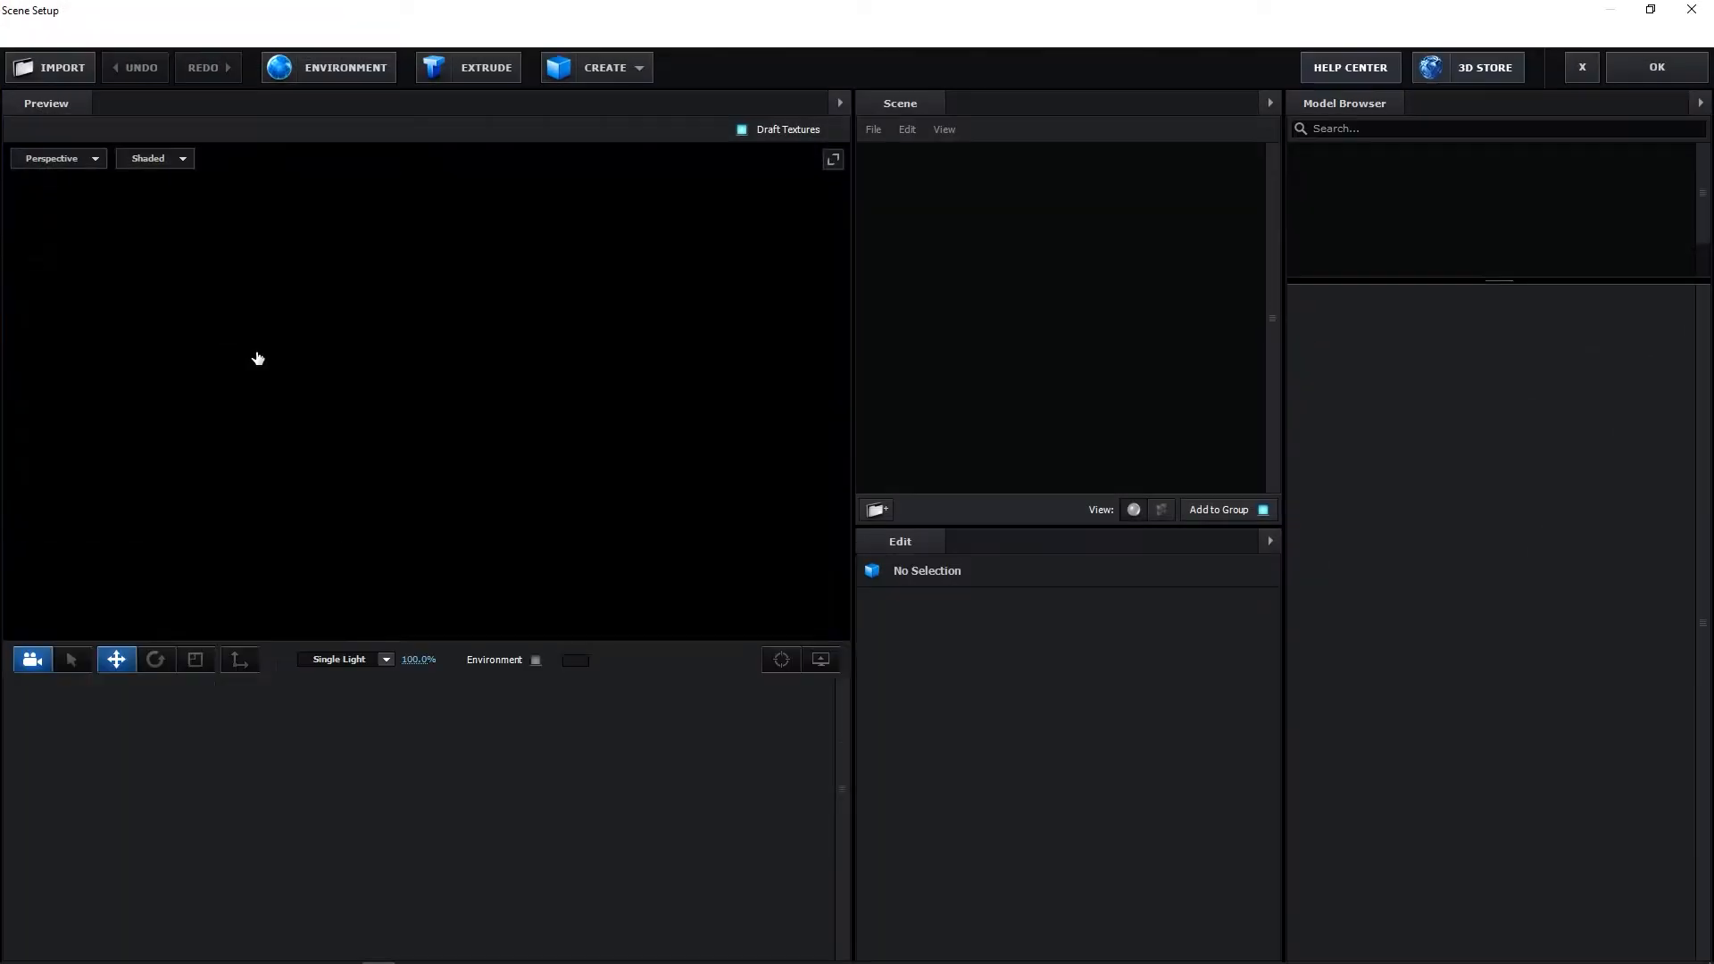
Extrude the HORROR text path into a 3D model in Element's Scene Setup and inspect it from another angle
{"action": "mouse_move", "coordinate": [545, 522]}
{"action": "left_mouse_down"}
{"action": "mouse_move", "coordinate": [653, 556]}
{"action": "mouse_move", "coordinate": [582, 554]}
{"action": "mouse_move", "coordinate": [565, 517]}
{"action": "left_mouse_up"}
{"action": "left_click", "coordinate": [480, 77]}
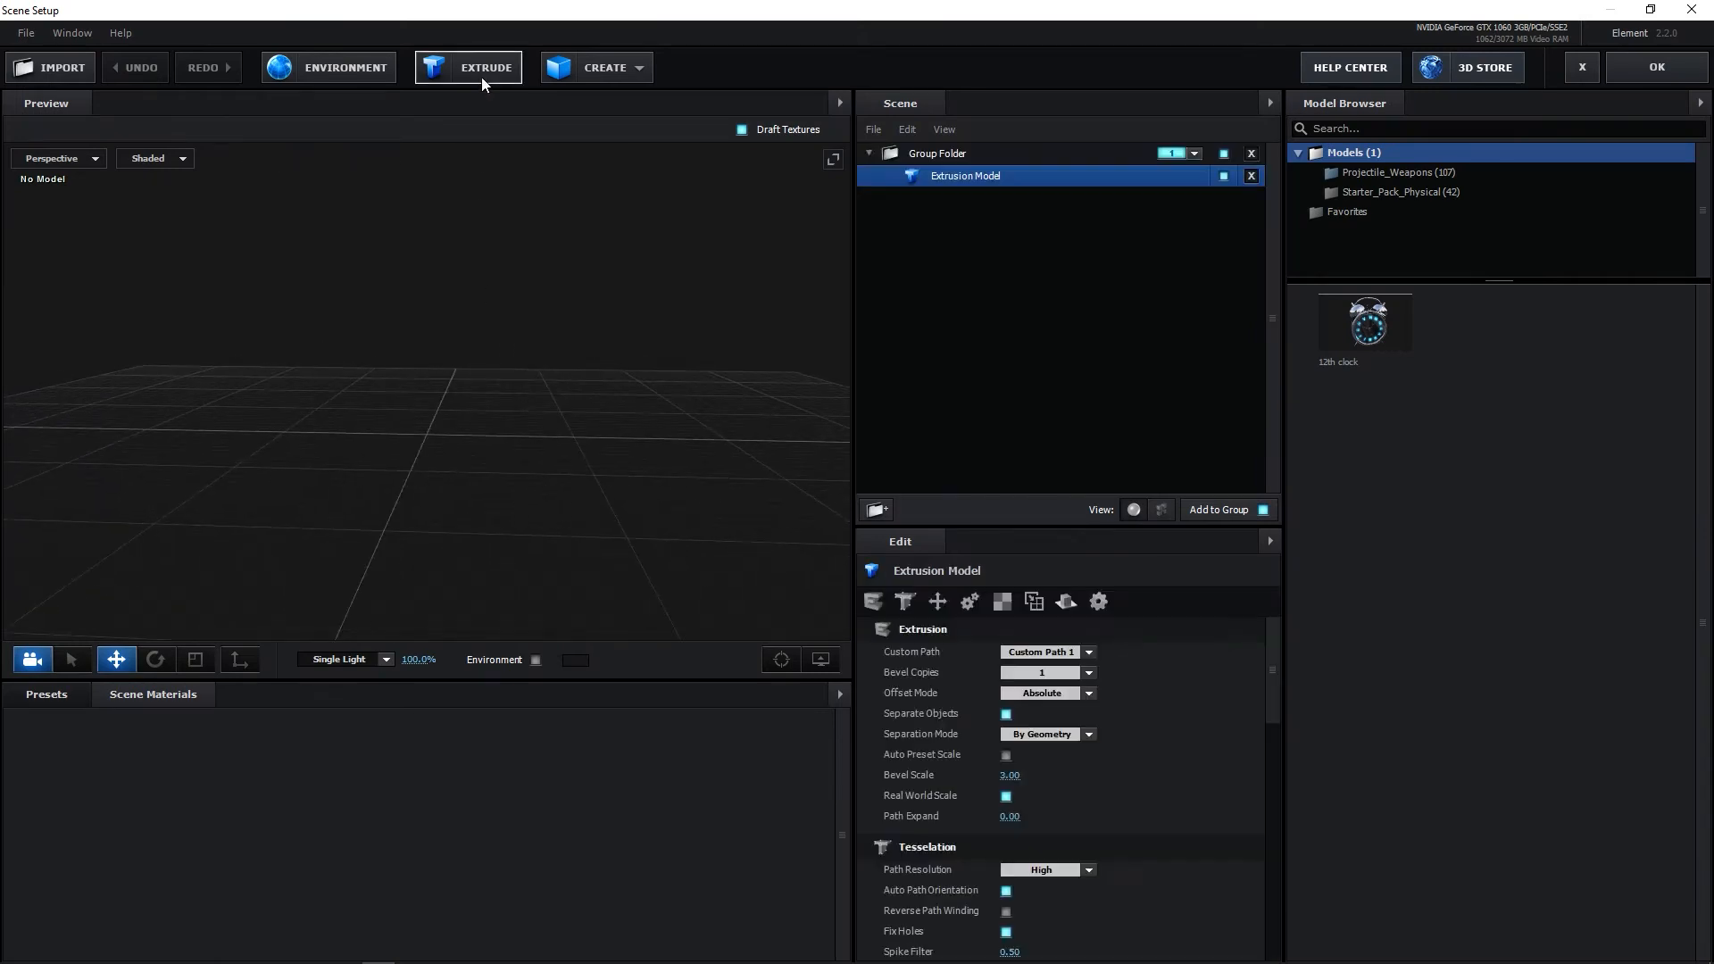
{"action": "left_click_drag", "start_coordinate": [426, 364], "coordinate": [426, 298]}
{"action": "left_click_drag", "start_coordinate": [419, 499], "coordinate": [344, 508]}
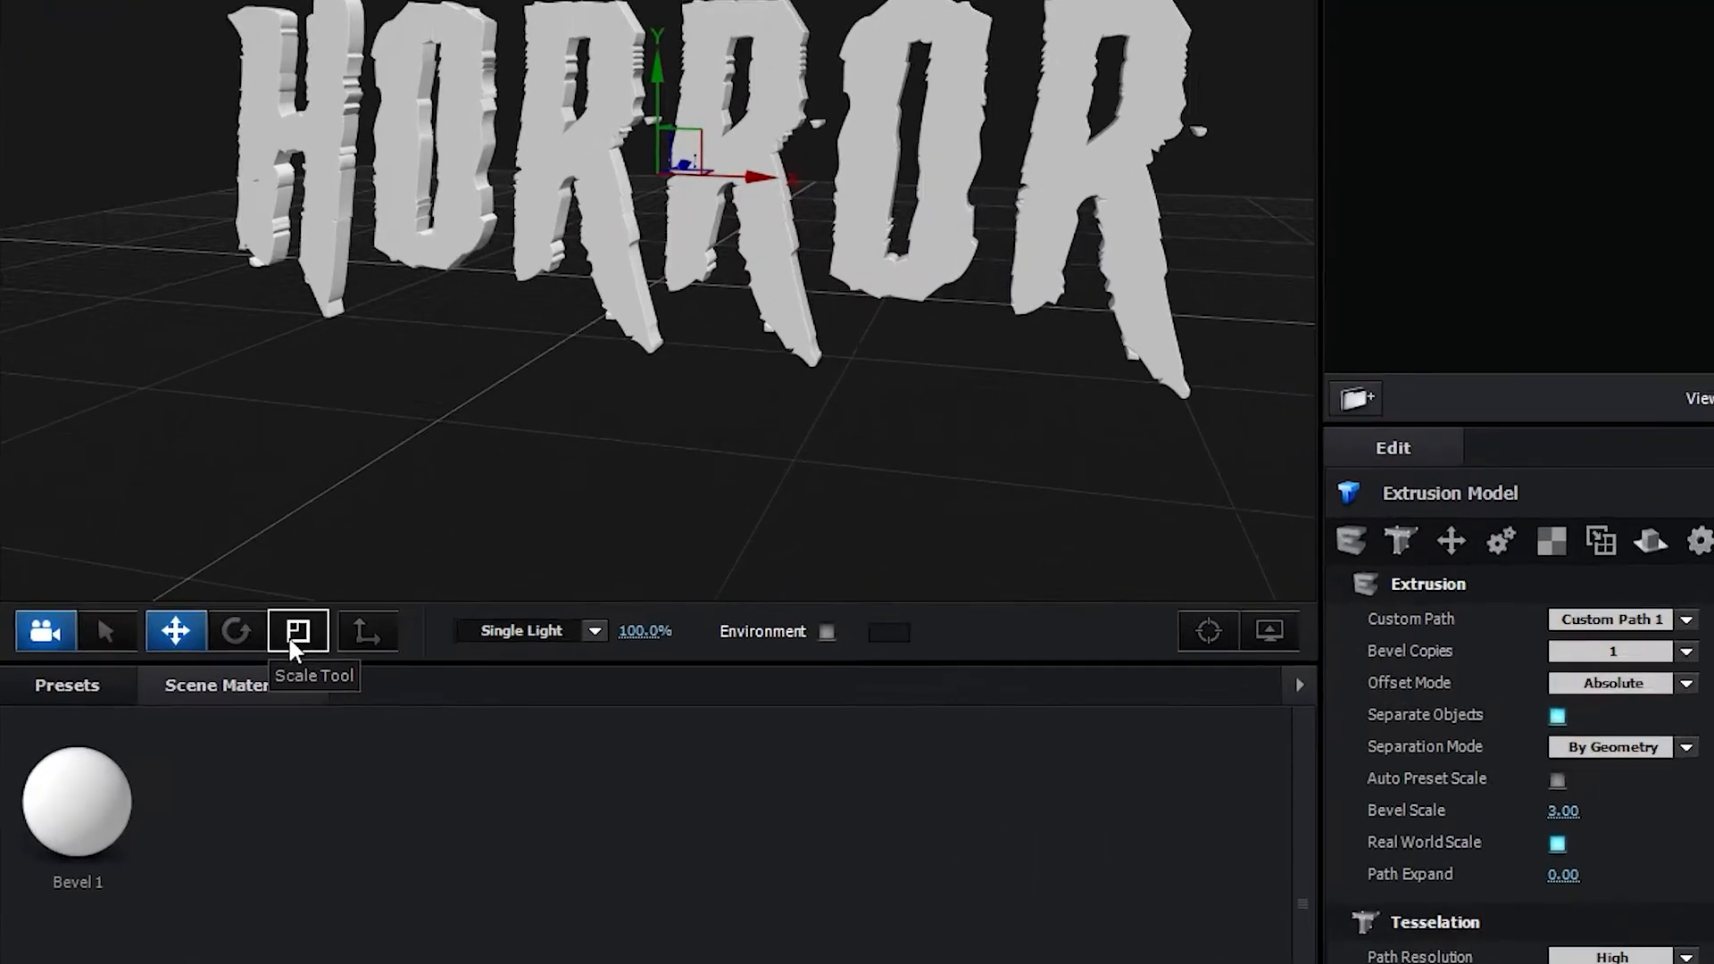
Scale the extruded HORROR model along its Z axis to make the letters thicker
{"action": "left_click", "coordinate": [193, 665]}
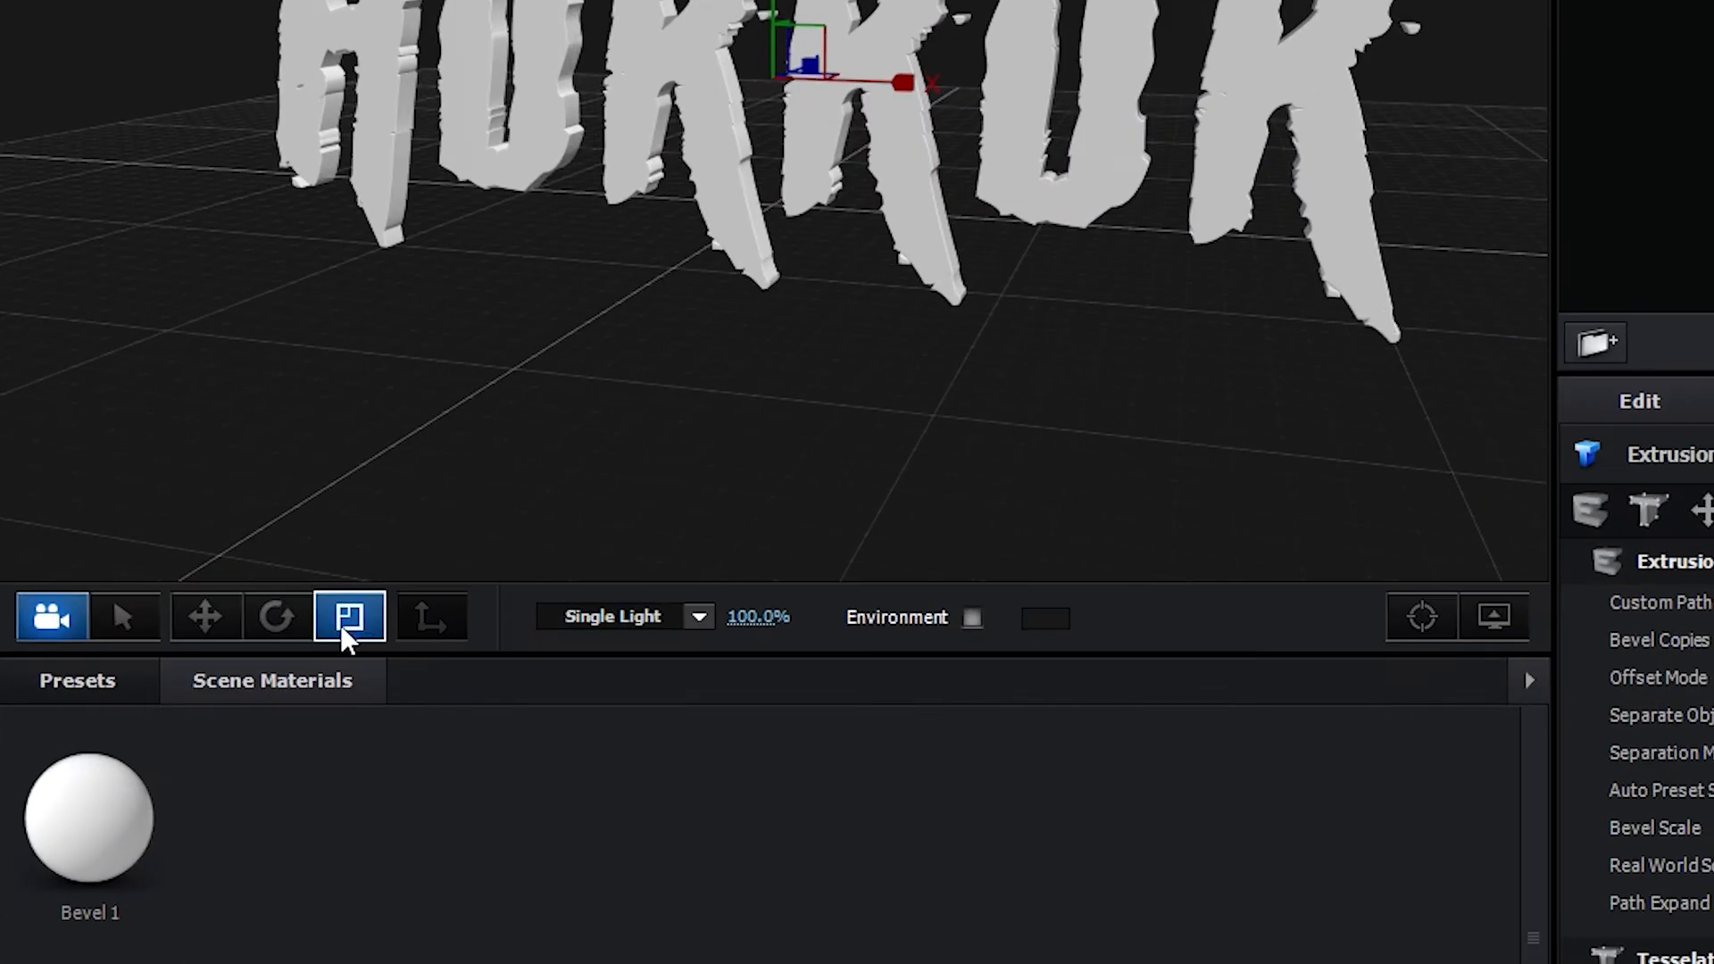
{"action": "left_click_drag", "start_coordinate": [533, 574], "coordinate": [461, 590]}
{"action": "left_click_drag", "start_coordinate": [794, 849], "coordinate": [824, 659]}
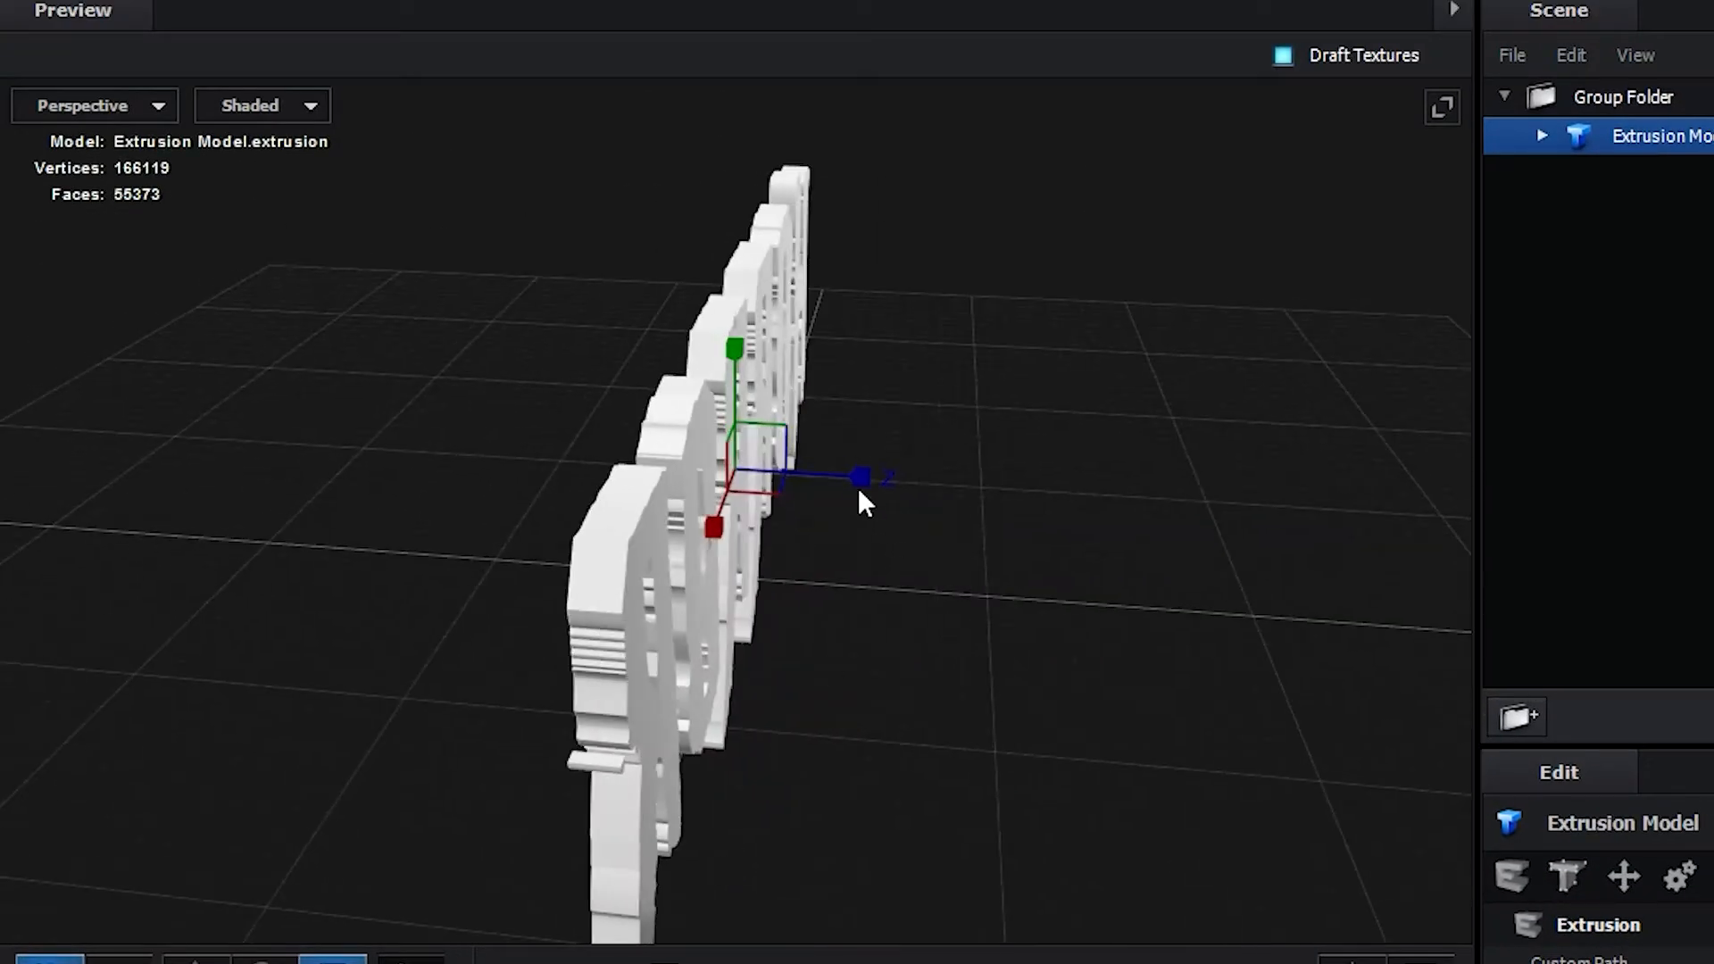
{"action": "left_click_drag", "start_coordinate": [860, 490], "coordinate": [892, 479]}
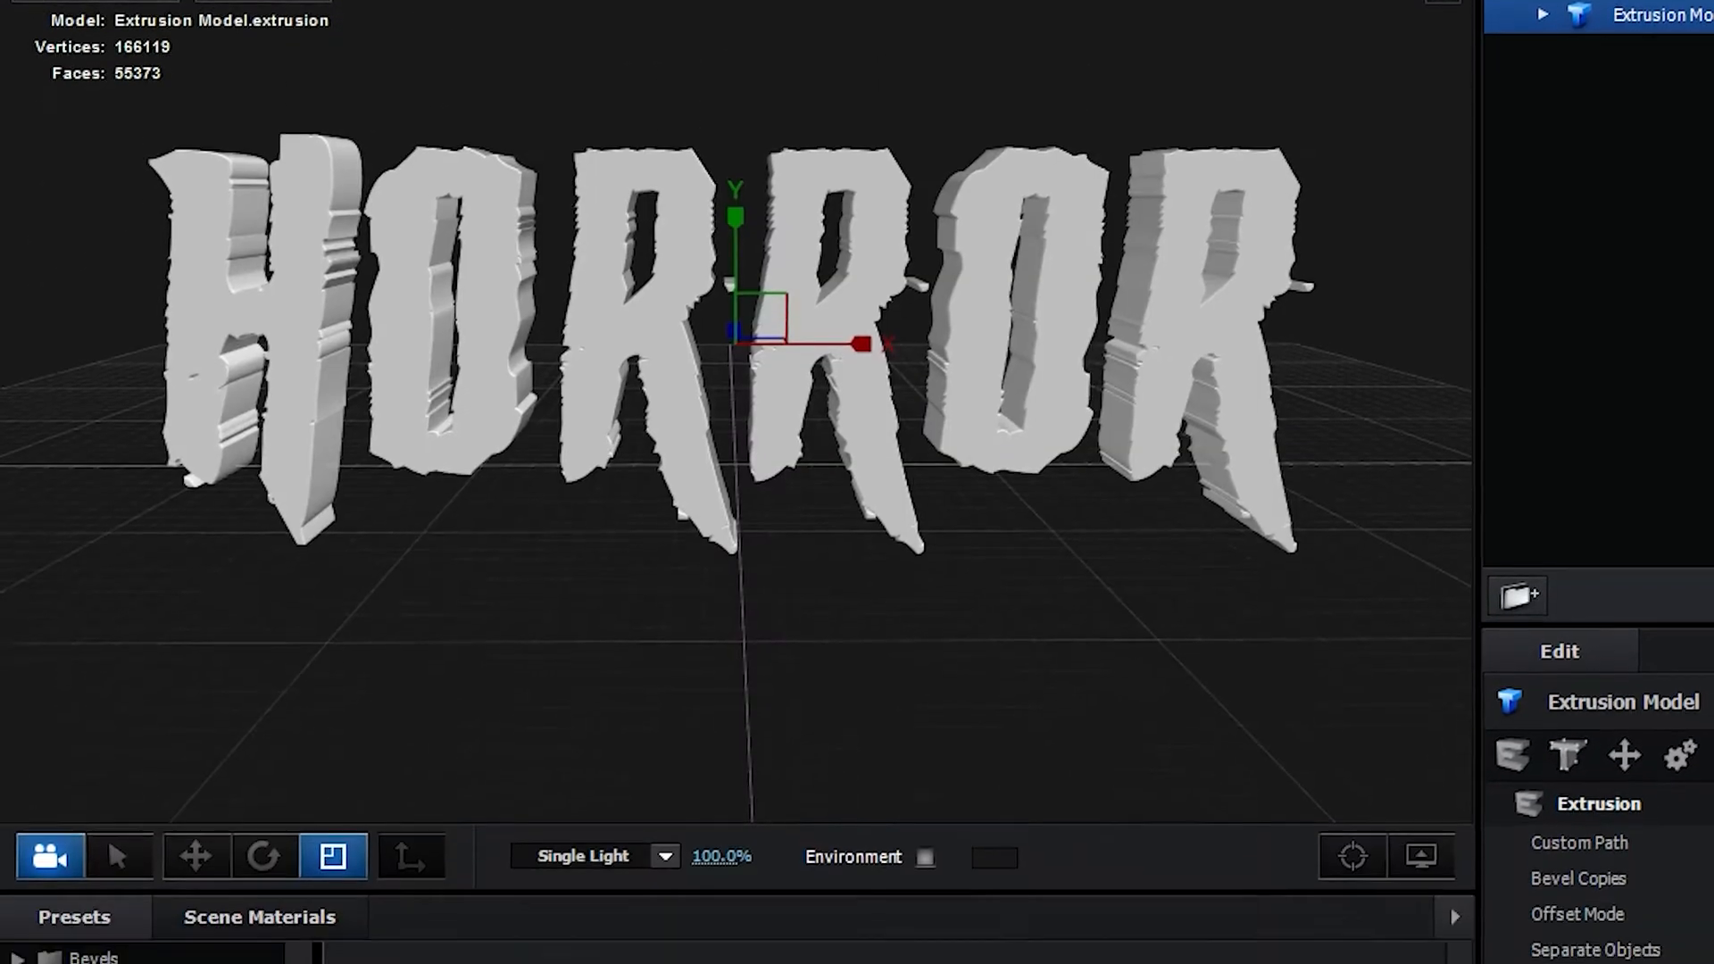
Browse the environment and material presets and apply a green shader from Elite Shaders for E3D to the extruded HORROR model
{"action": "left_click", "coordinate": [112, 783]}
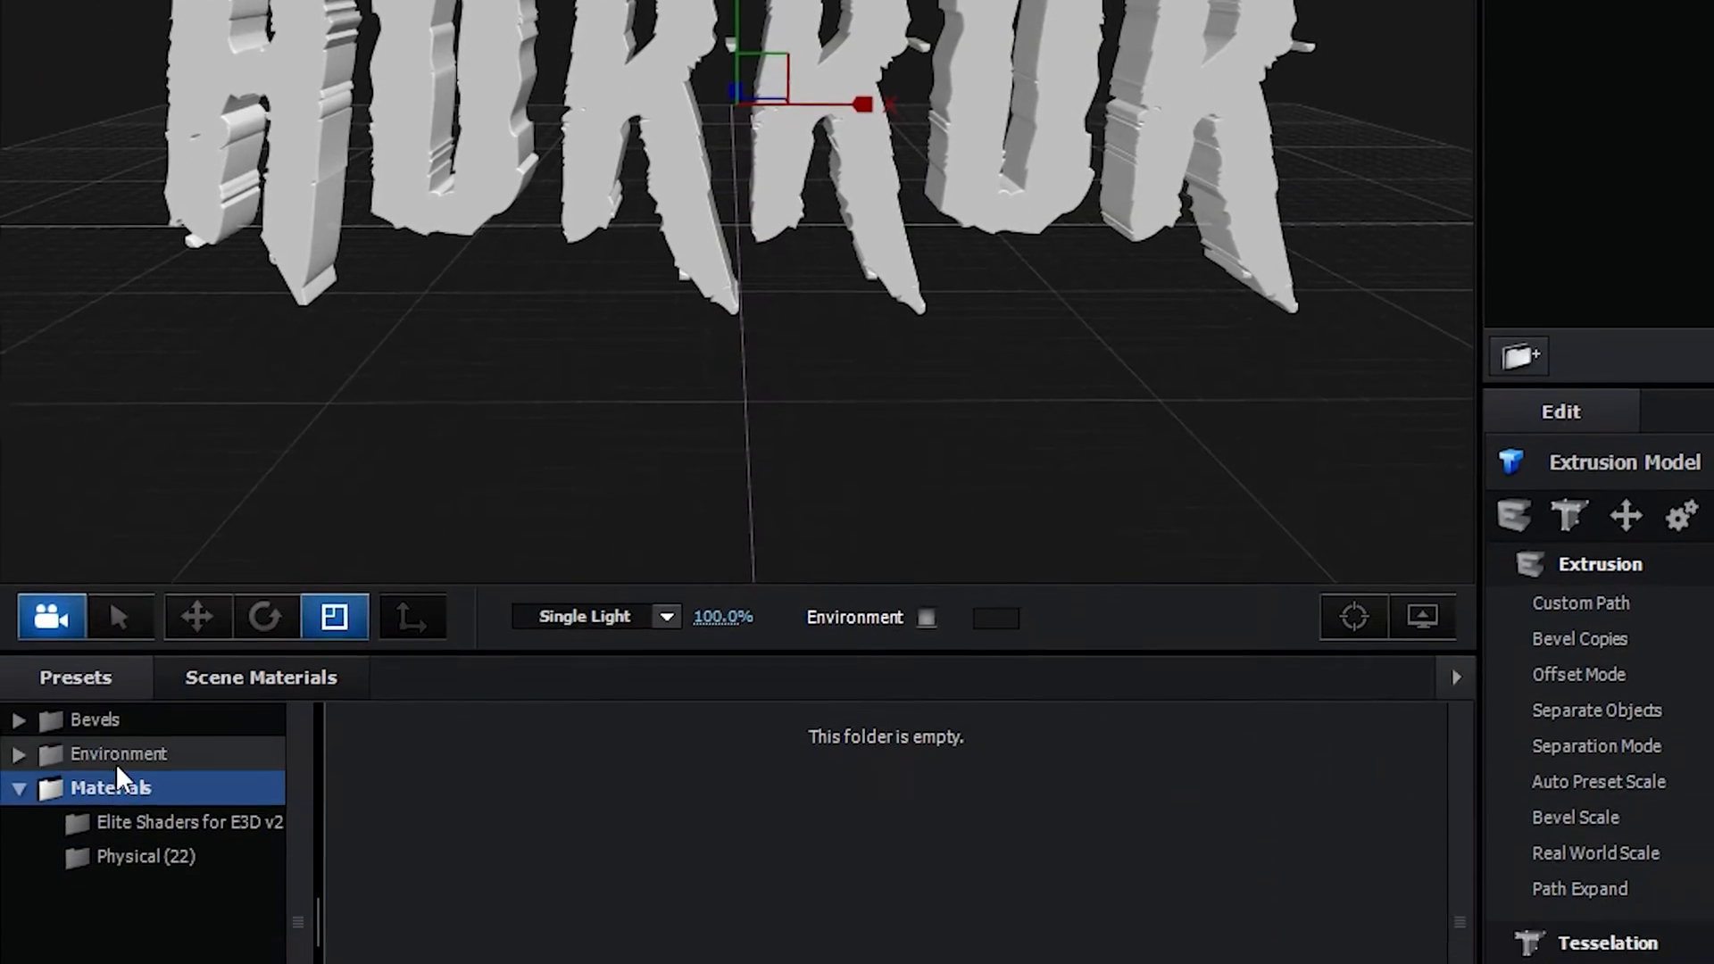
{"action": "left_click", "coordinate": [116, 759]}
{"action": "left_click", "coordinate": [123, 641]}
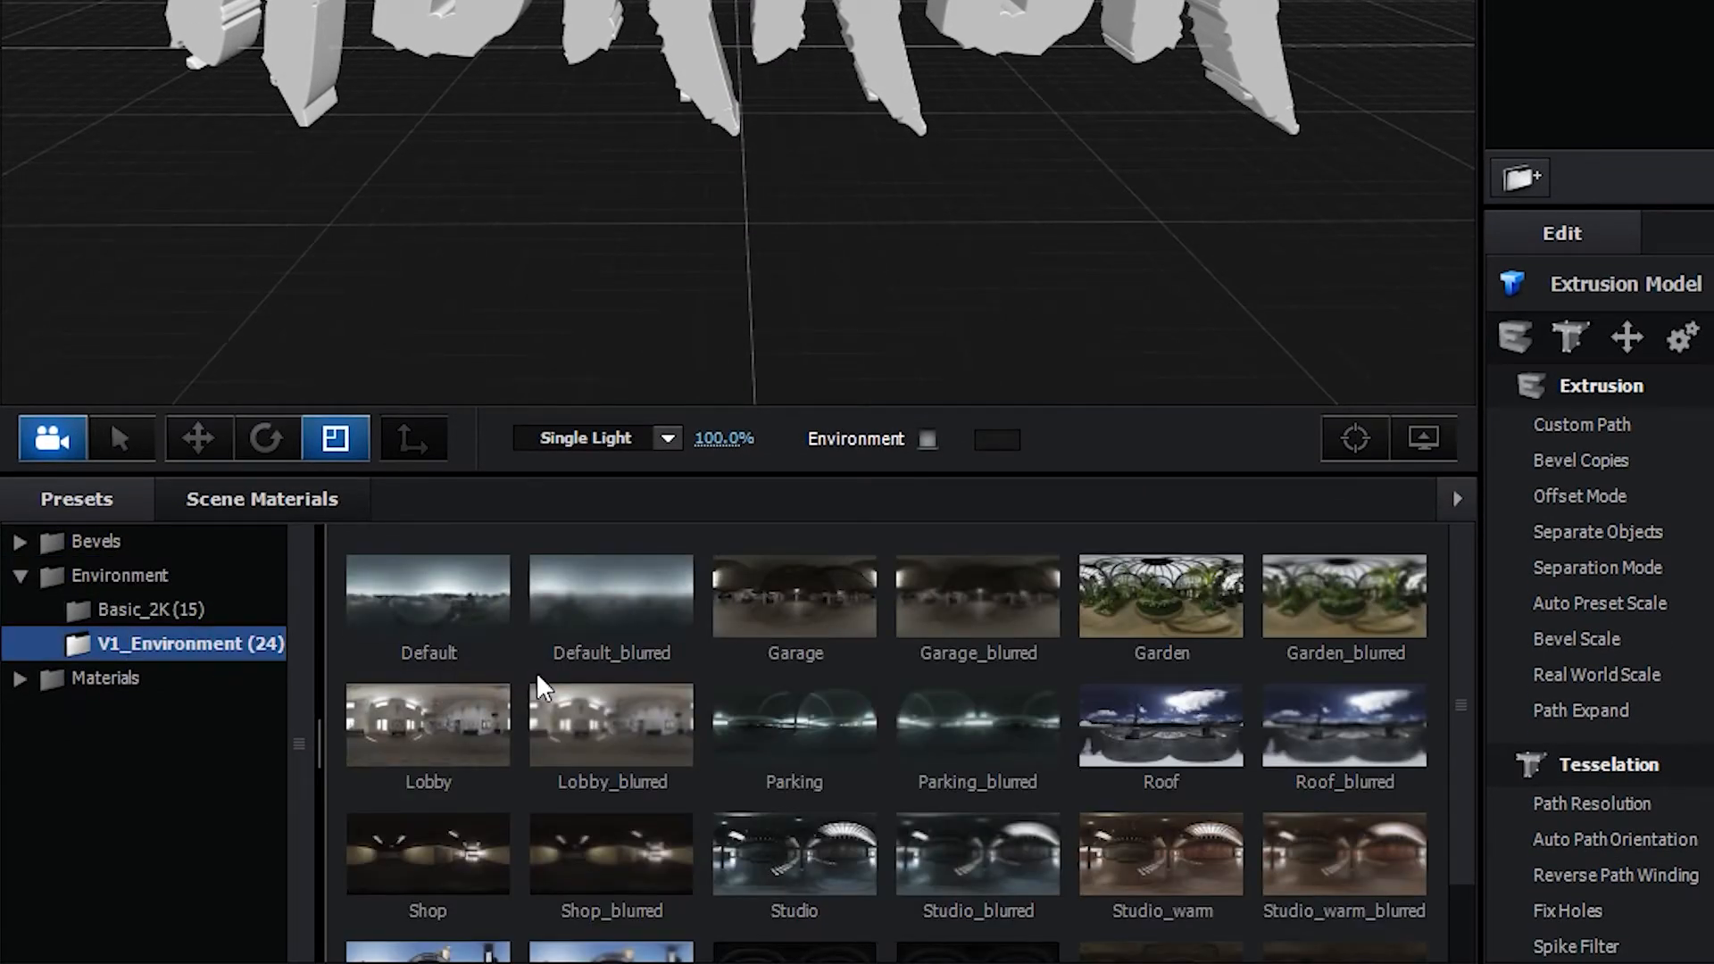
{"action": "scroll", "coordinate": [535, 671], "scroll_direction": "down", "scroll_amount": 1}
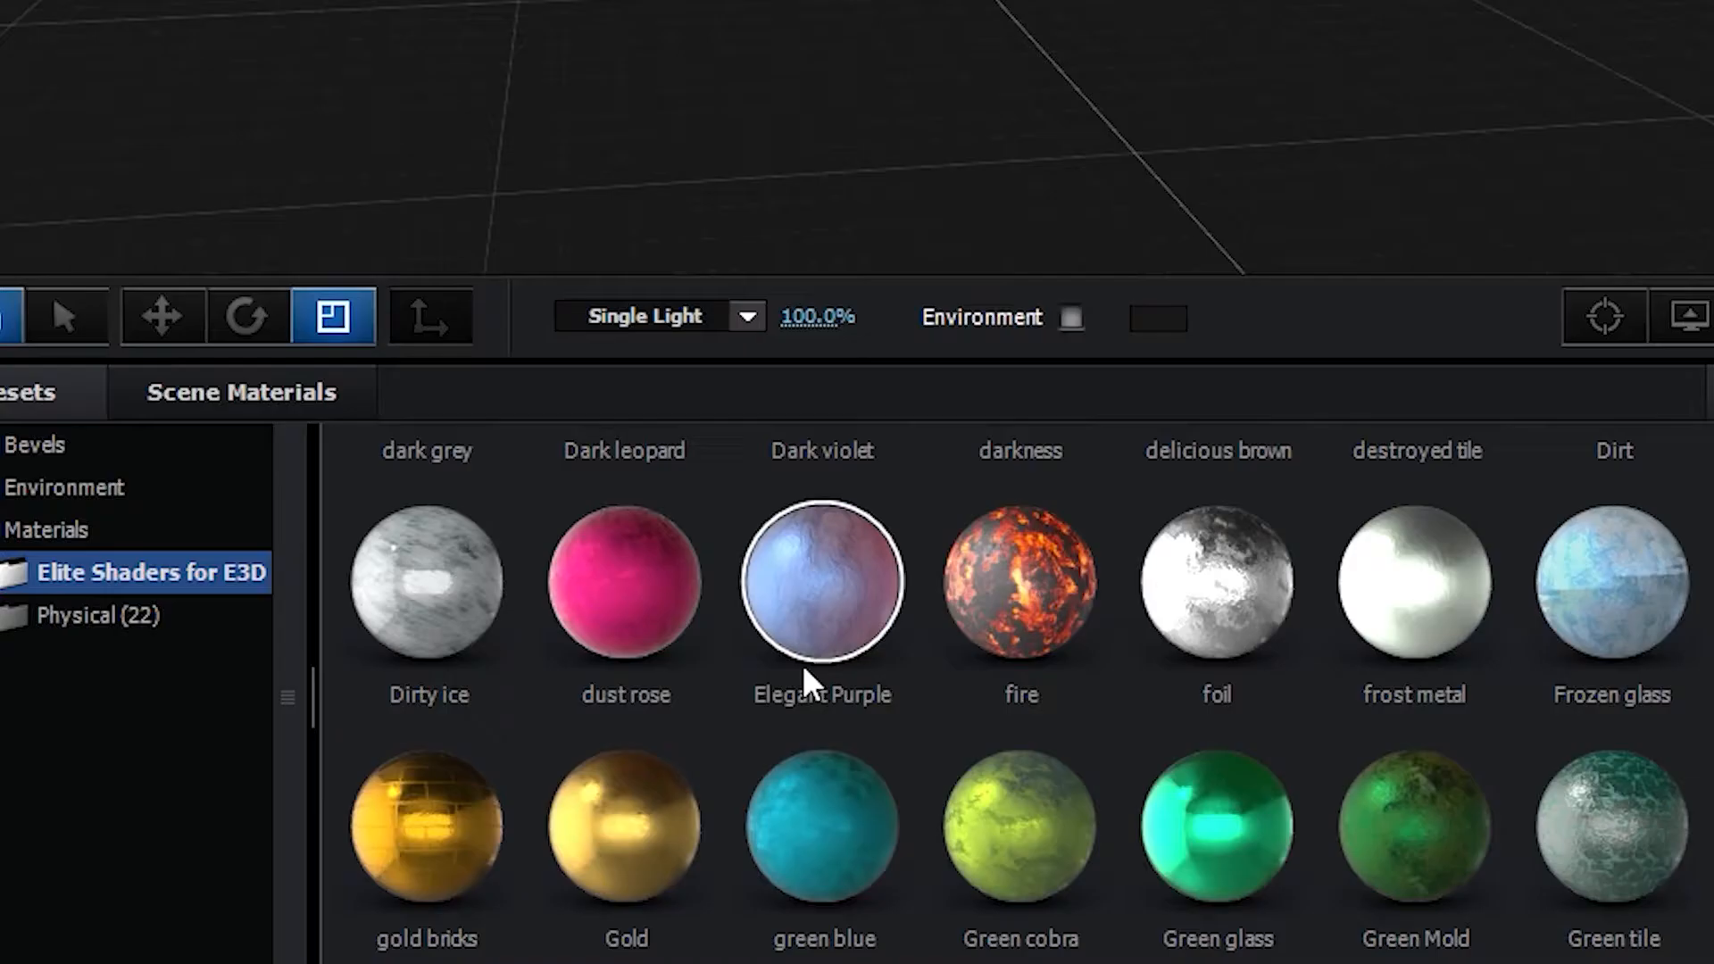
{"action": "scroll", "coordinate": [830, 683], "scroll_direction": "down", "scroll_amount": 1}
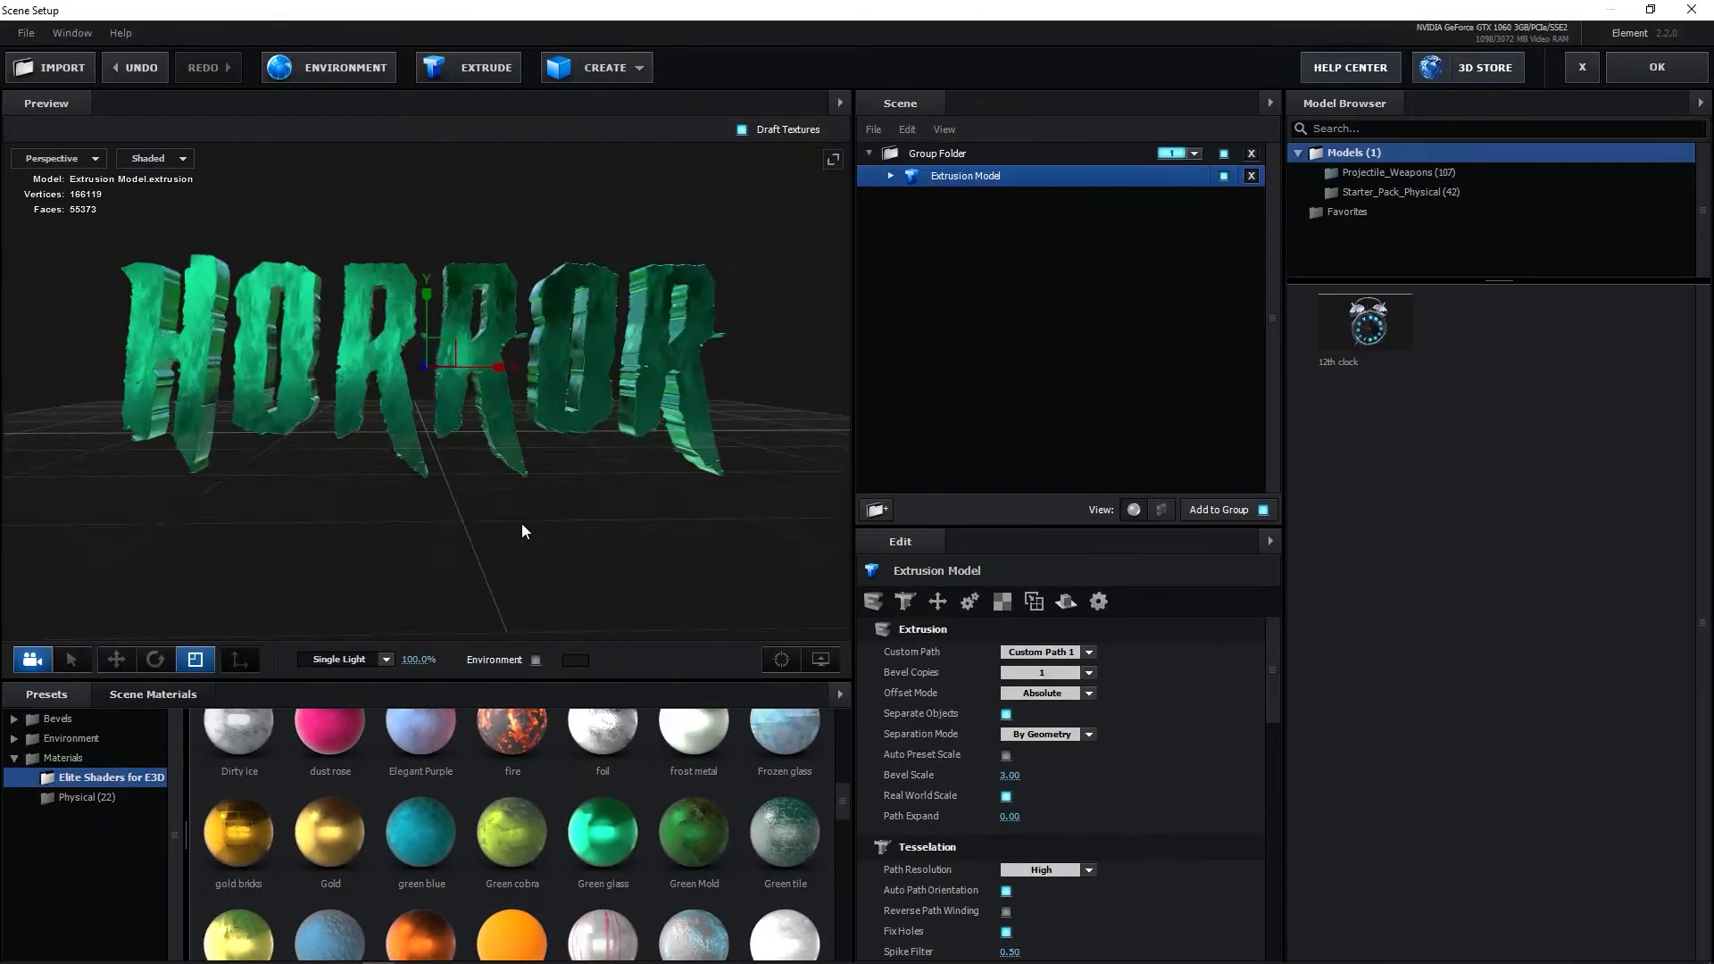
Inspect the shaded HORROR letters up close from another angle and accept the Scene Setup
{"action": "mouse_move", "coordinate": [523, 530]}
{"action": "left_mouse_down"}
{"action": "mouse_move", "coordinate": [554, 518]}
{"action": "mouse_move", "coordinate": [525, 507]}
{"action": "mouse_move", "coordinate": [497, 526]}
{"action": "left_mouse_up"}
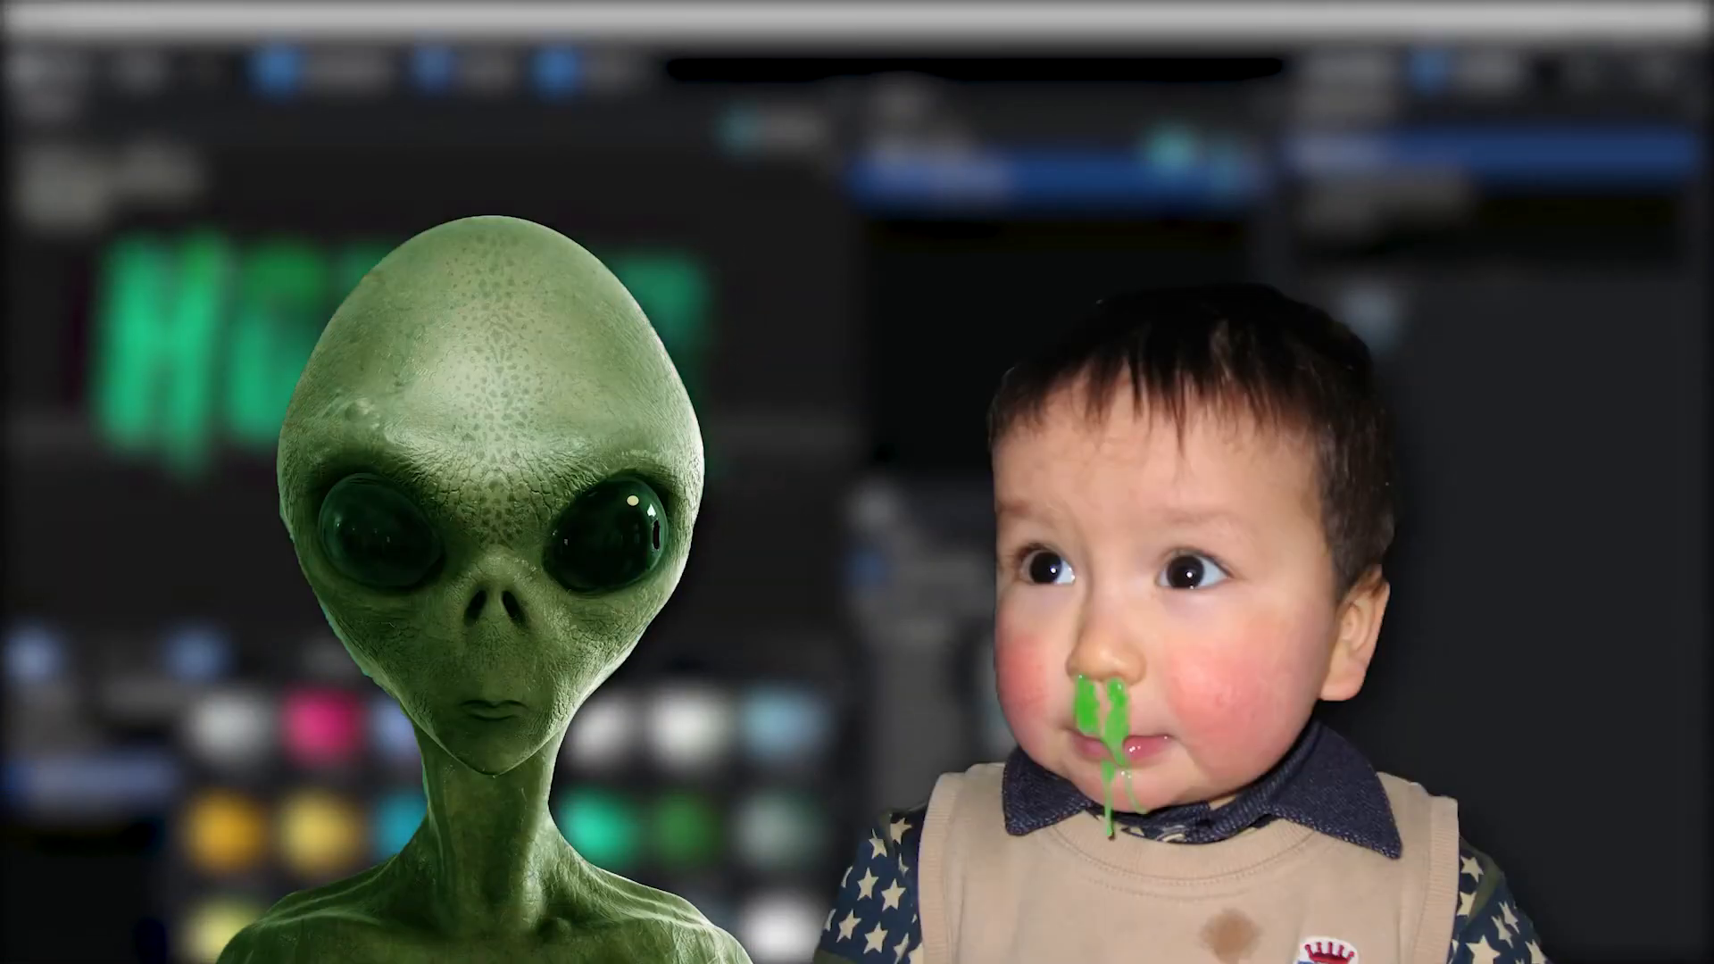
{"action": "scroll", "coordinate": [507, 526], "scroll_direction": "up", "scroll_amount": 5}
{"action": "left_click_drag", "start_coordinate": [507, 527], "coordinate": [696, 633]}
{"action": "scroll", "coordinate": [489, 524], "scroll_direction": "down", "scroll_amount": 4}
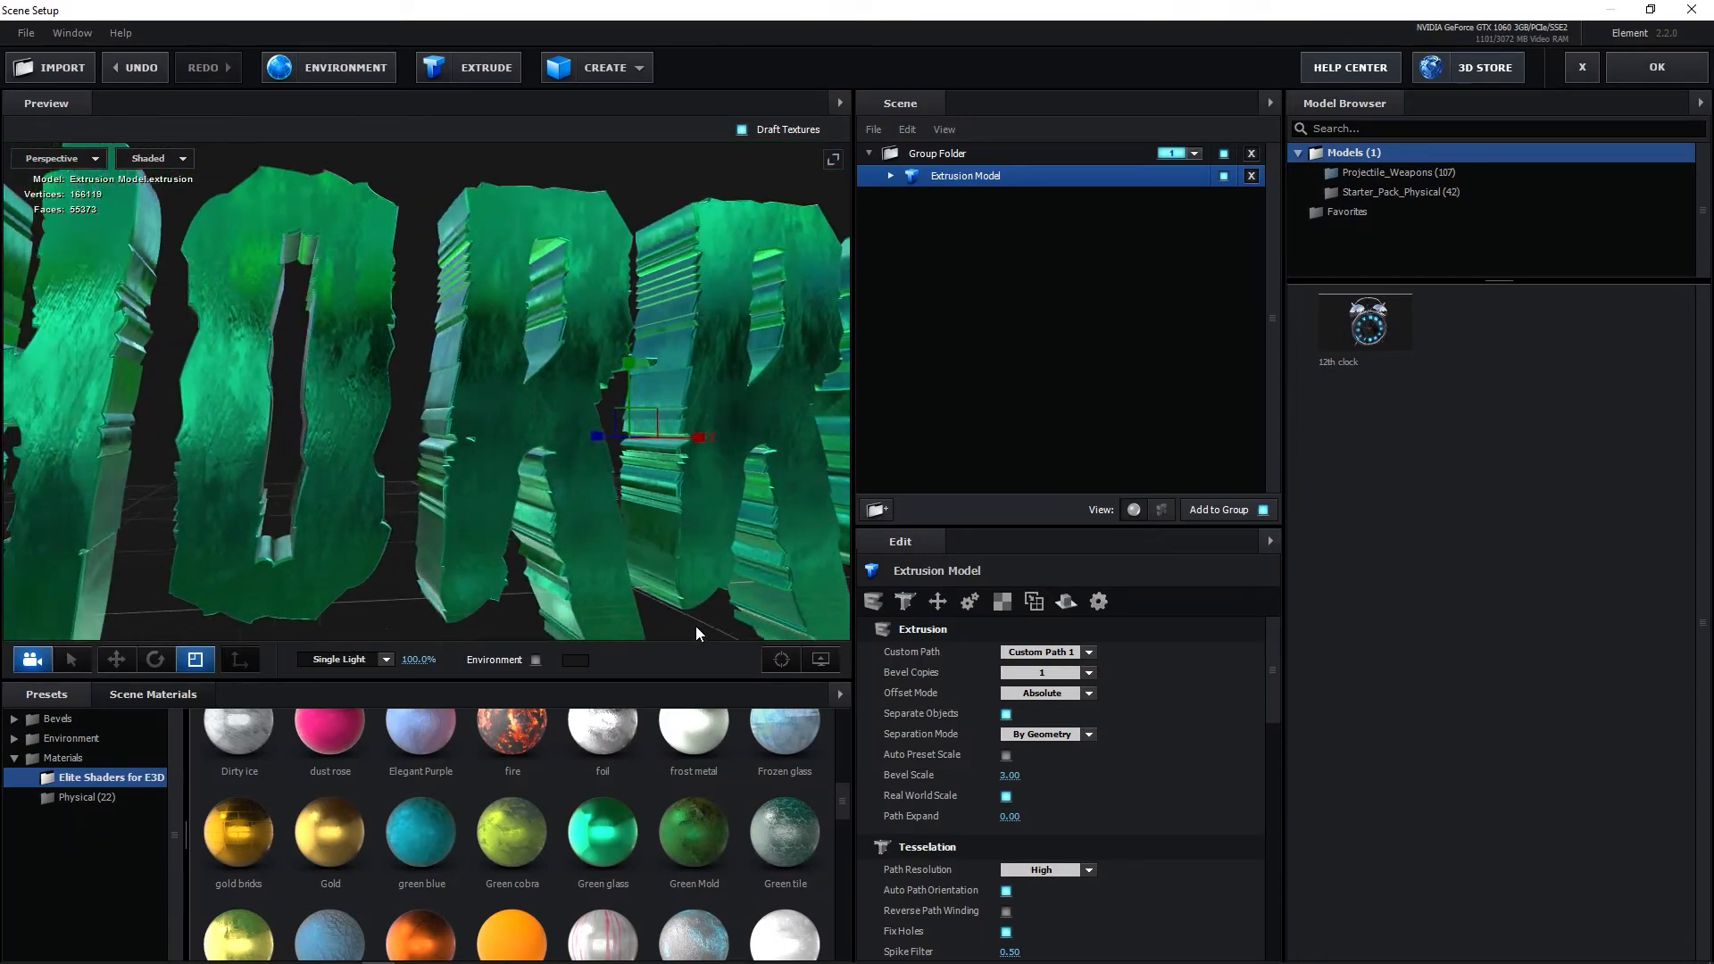
{"action": "left_click", "coordinate": [1653, 70]}
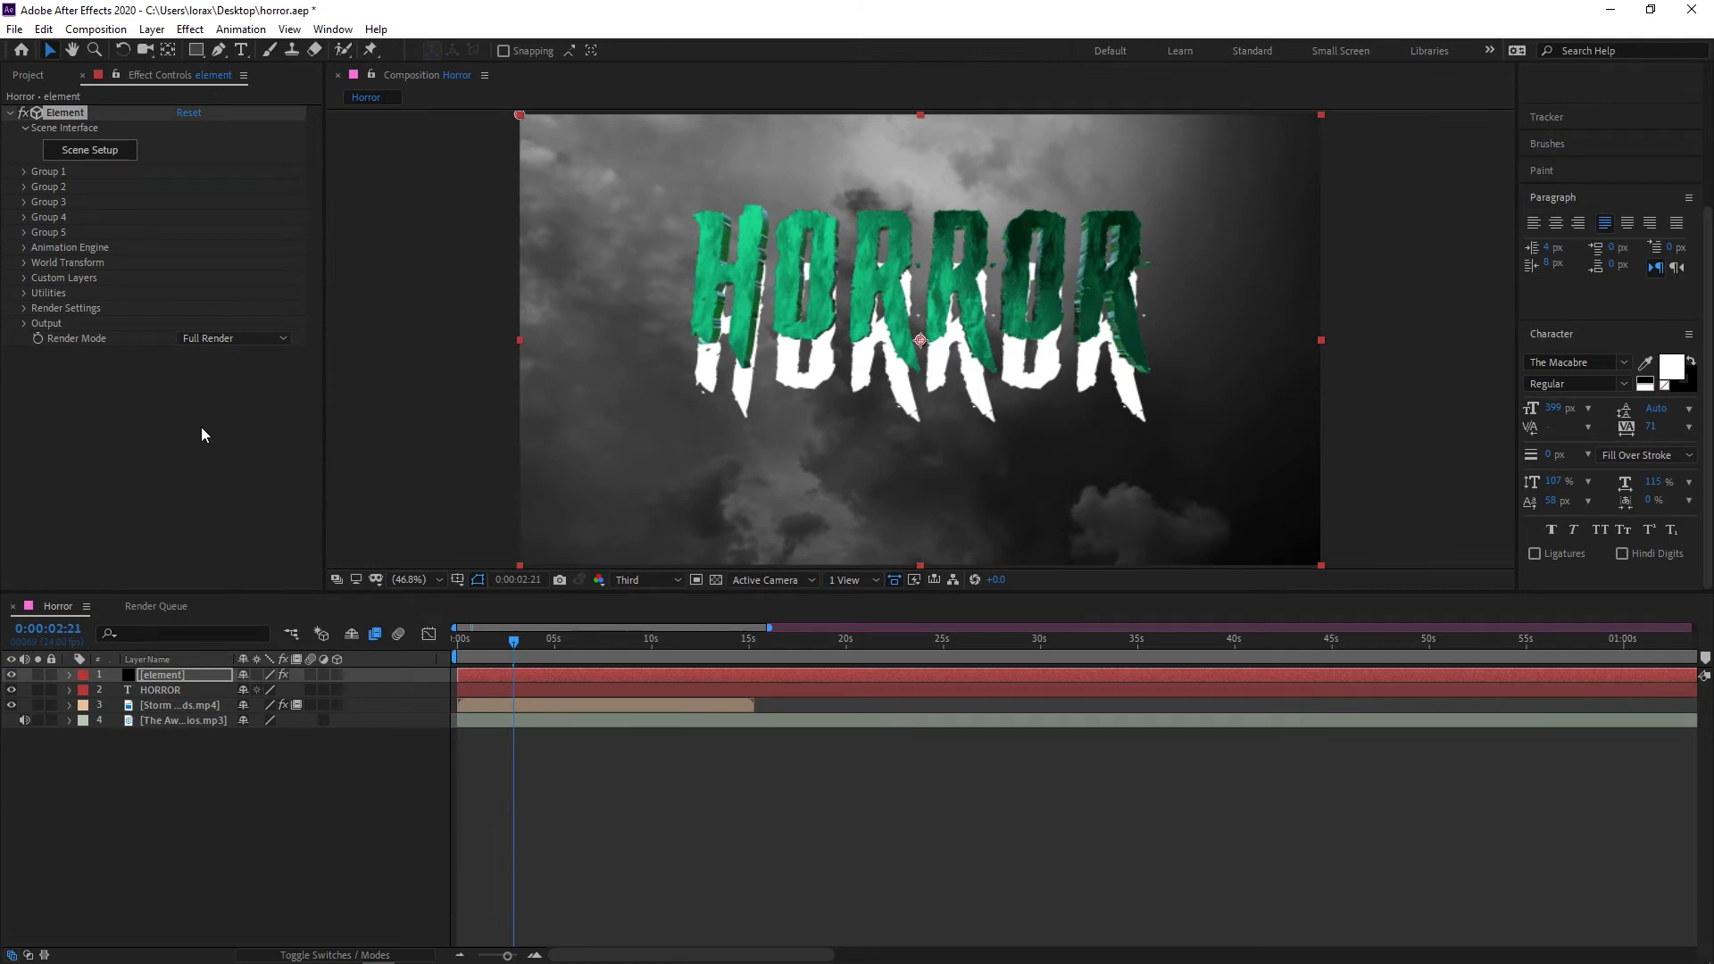
Set Group 1's Position XY to 960, 658 in the Element effect and hide the flat HORROR text layer
{"action": "left_click", "coordinate": [23, 172]}
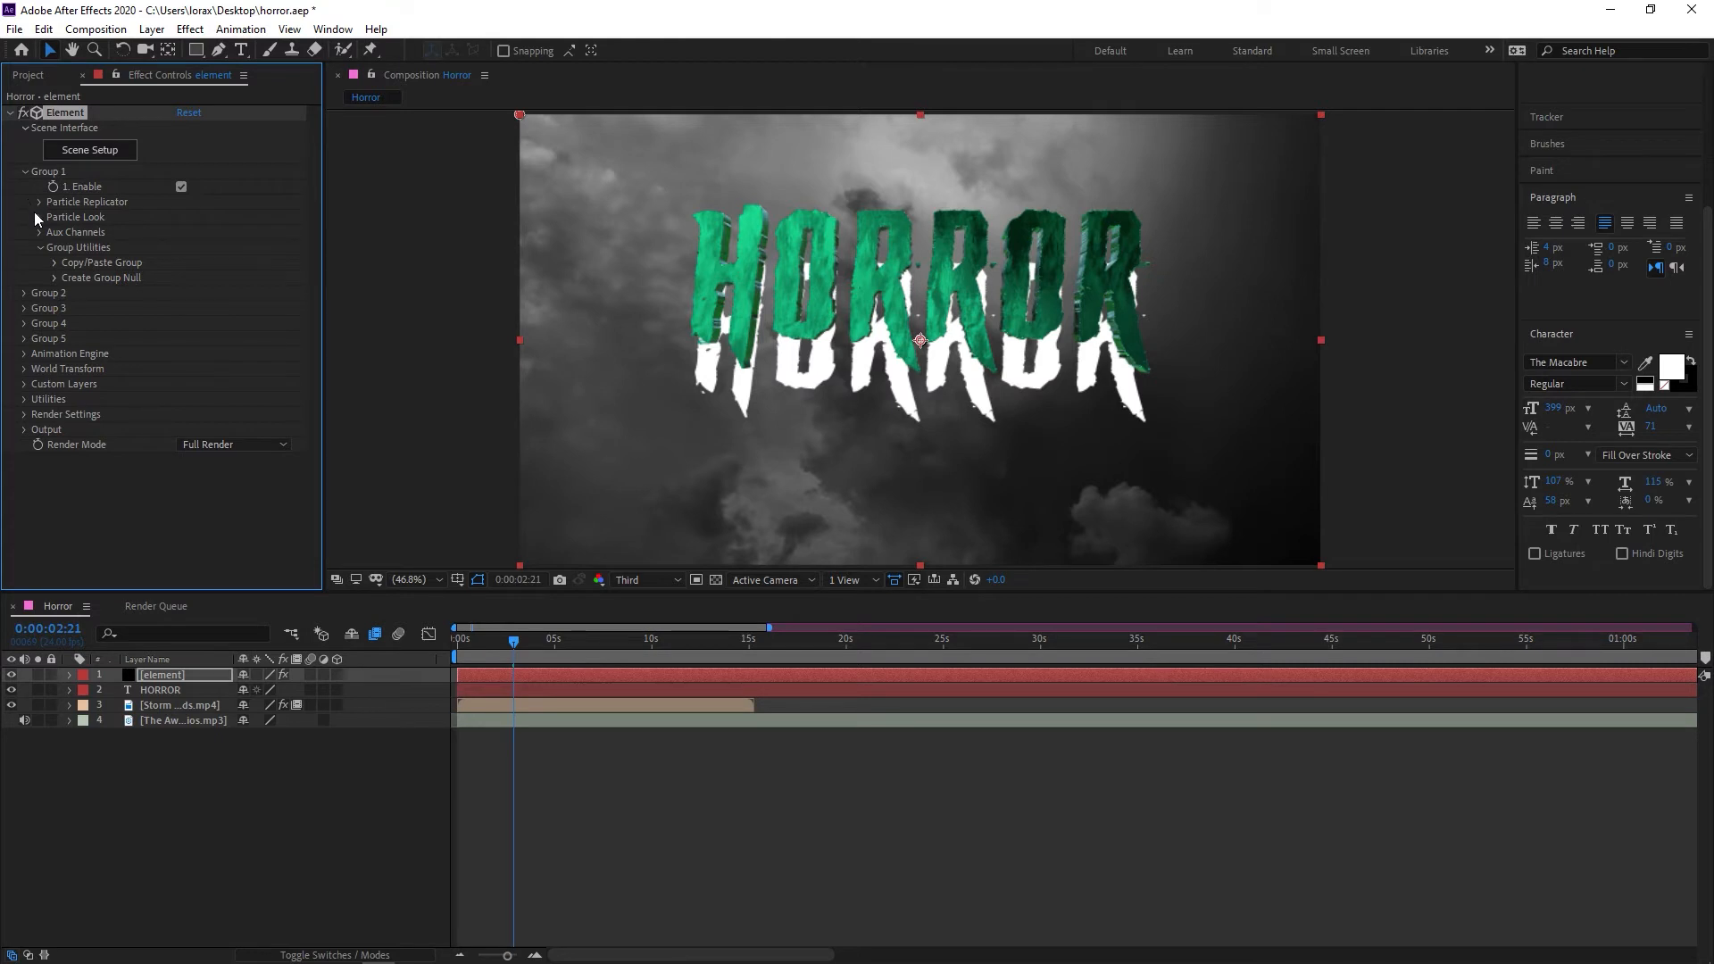
{"action": "left_click", "coordinate": [39, 202]}
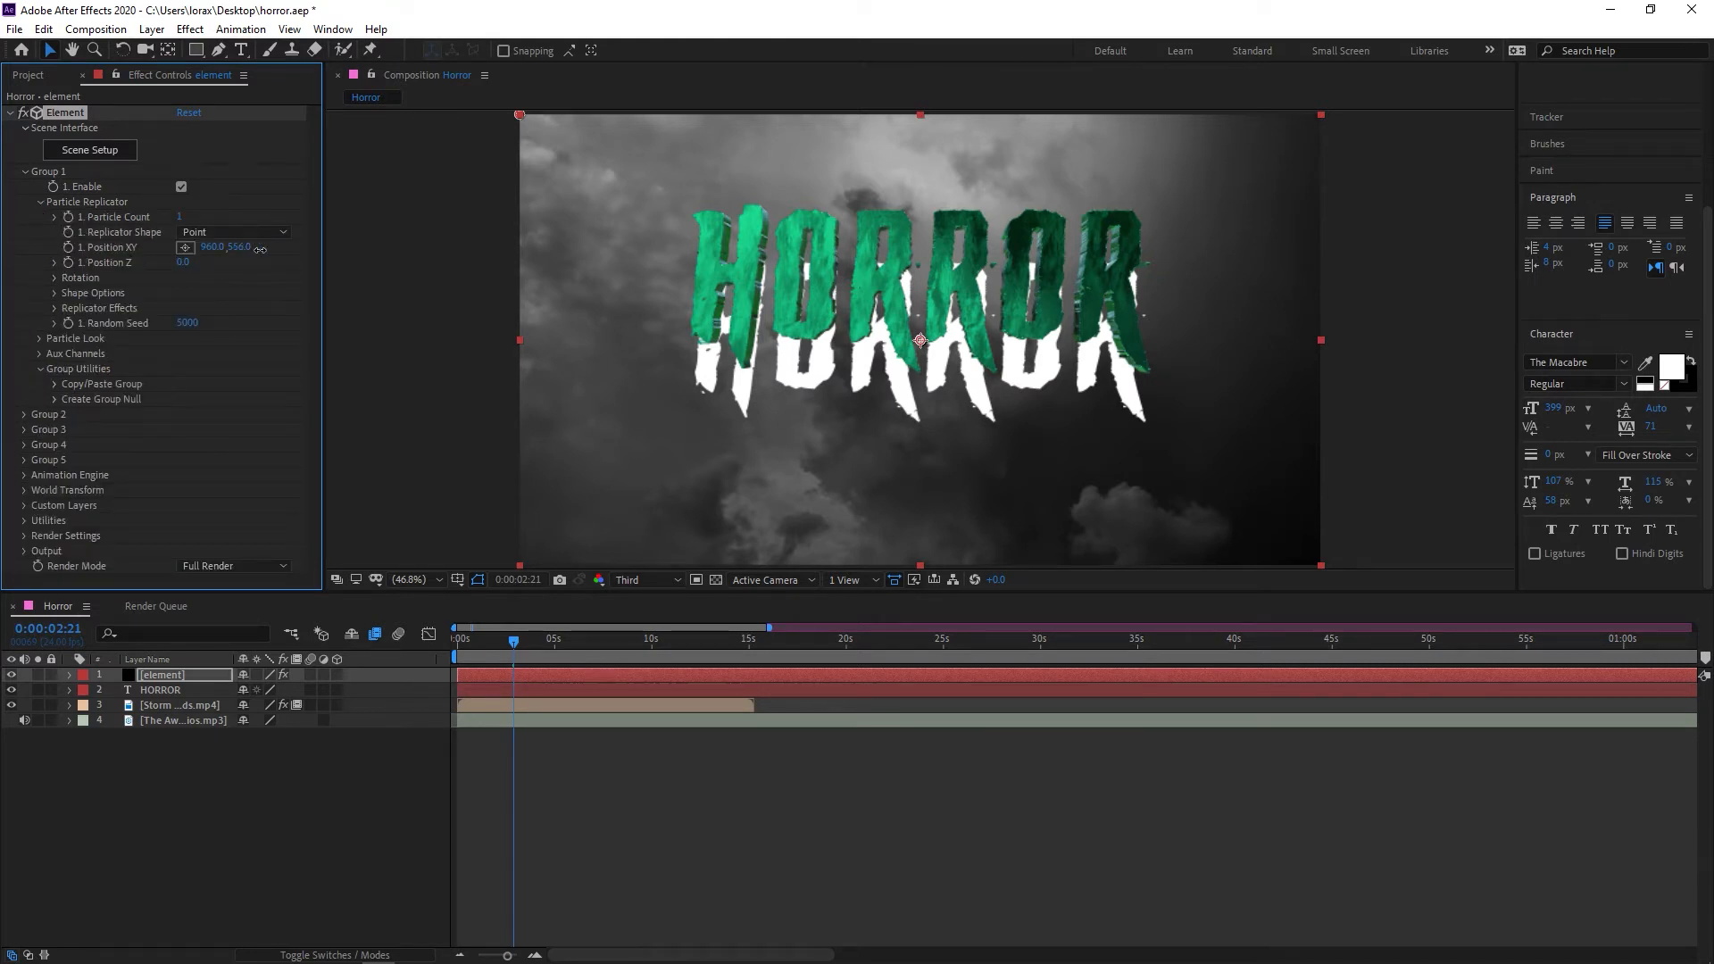
{"action": "left_click_drag", "start_coordinate": [260, 250], "coordinate": [354, 244]}
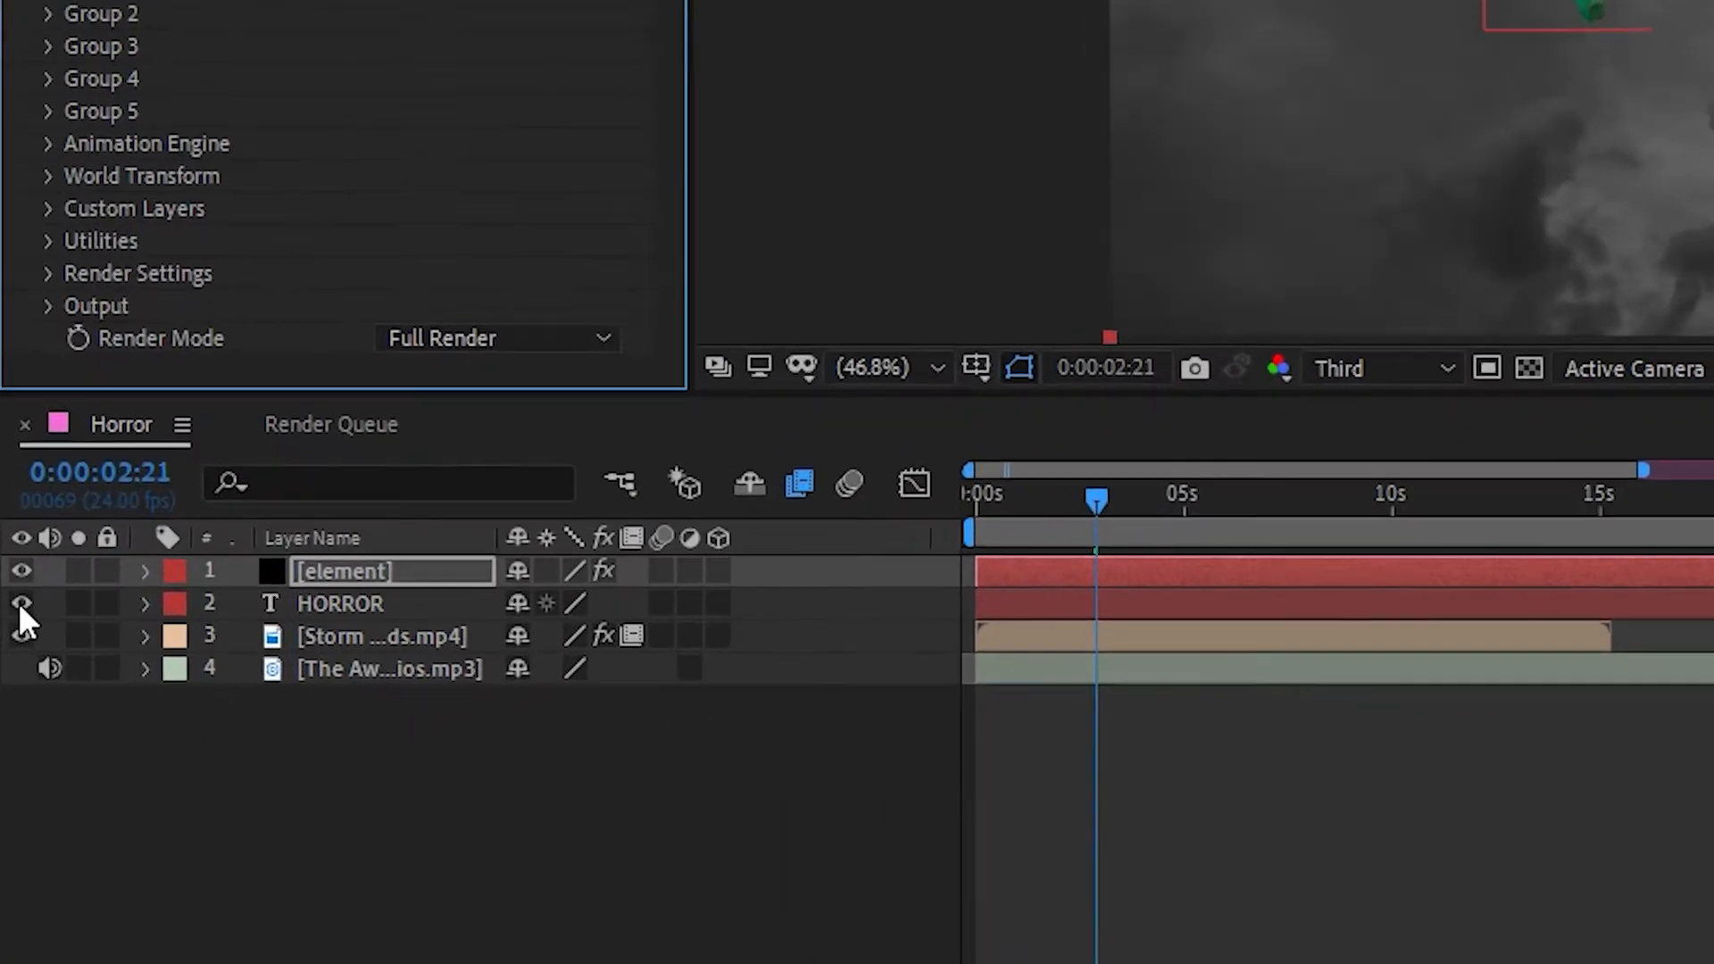
{"action": "left_click", "coordinate": [21, 603]}
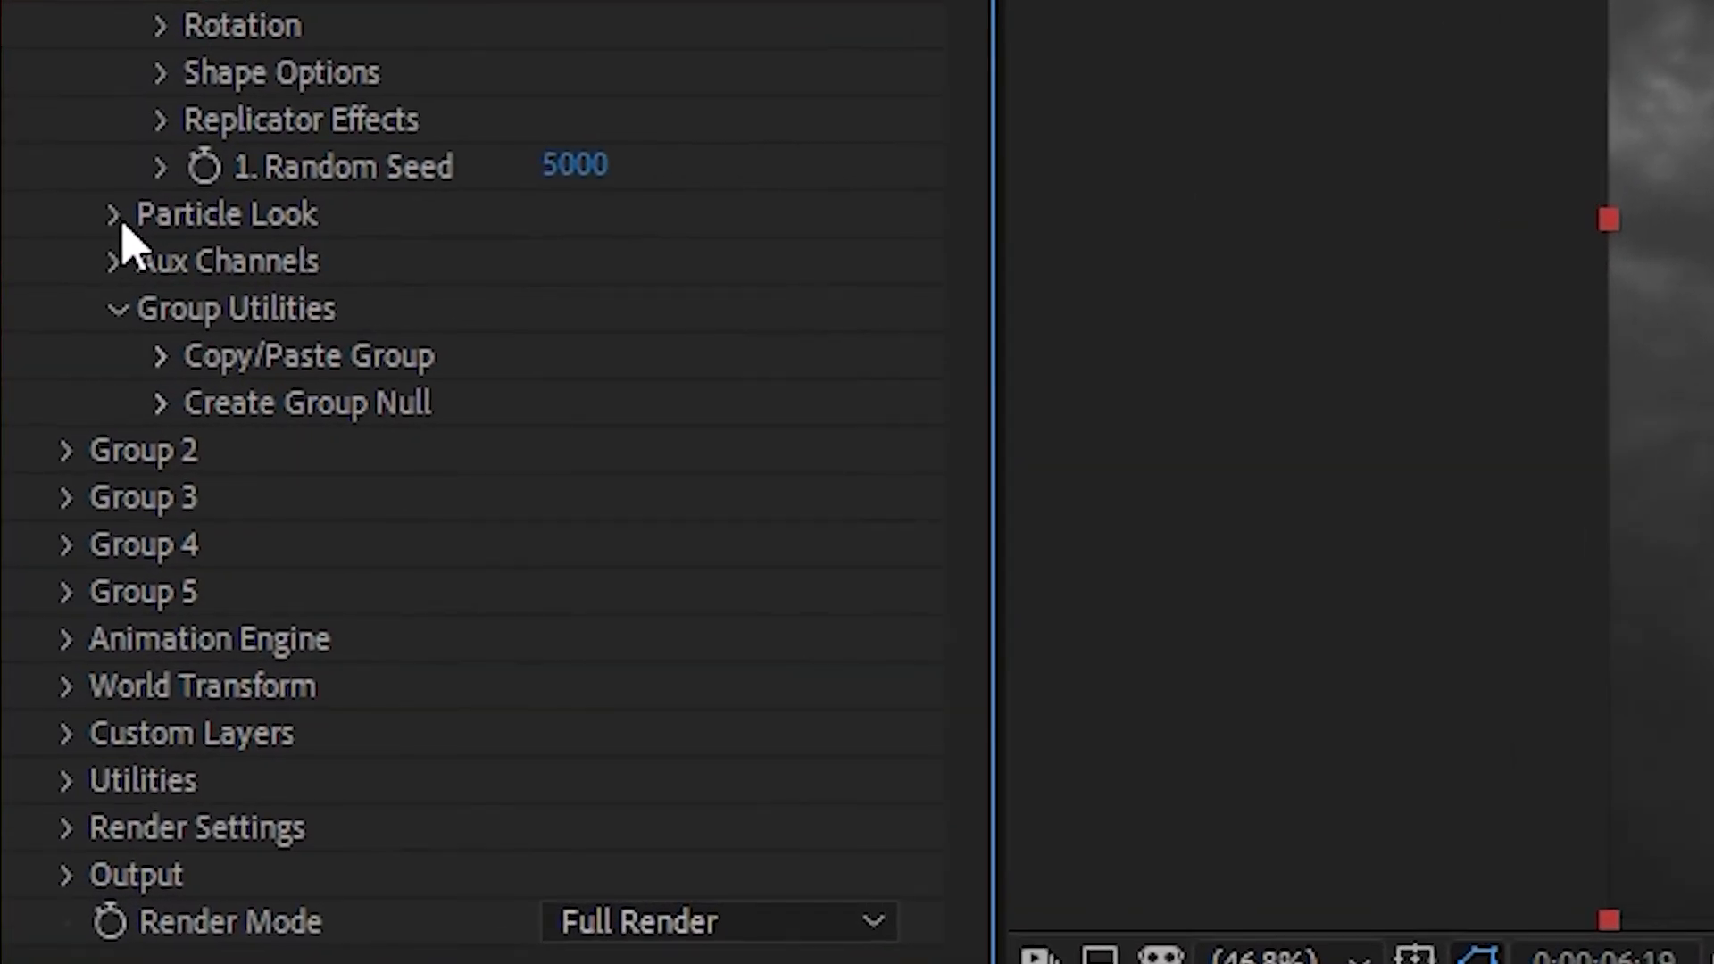
Enable Multi-Object for Group 1 and add keyframes for Rotation Random, X Displace and Position Z at 0:00:06:19
{"action": "left_click", "coordinate": [115, 216]}
{"action": "scroll", "coordinate": [356, 344], "scroll_direction": "down", "scroll_amount": 4}
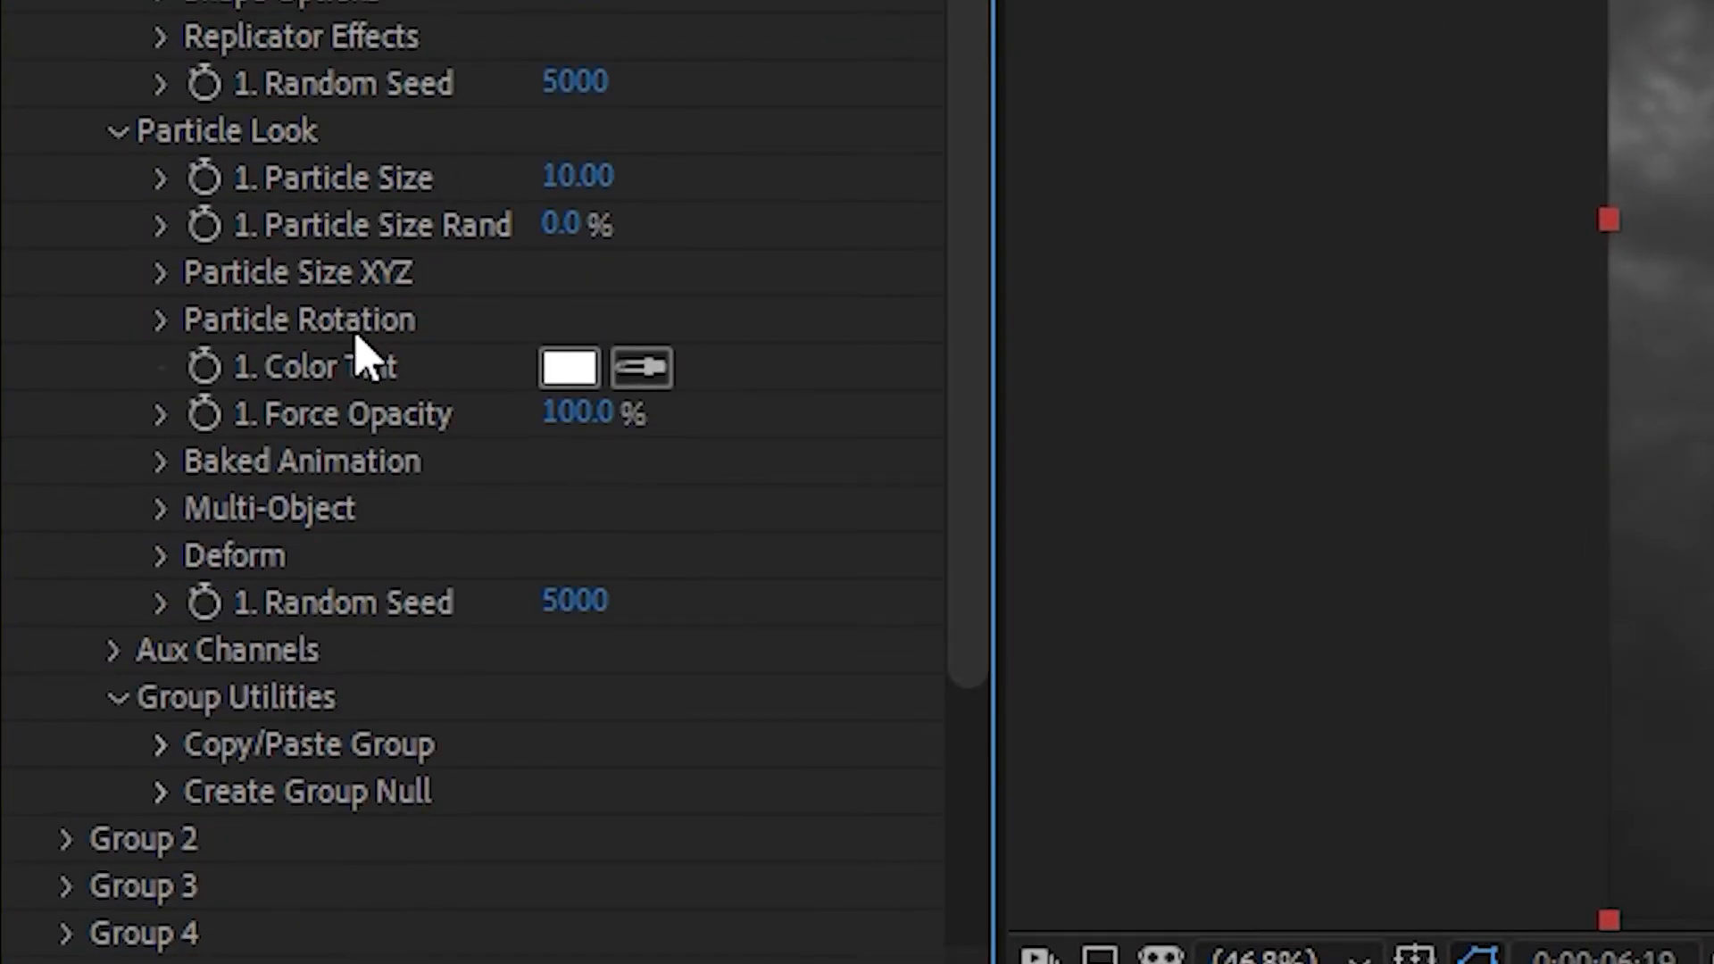
{"action": "left_click", "coordinate": [162, 427]}
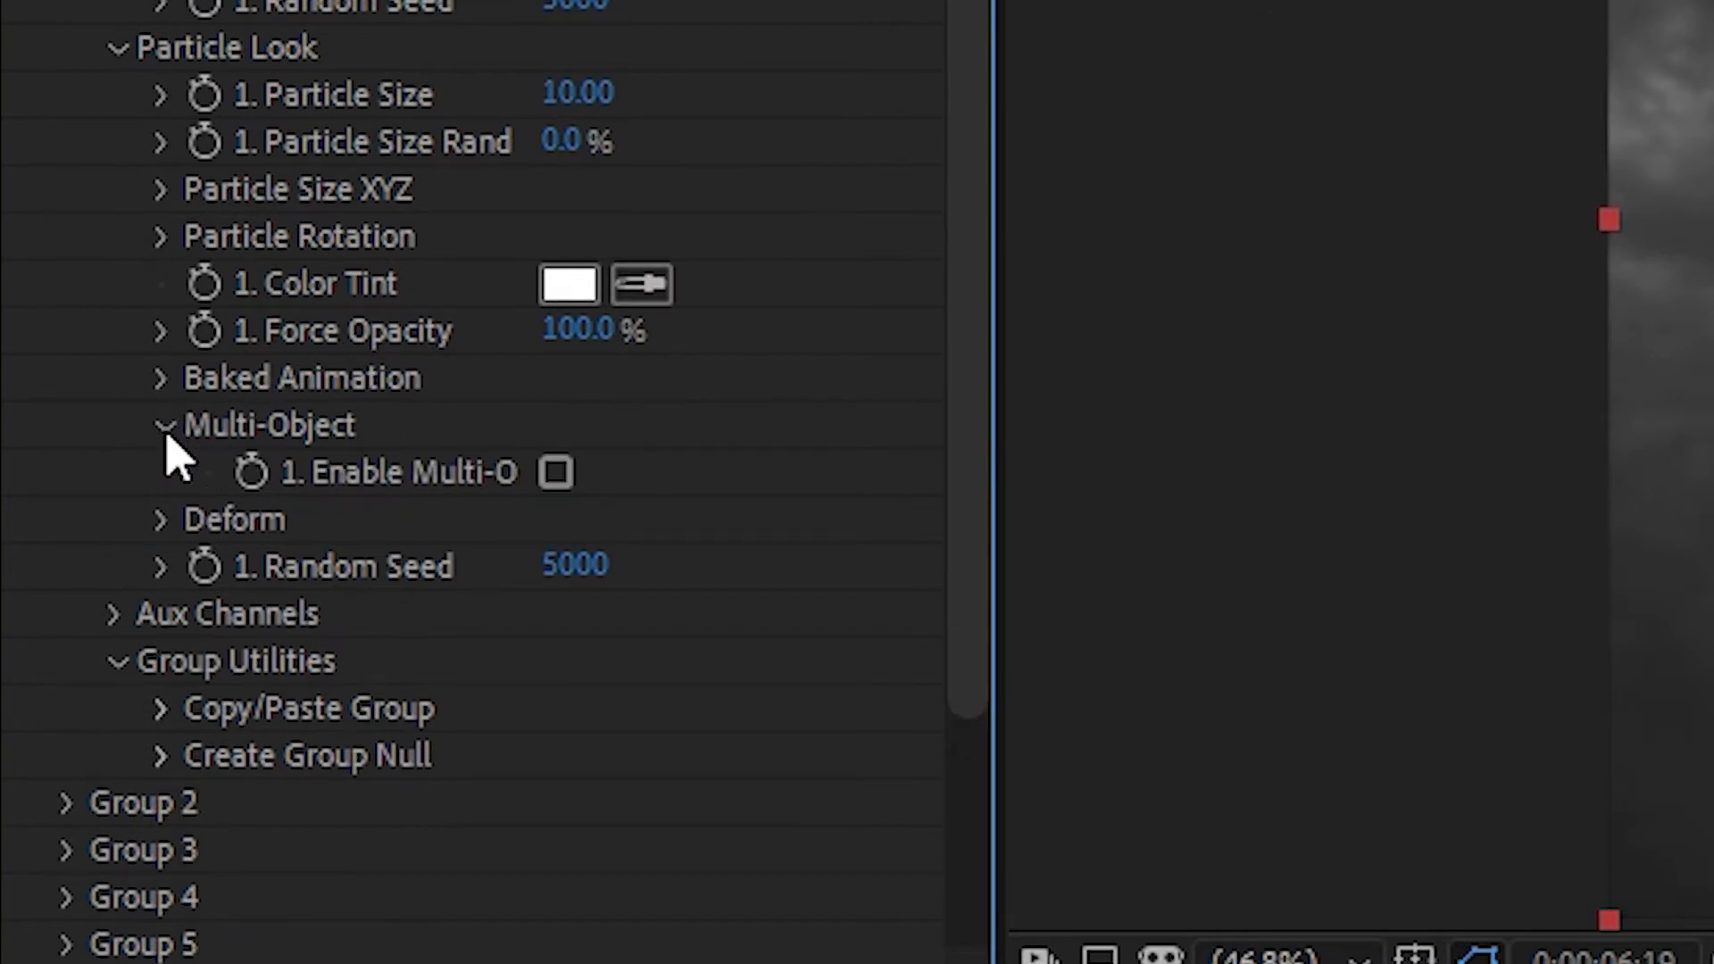
{"action": "left_click", "coordinate": [556, 471]}
{"action": "scroll", "coordinate": [562, 482], "scroll_direction": "down", "scroll_amount": 10}
{"action": "scroll", "coordinate": [660, 536], "scroll_direction": "up", "scroll_amount": 4}
{"action": "key", "text": "ctrl+z"}
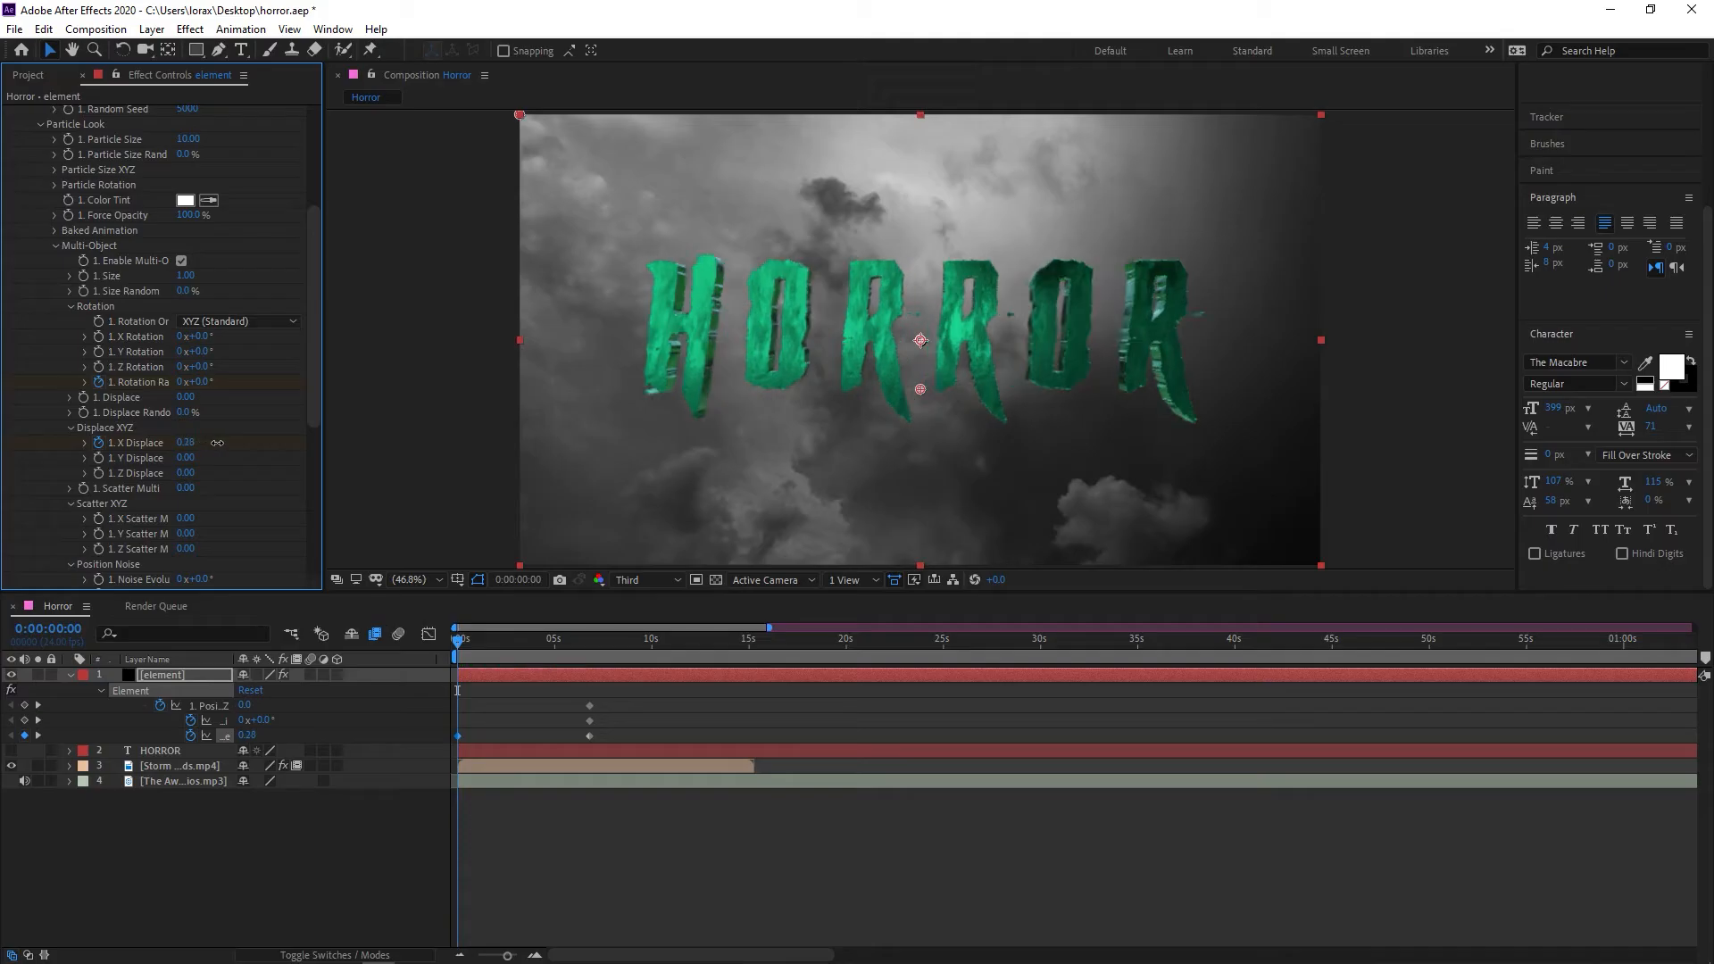
{"action": "left_click_drag", "start_coordinate": [218, 440], "coordinate": [231, 438]}
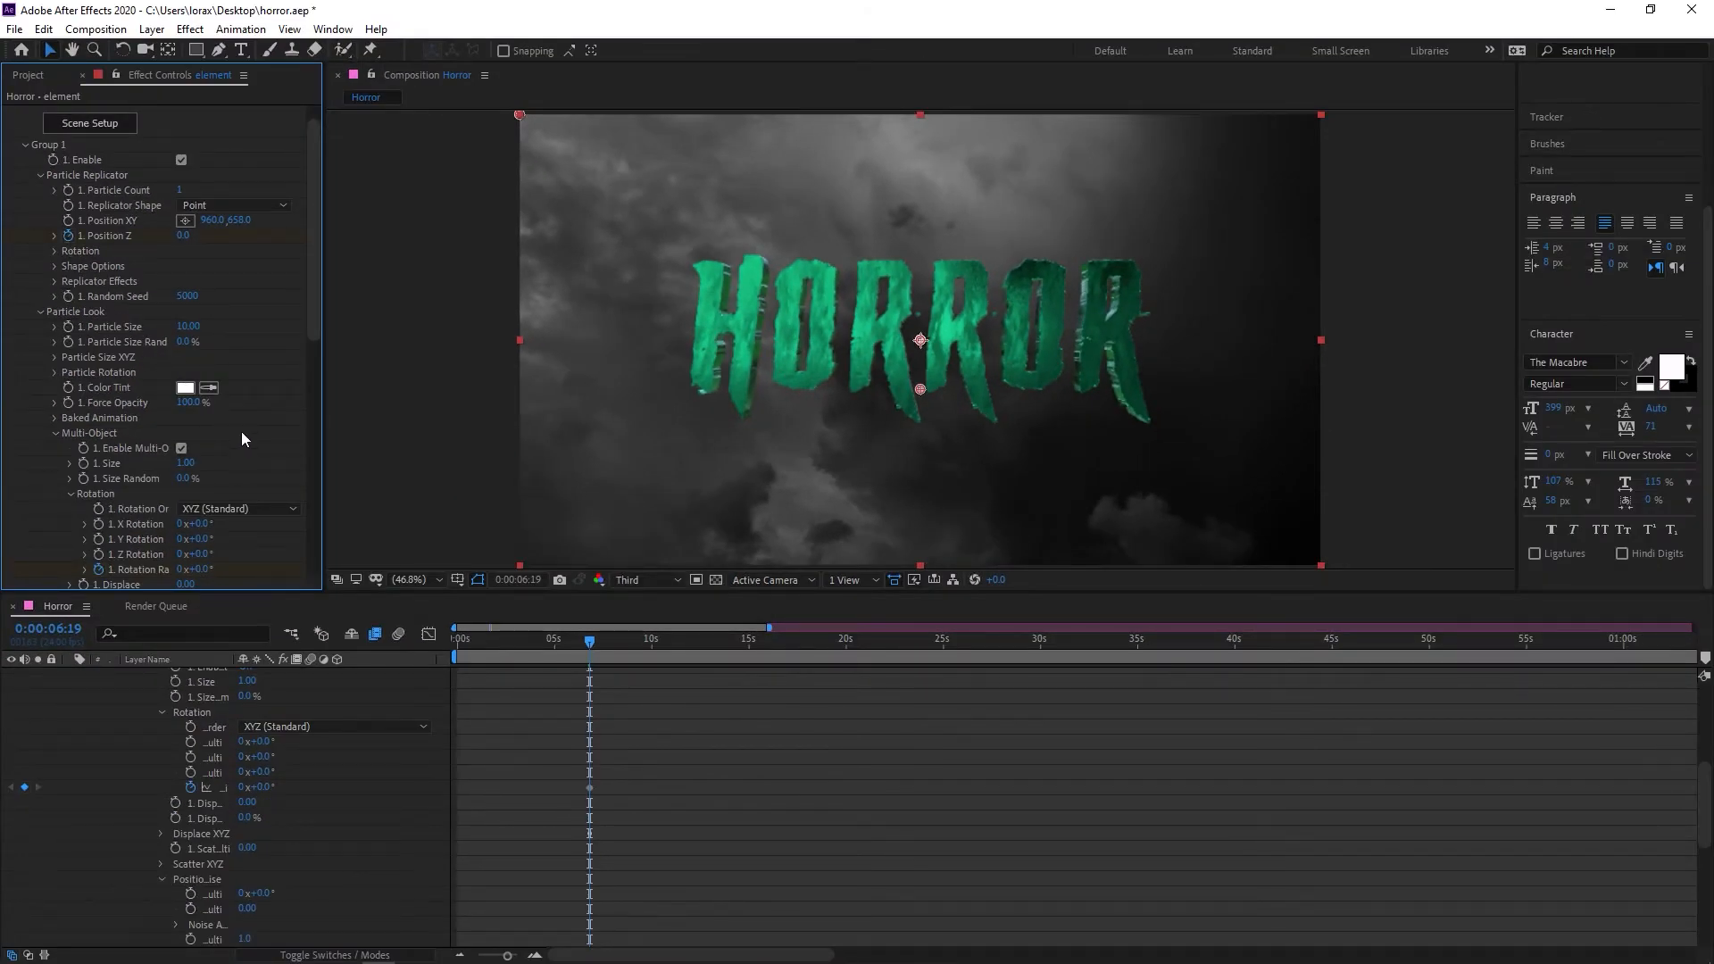
Show only the keyframed properties of the element layer in the timeline
{"action": "scroll", "coordinate": [241, 432], "scroll_direction": "down", "scroll_amount": 5}
{"action": "scroll", "coordinate": [242, 432], "scroll_direction": "down", "scroll_amount": 1}
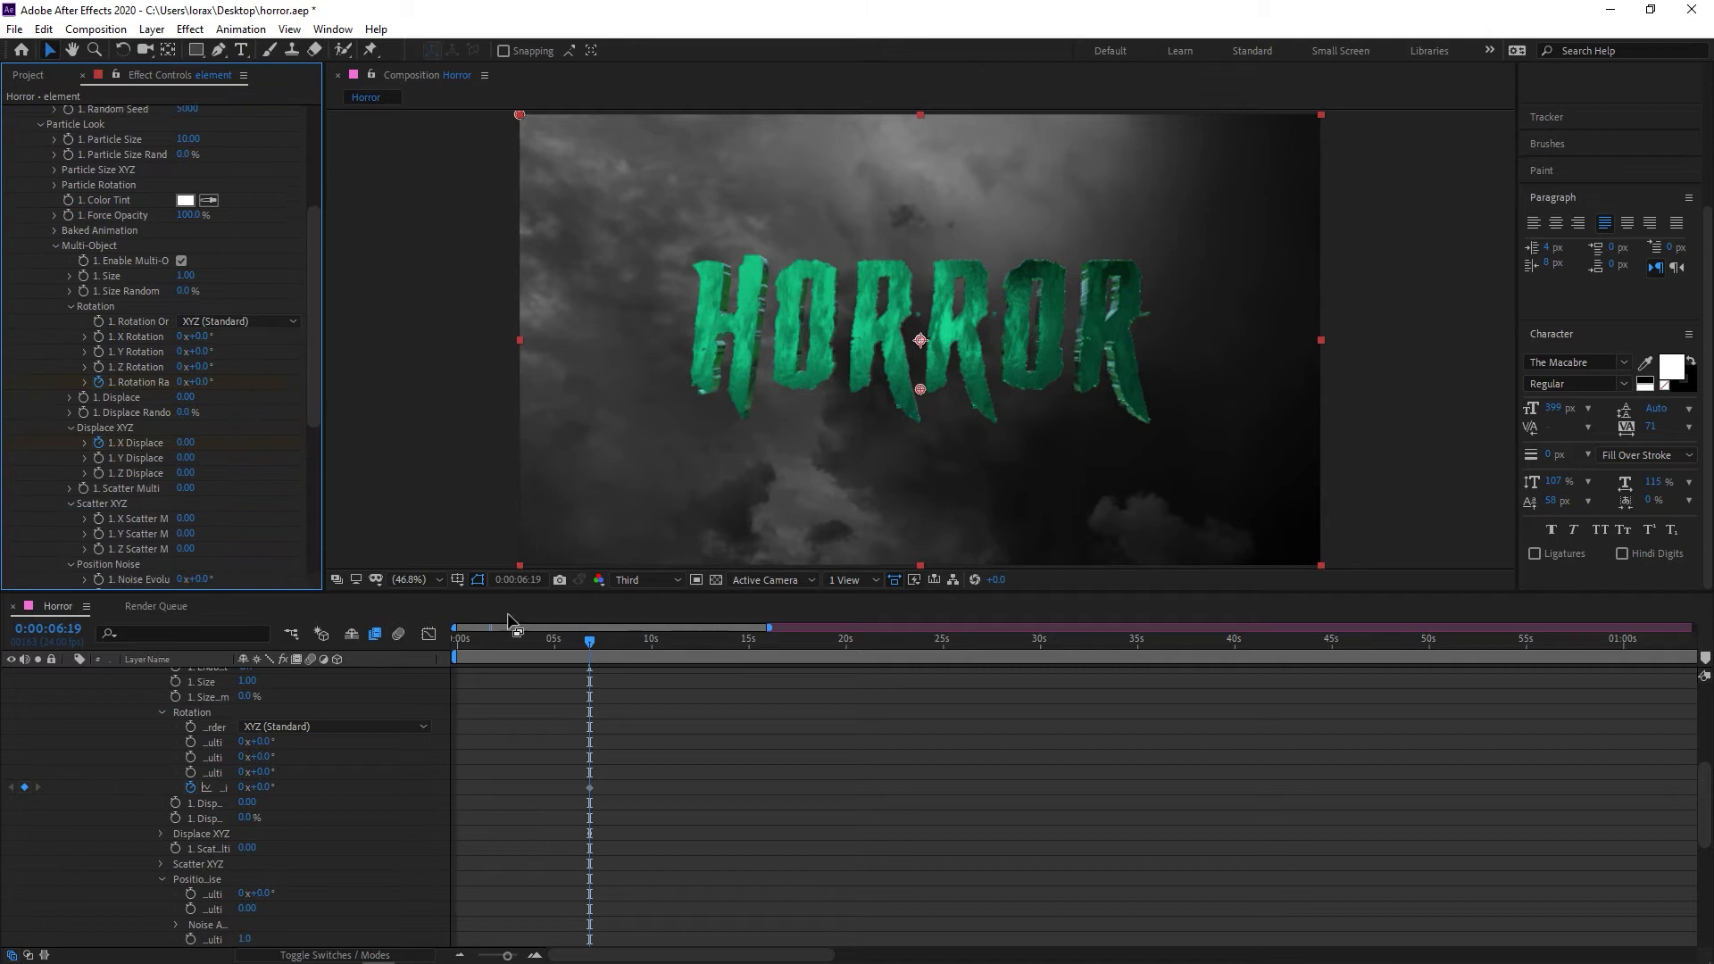
{"action": "scroll", "coordinate": [616, 692], "scroll_direction": "up", "scroll_amount": 6}
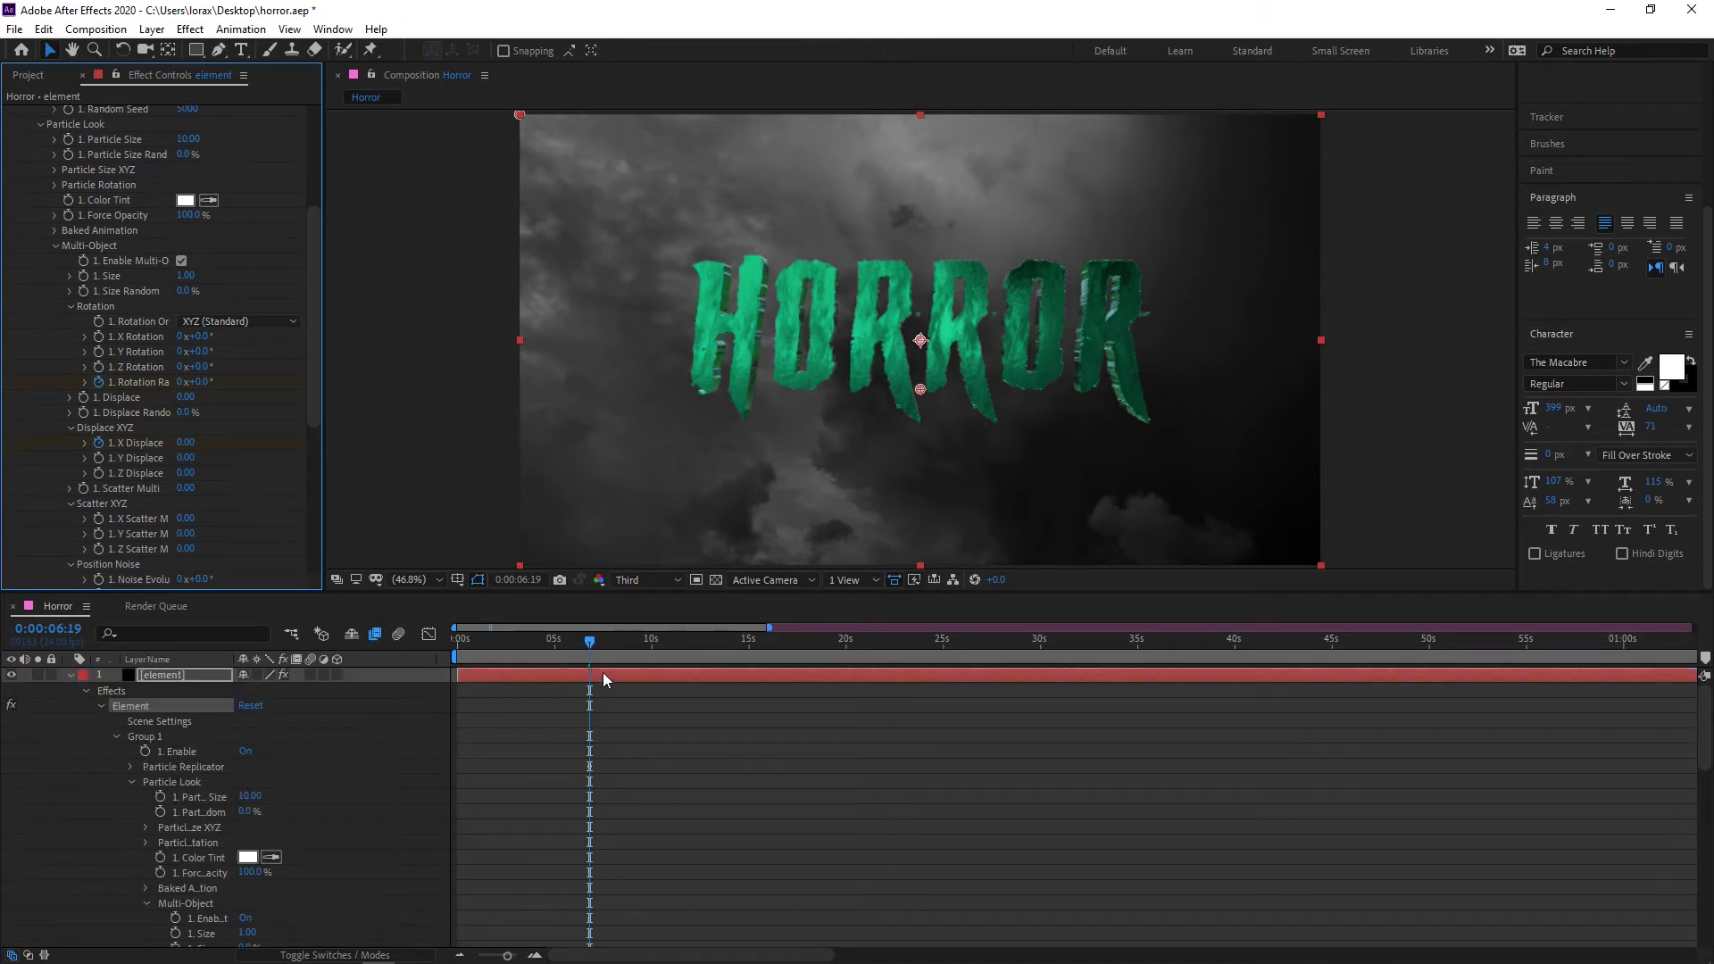
{"action": "left_click", "coordinate": [605, 675]}
{"action": "key", "text": "u"}
{"action": "key", "text": "u"}
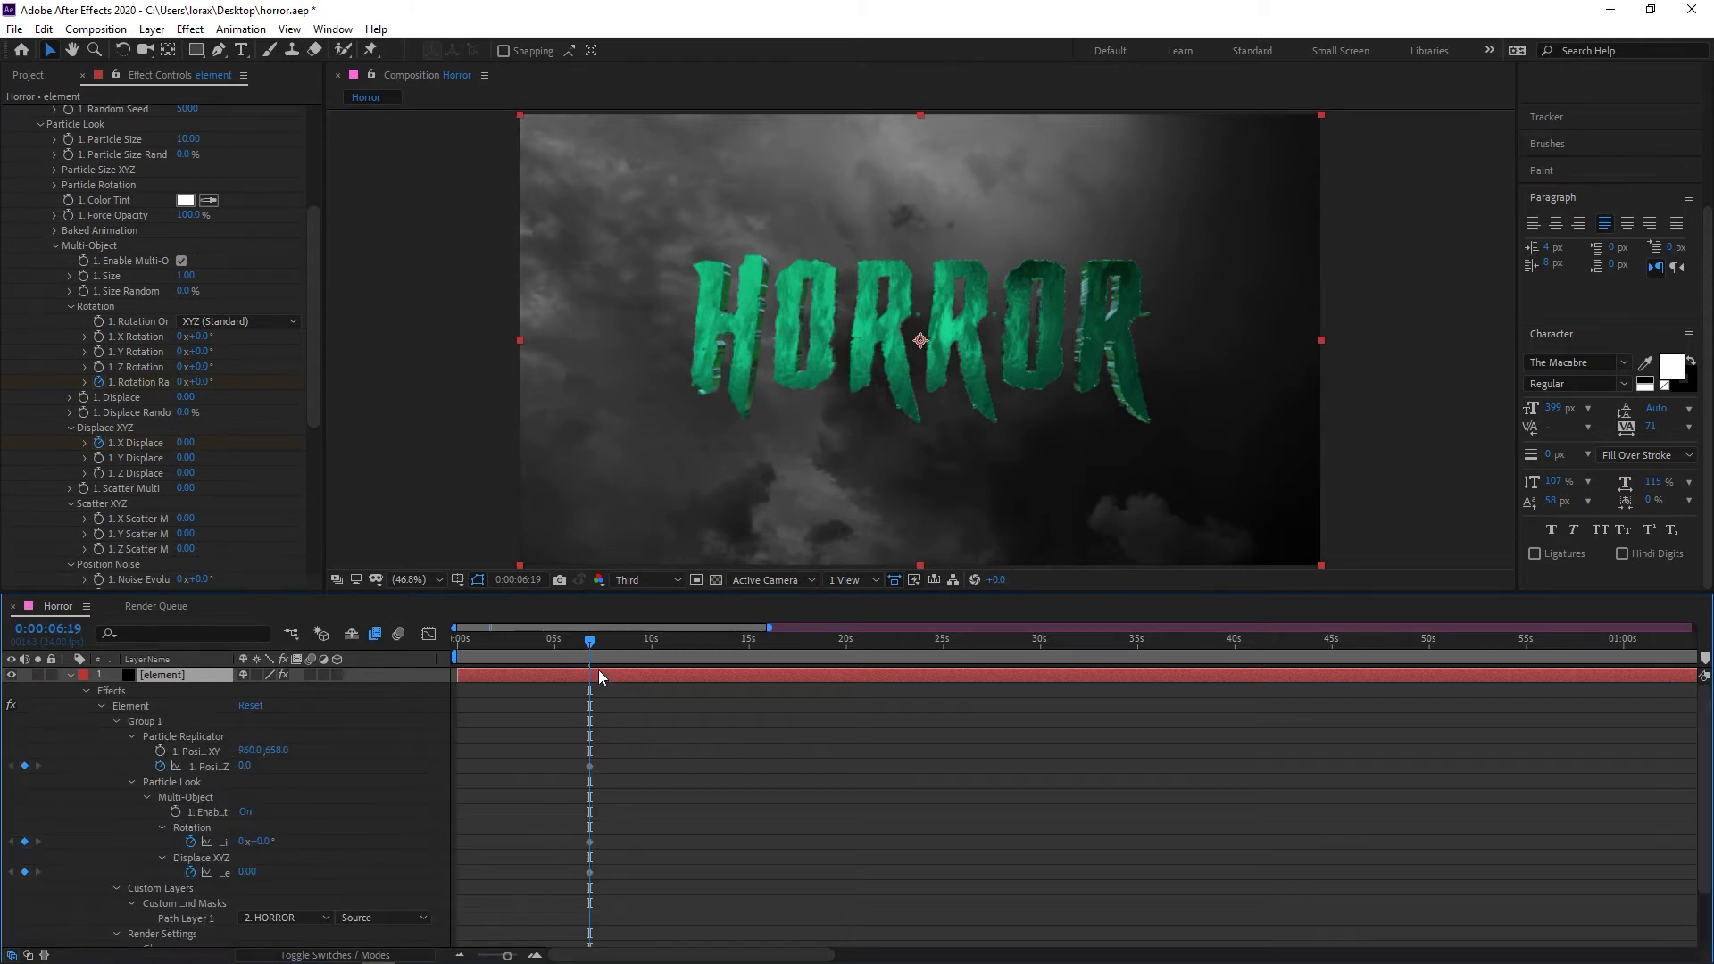
{"action": "key", "text": "u"}
At 0:00:00:00, set X Displace to 0.63, Rotation Random to 136° and Position Z to -2910, and preview the animation
{"action": "left_click_drag", "start_coordinate": [589, 642], "coordinate": [446, 645]}
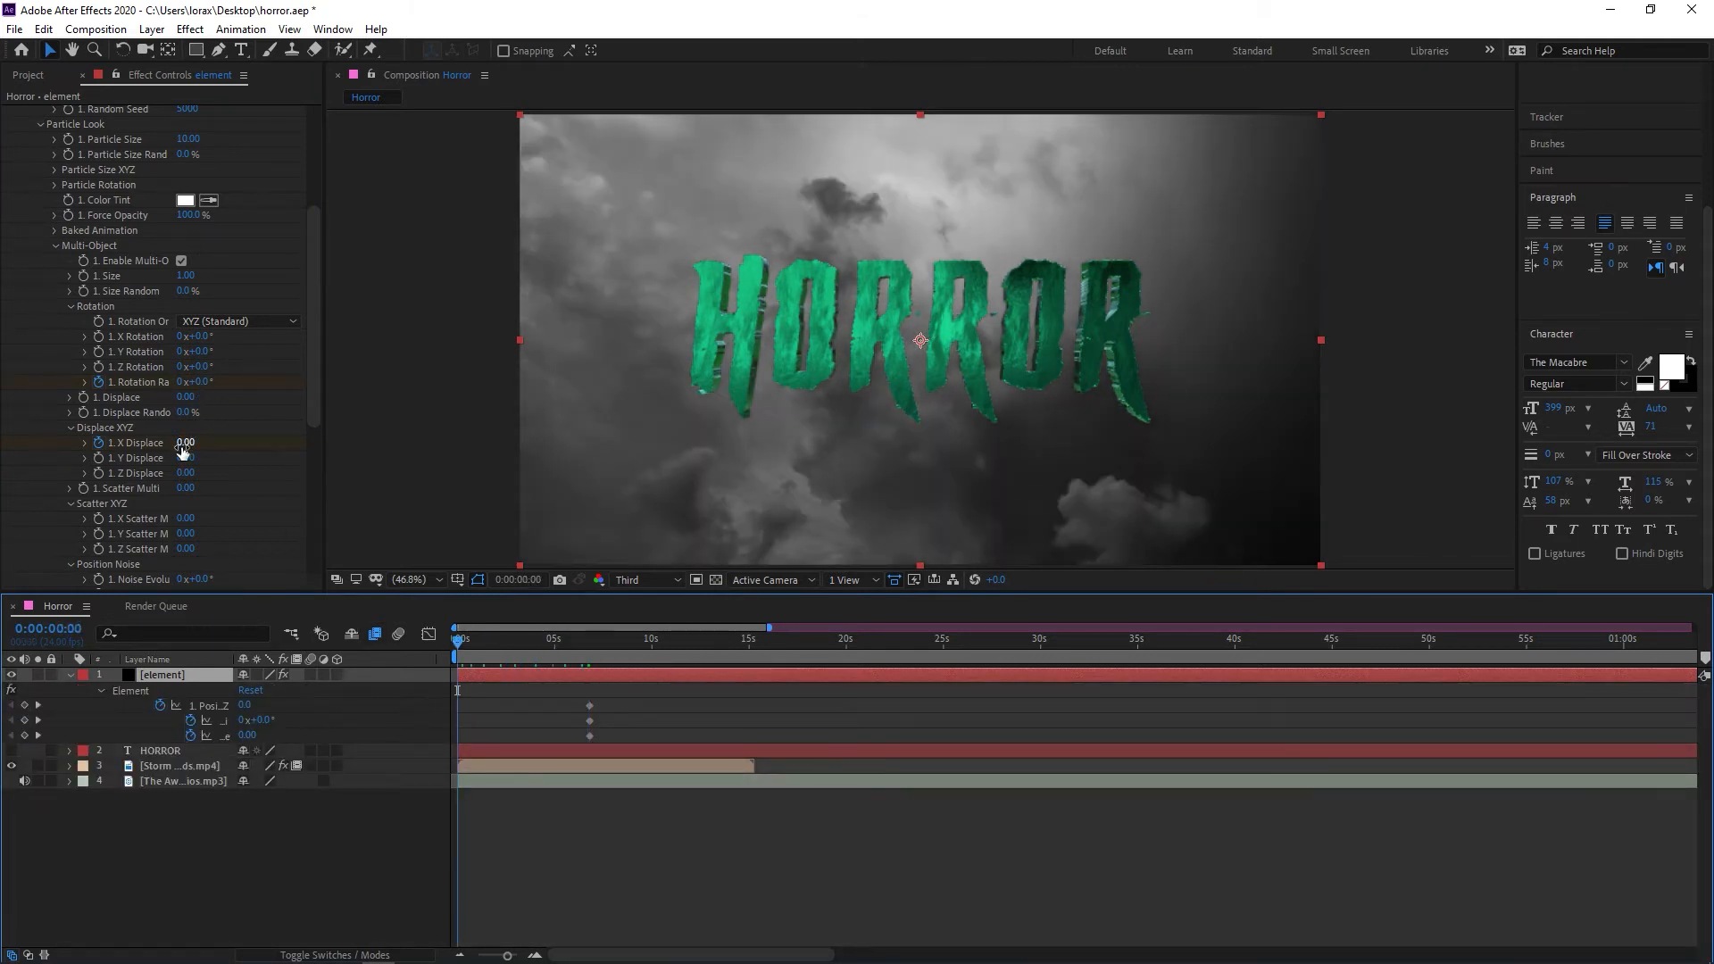
{"action": "left_click_drag", "start_coordinate": [186, 446], "coordinate": [331, 395]}
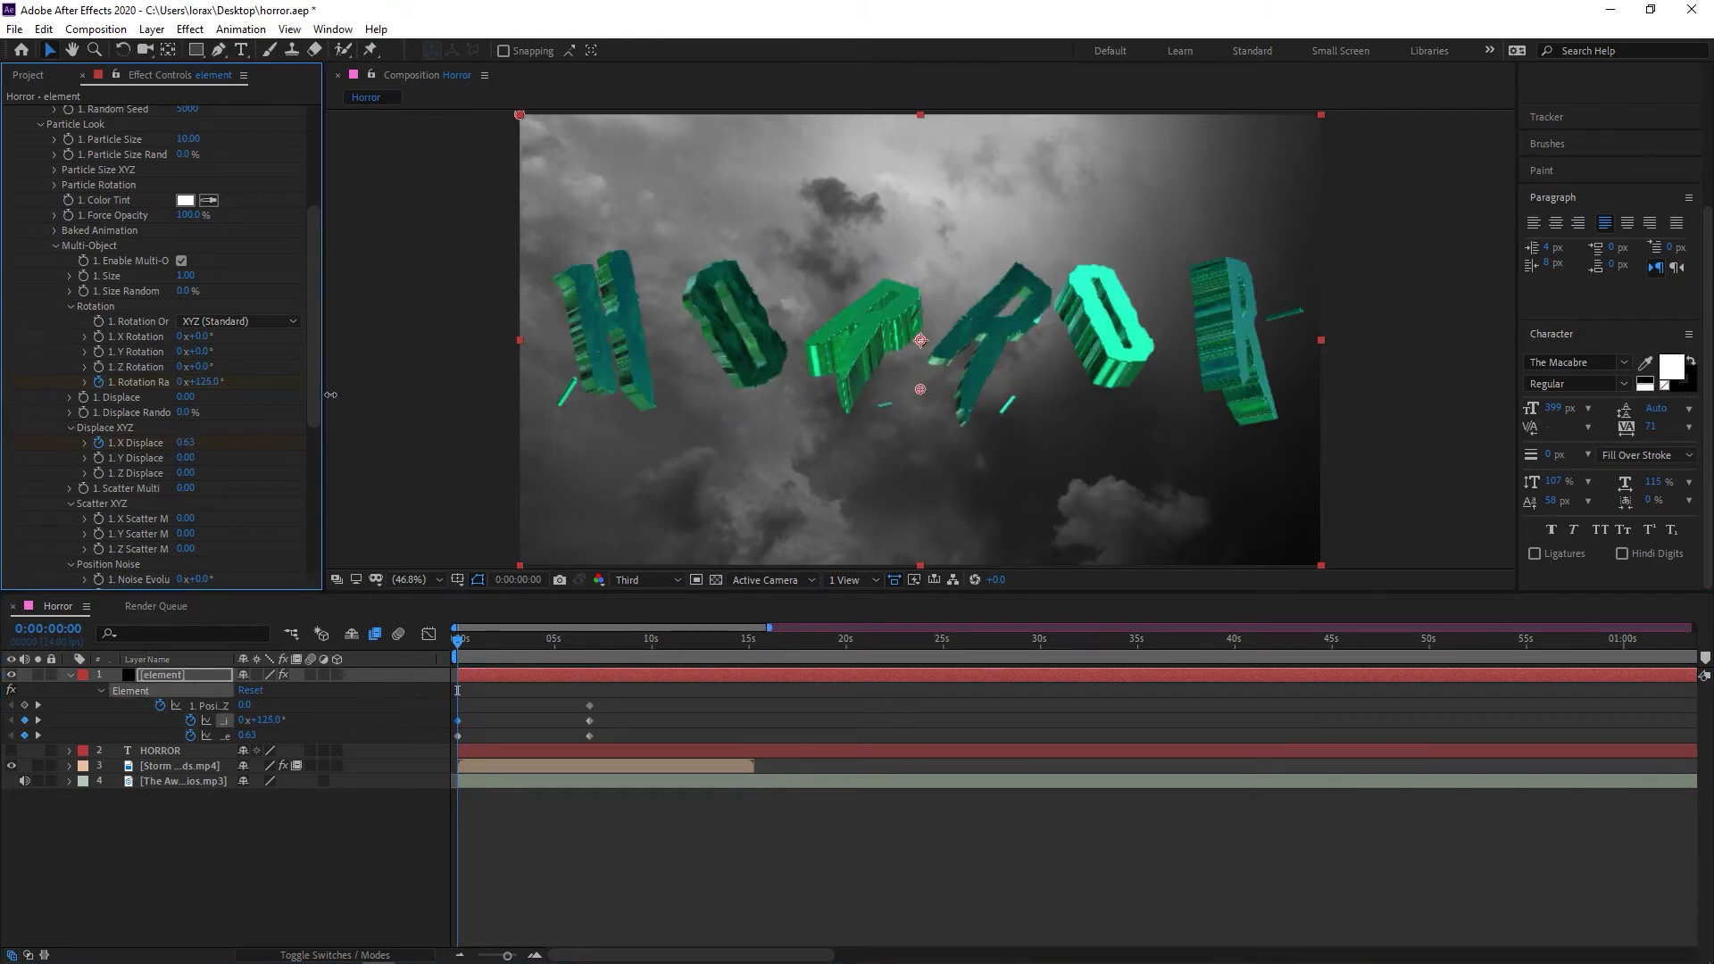
{"action": "scroll", "coordinate": [281, 409], "scroll_direction": "up", "scroll_amount": 5}
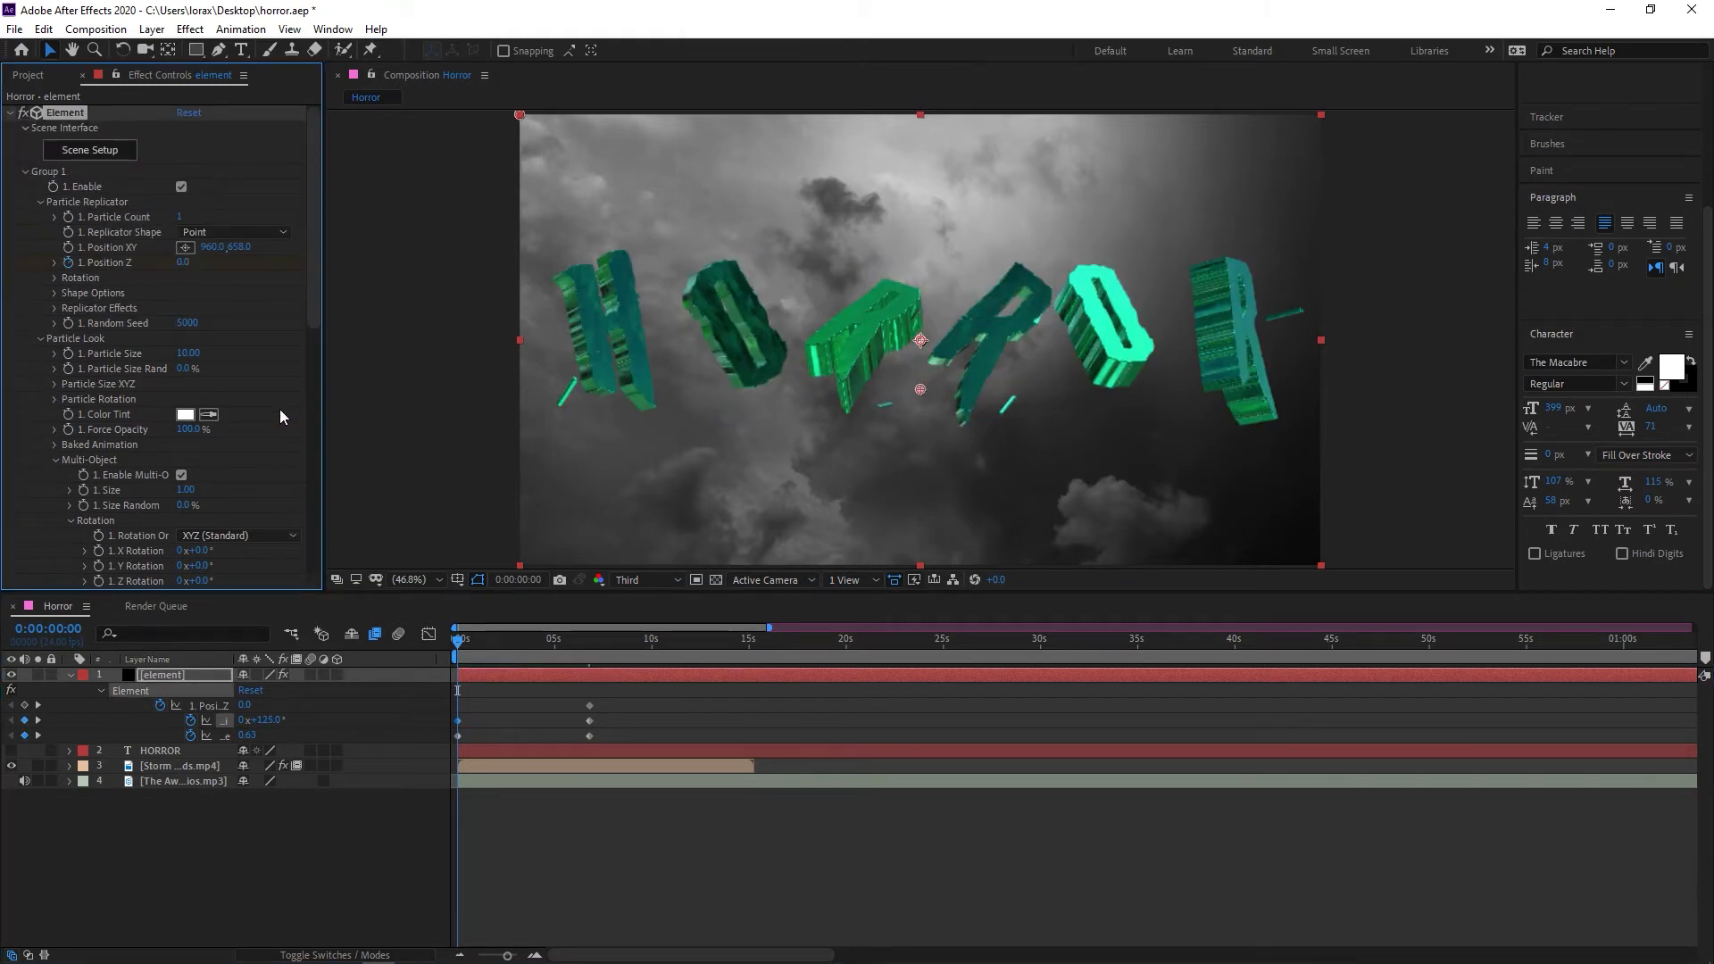
{"action": "left_click_drag", "start_coordinate": [183, 261], "coordinate": [5, 273]}
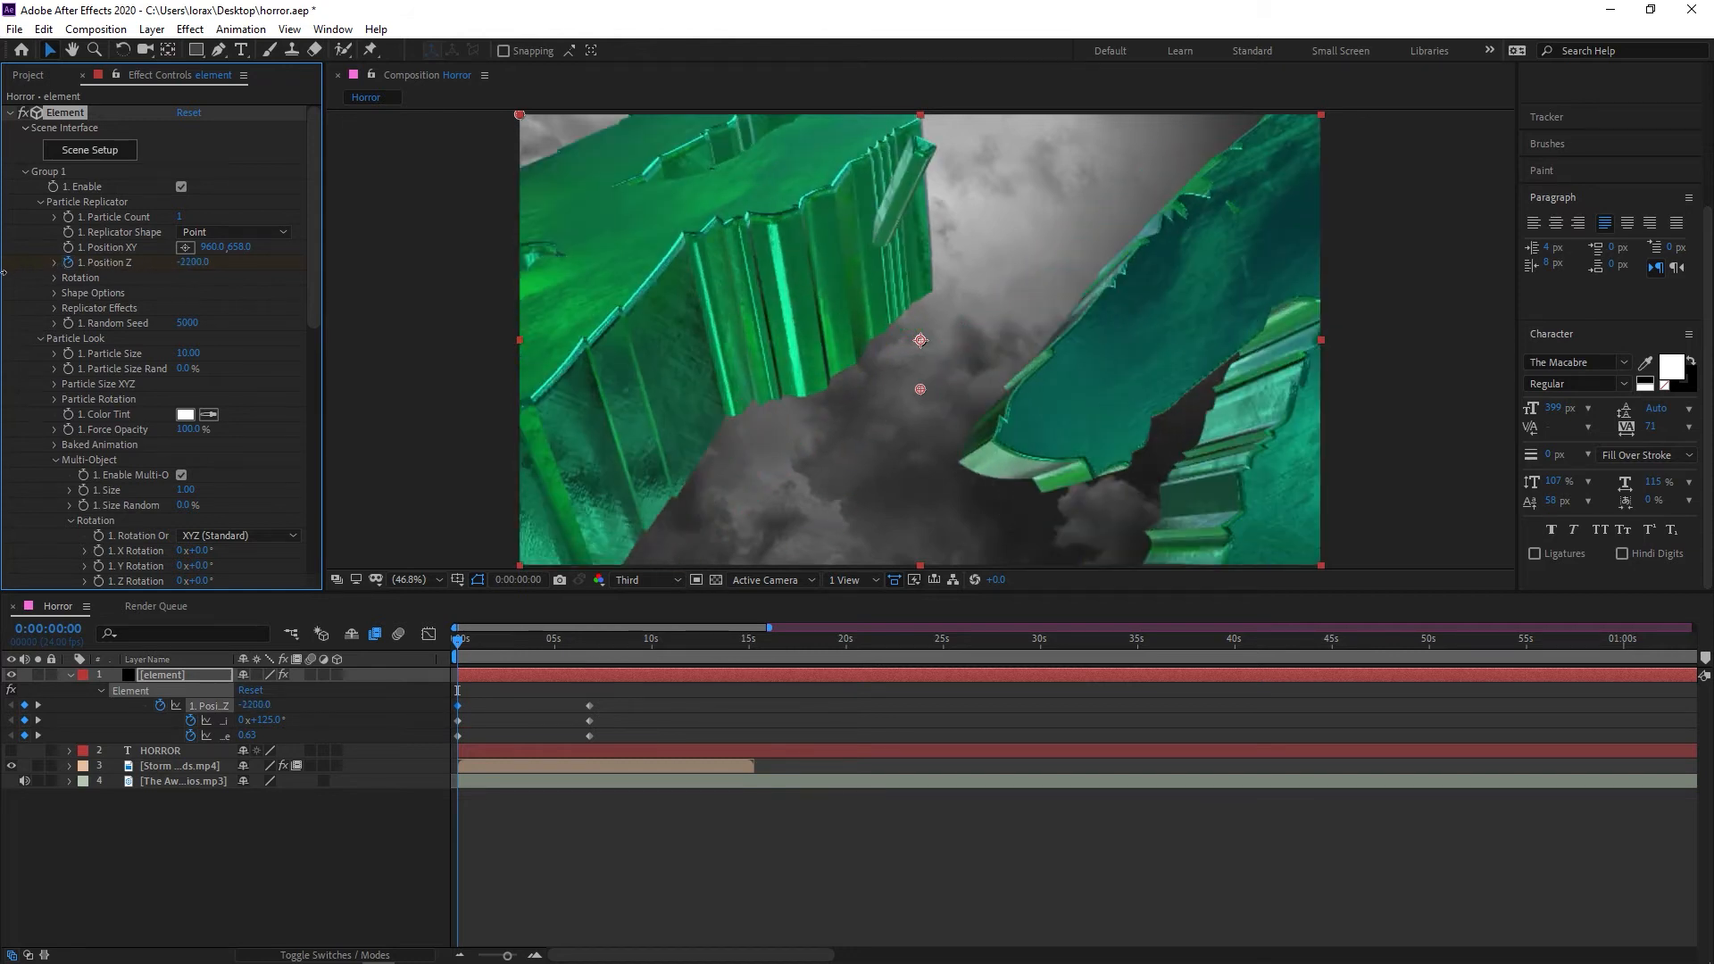
{"action": "left_click_drag", "start_coordinate": [192, 262], "coordinate": [131, 263]}
{"action": "scroll", "coordinate": [291, 430], "scroll_direction": "down", "scroll_amount": 5}
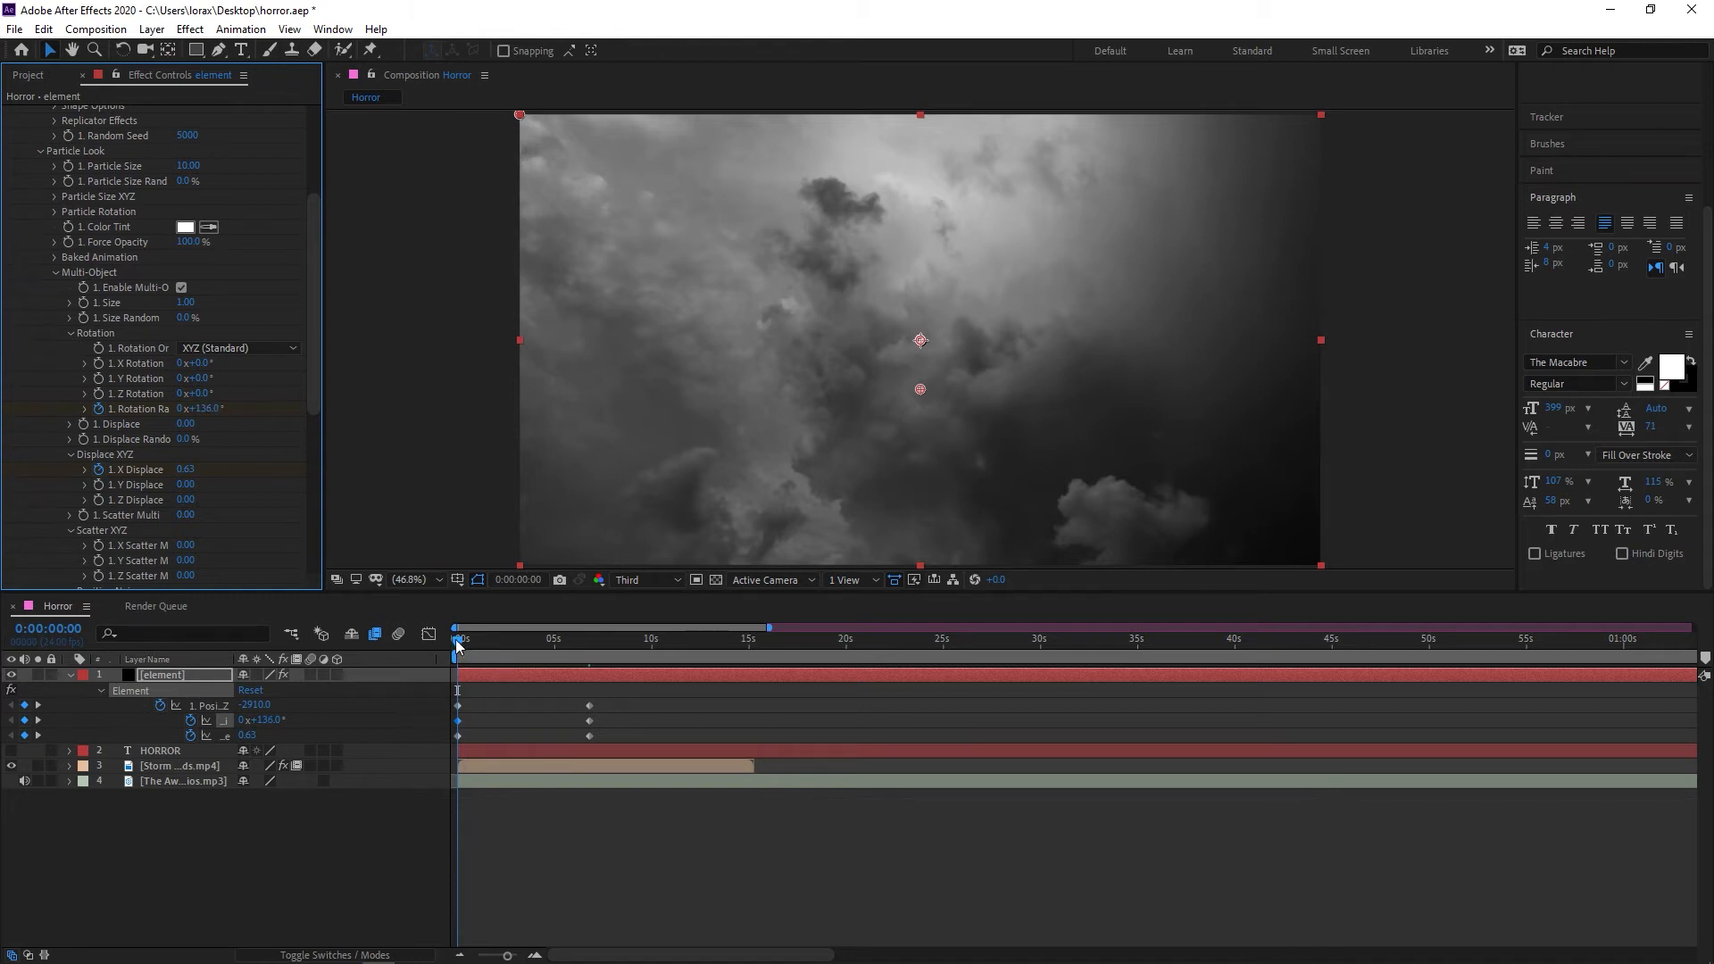
{"action": "mouse_move", "coordinate": [457, 646]}
{"action": "left_mouse_down"}
{"action": "mouse_move", "coordinate": [618, 641]}
{"action": "mouse_move", "coordinate": [455, 636]}
{"action": "left_mouse_up"}
{"action": "key", "text": "space"}
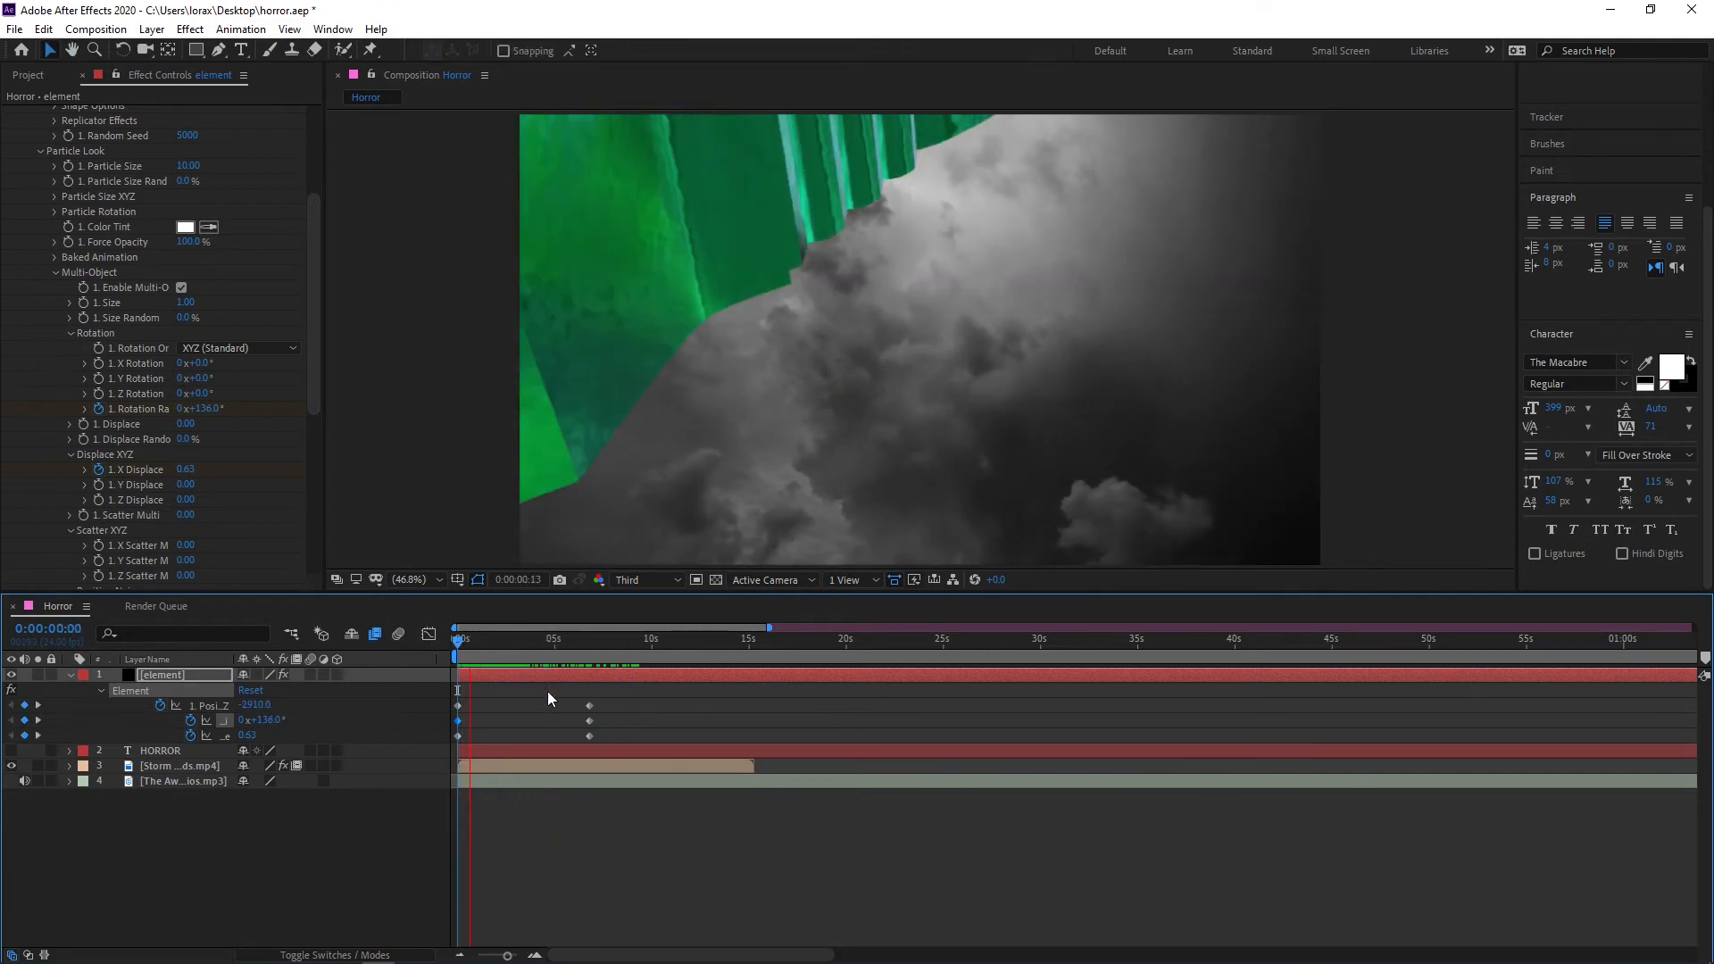
Apply Easy Ease to all the element layer's keyframes and preview the animation from the start
{"action": "left_click_drag", "start_coordinate": [641, 689], "coordinate": [418, 745]}
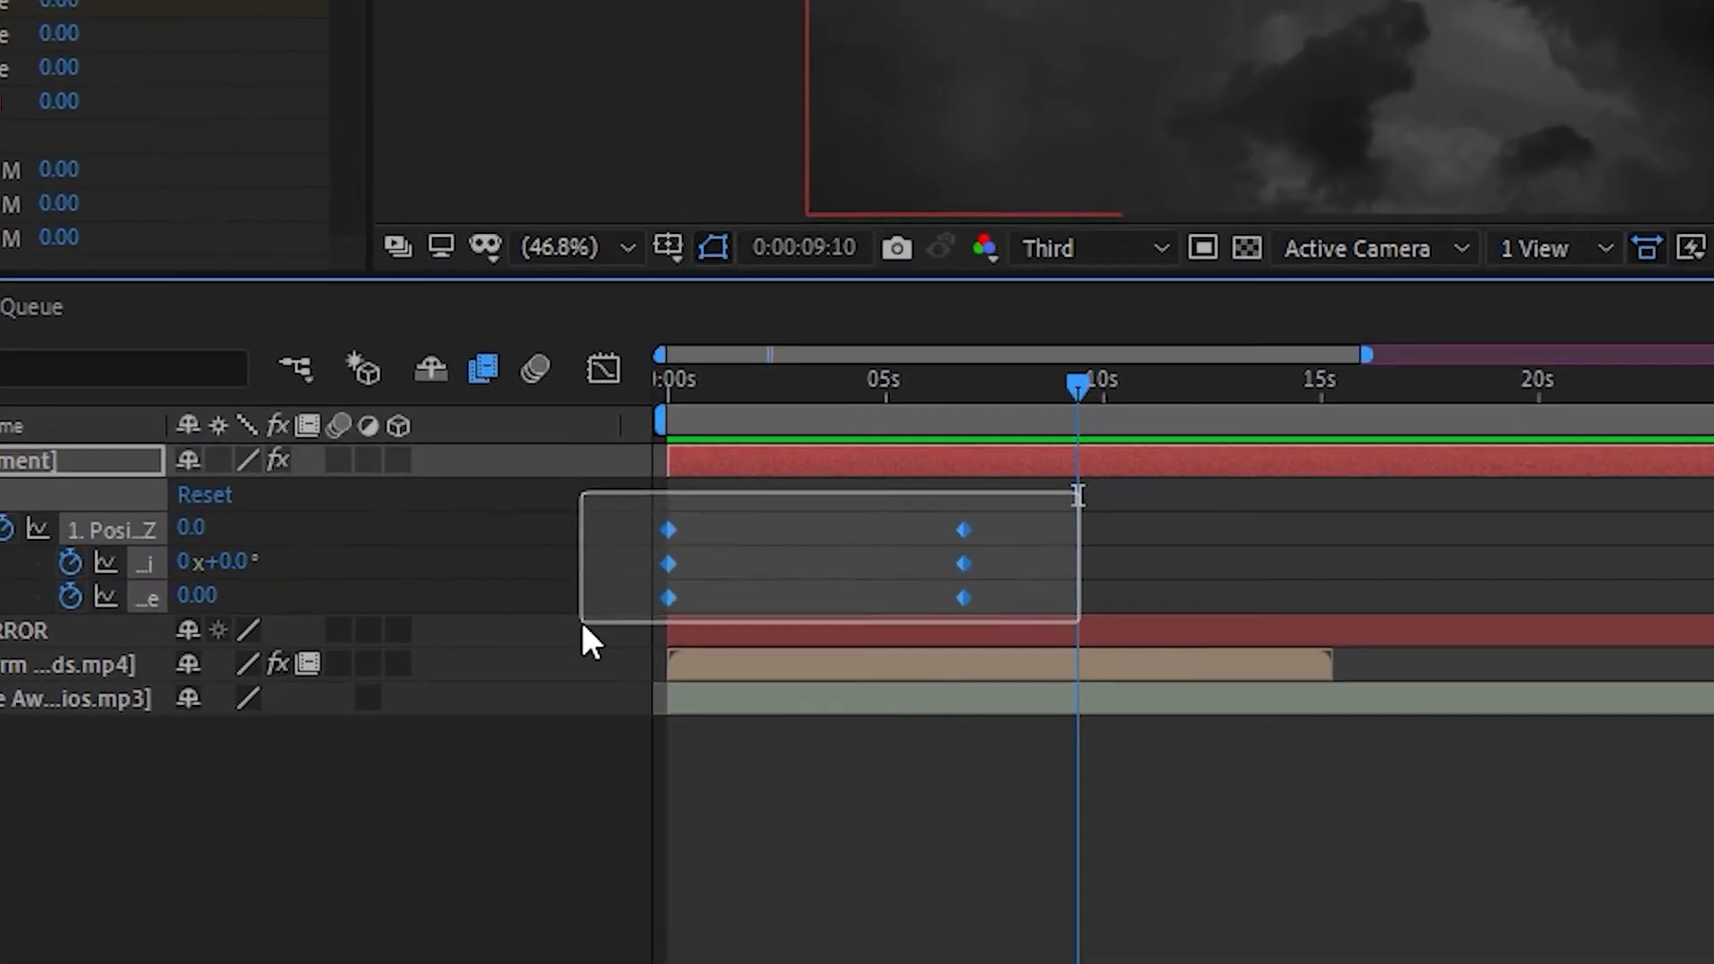
{"action": "left_click_drag", "start_coordinate": [582, 624], "coordinate": [637, 622]}
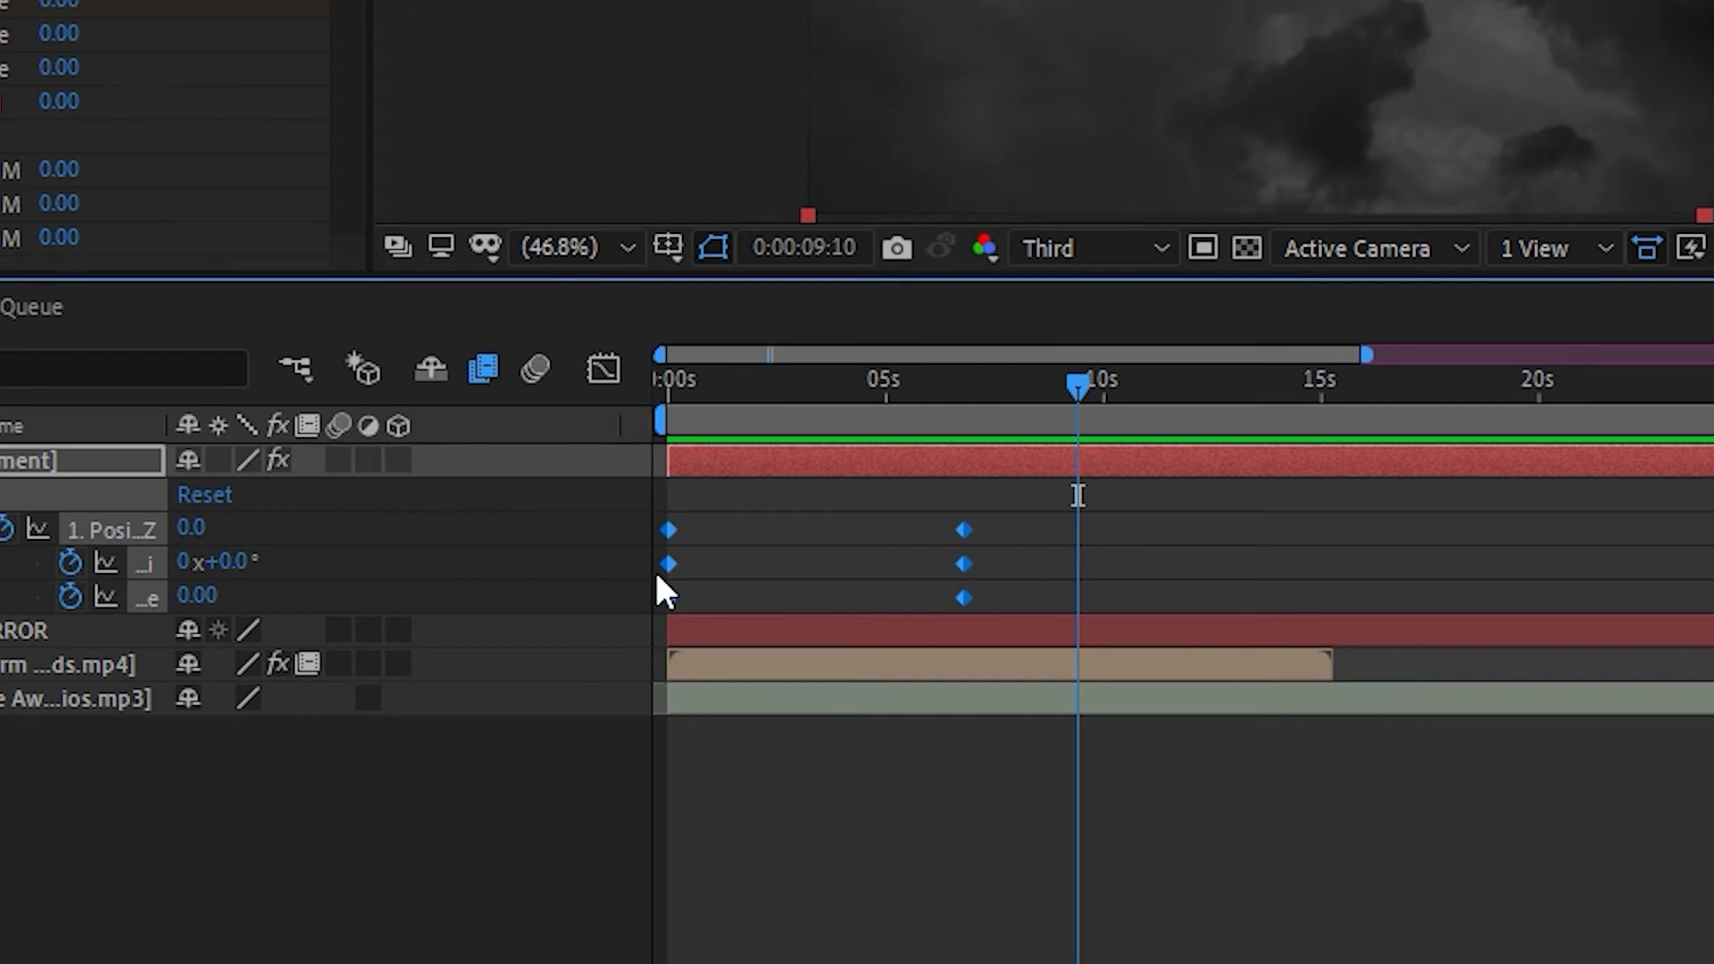
{"action": "key", "text": "F9"}
{"action": "left_click_drag", "start_coordinate": [825, 384], "coordinate": [616, 402]}
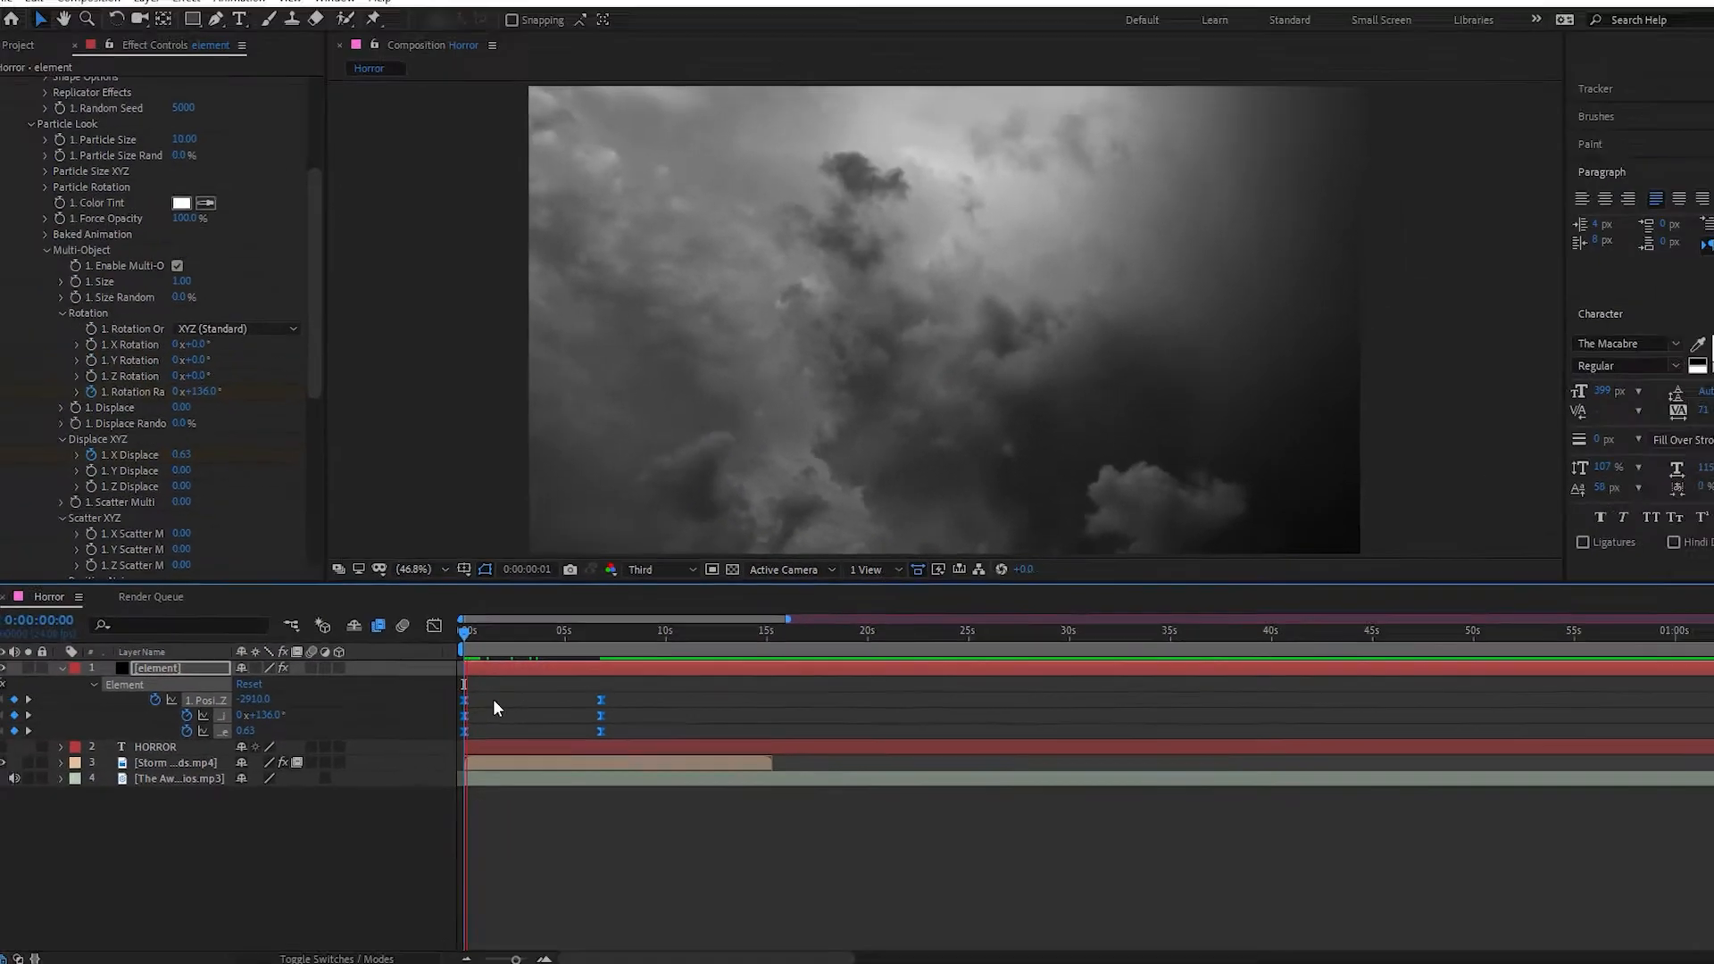
{"action": "key", "text": "space"}
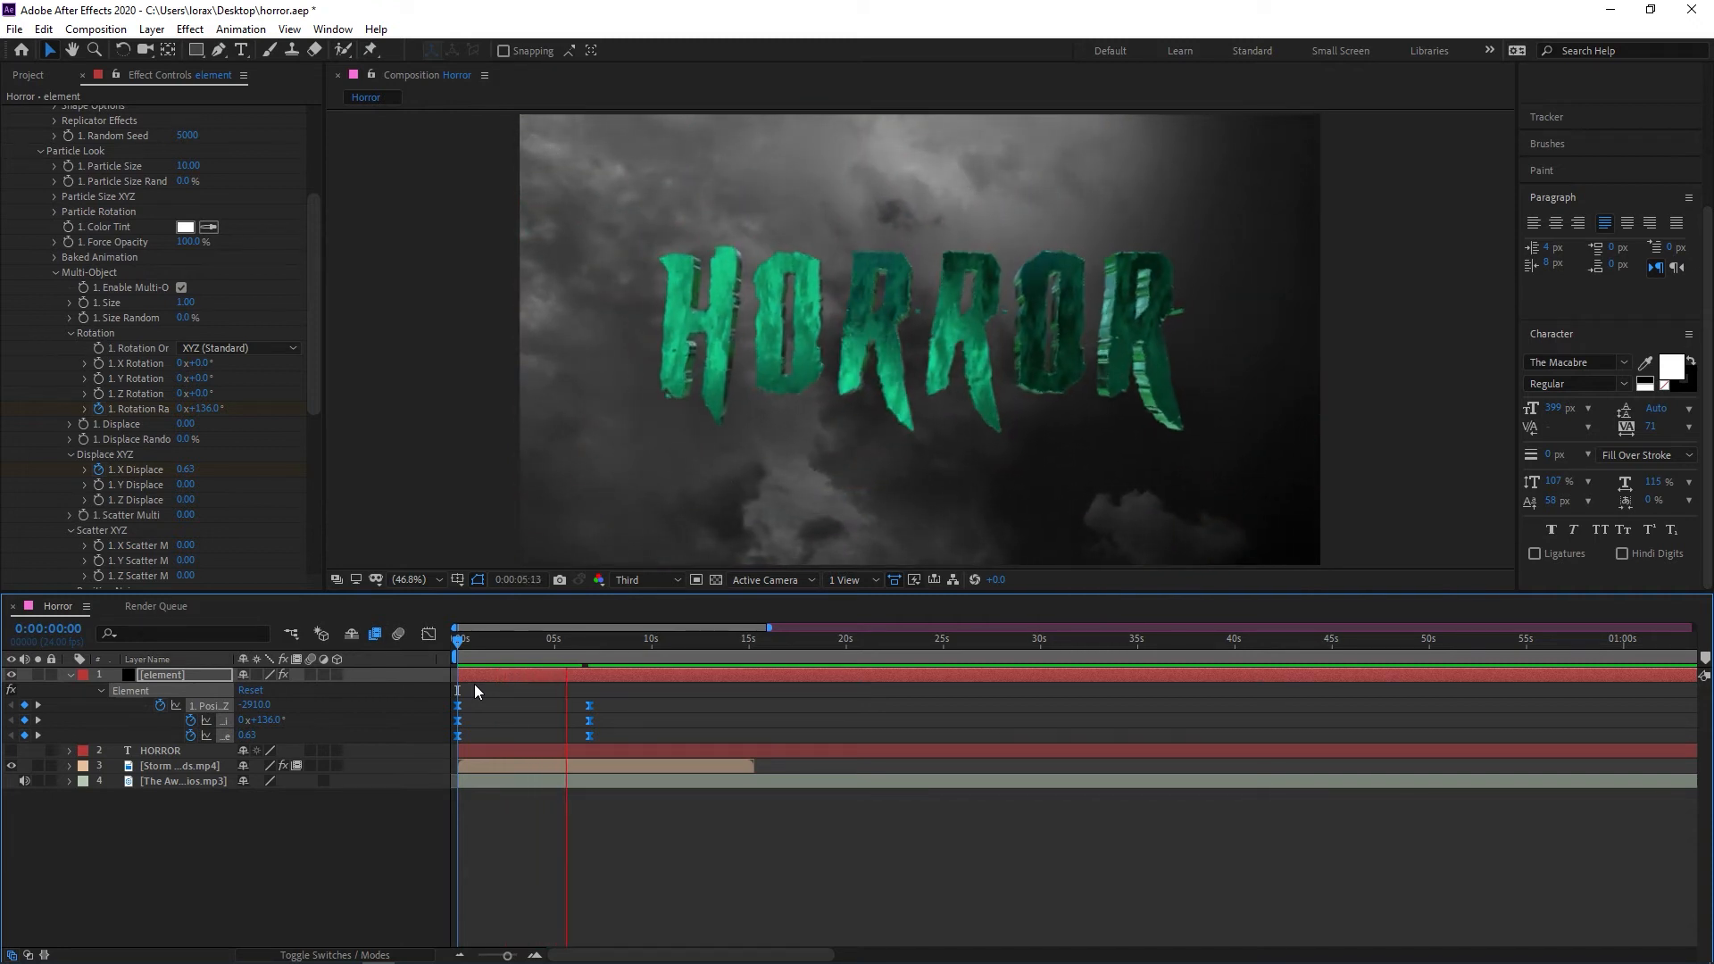
Reshape the curve of the Position Z keyframes in the Graph Editor for a longer ease into the final keyframe
{"action": "left_click_drag", "start_coordinate": [627, 706], "coordinate": [489, 701]}
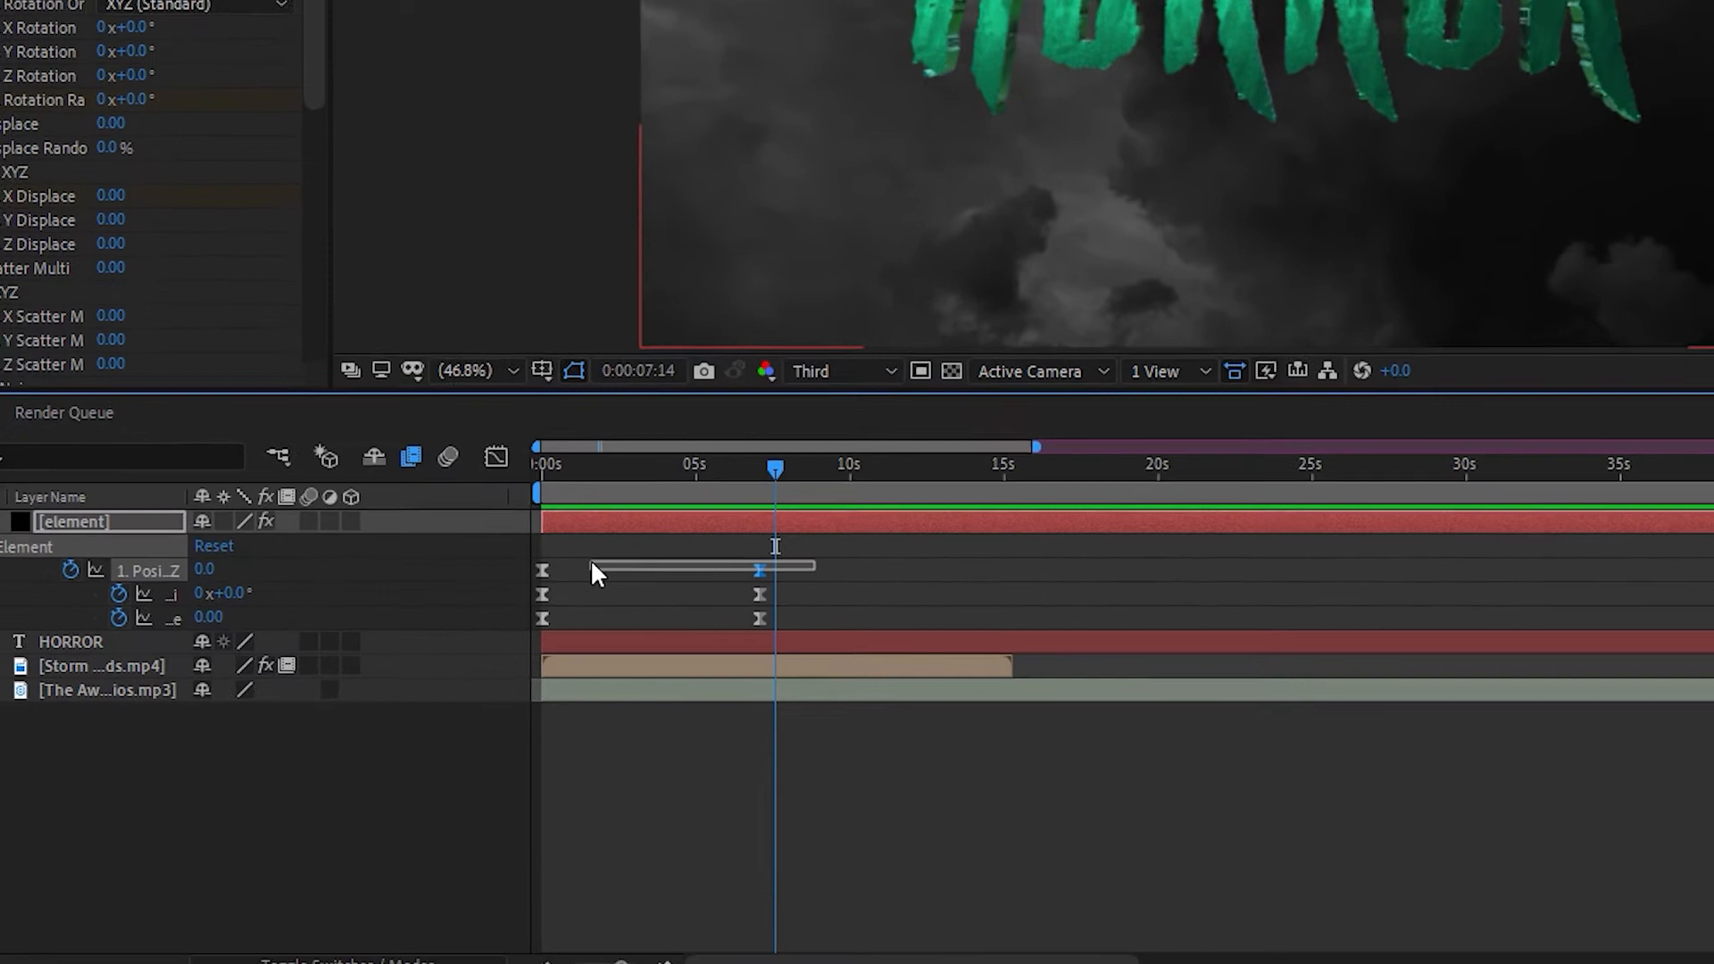
{"action": "left_click_drag", "start_coordinate": [597, 572], "coordinate": [536, 569]}
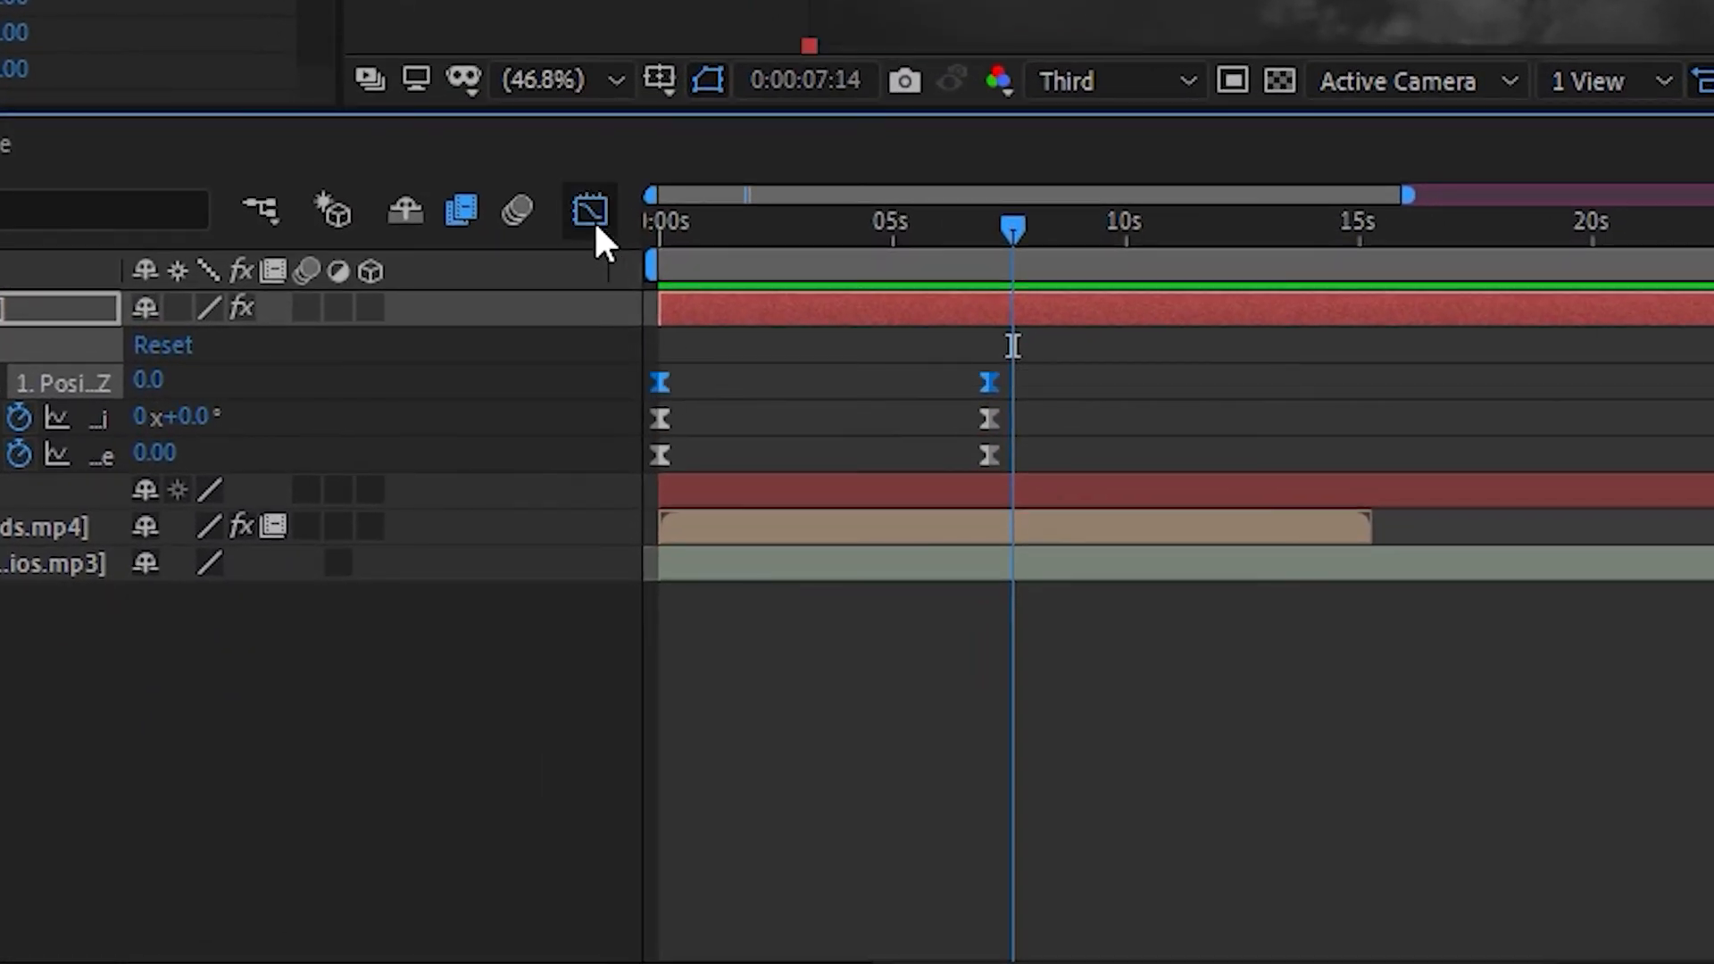
{"action": "left_click", "coordinate": [591, 214]}
{"action": "left_click_drag", "start_coordinate": [642, 859], "coordinate": [667, 855]}
{"action": "left_click_drag", "start_coordinate": [934, 852], "coordinate": [822, 854]}
{"action": "left_click", "coordinate": [590, 209]}
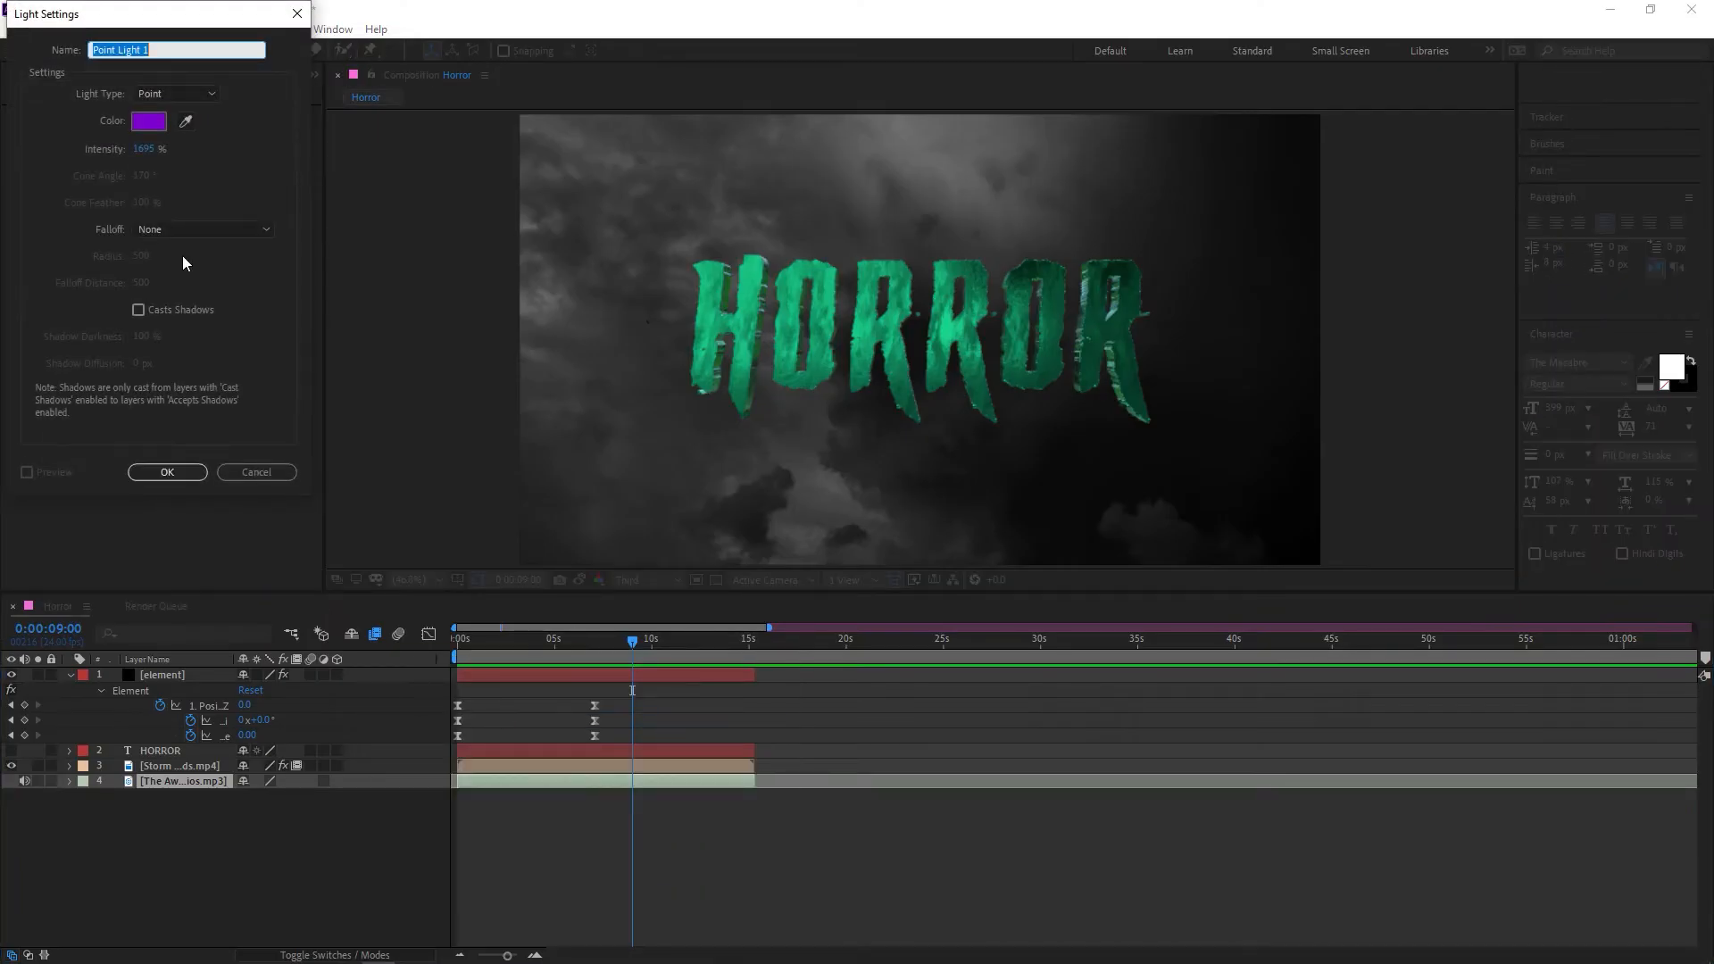
Create a Point light with 1695% intensity, no falloff and no shadows, and move it horizontally to the middle of the HORROR title
{"action": "left_click", "coordinate": [148, 123]}
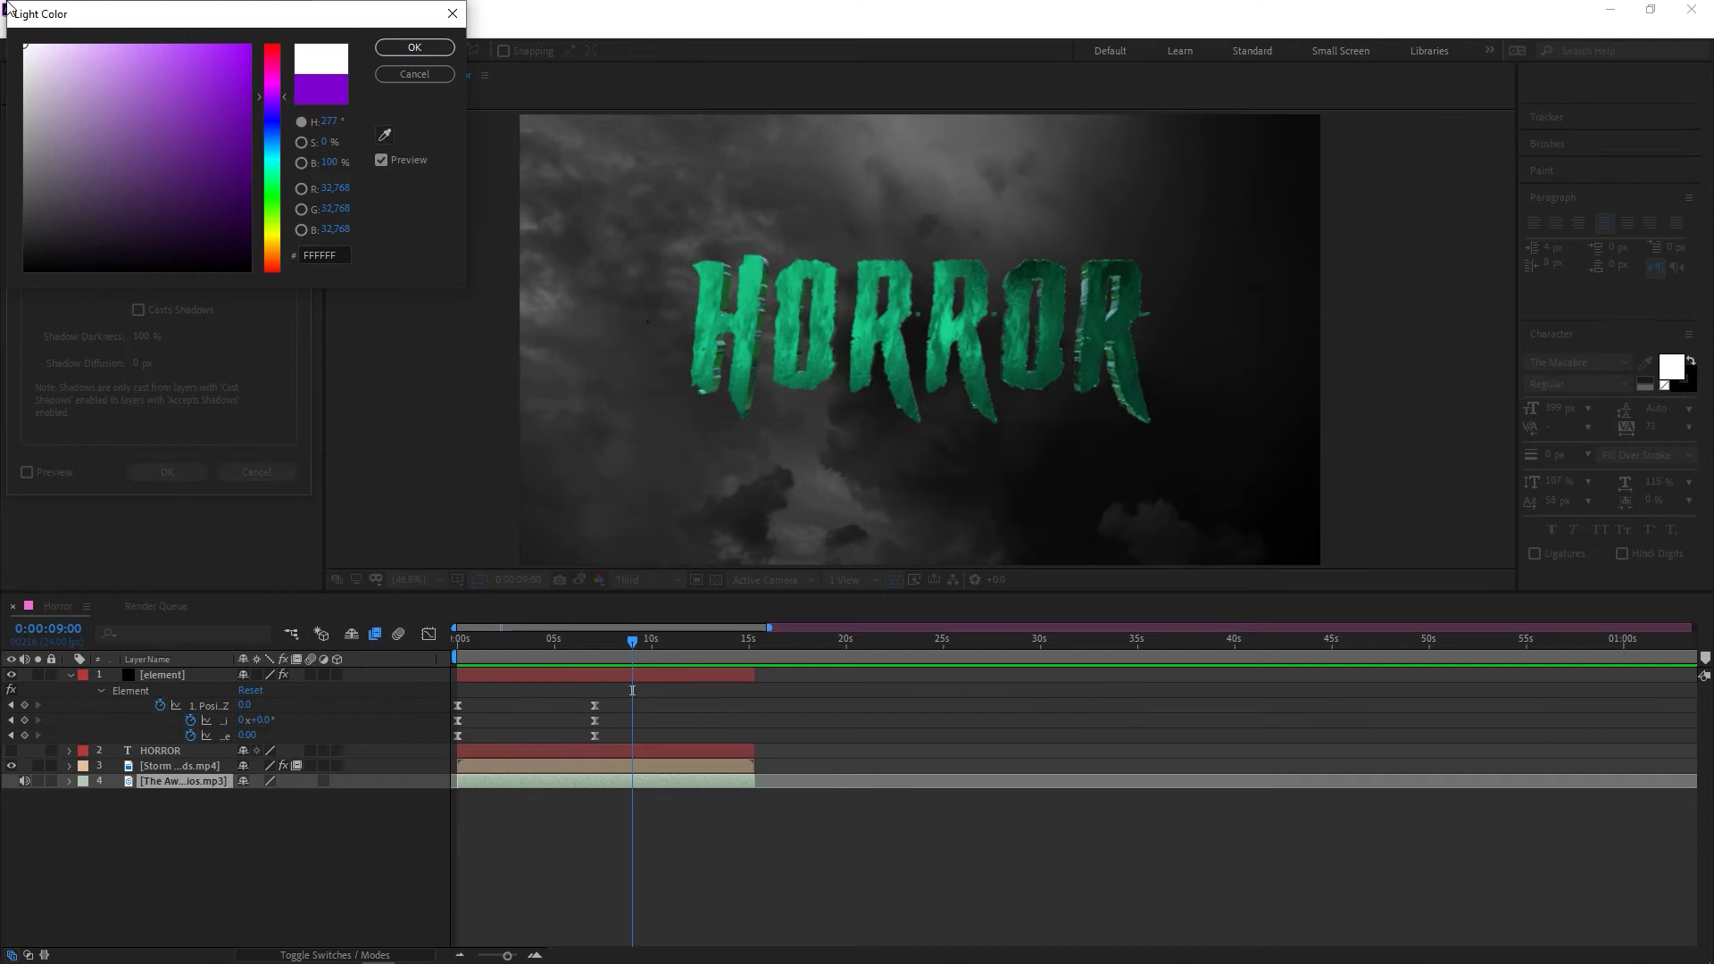
{"action": "left_click", "coordinate": [160, 471]}
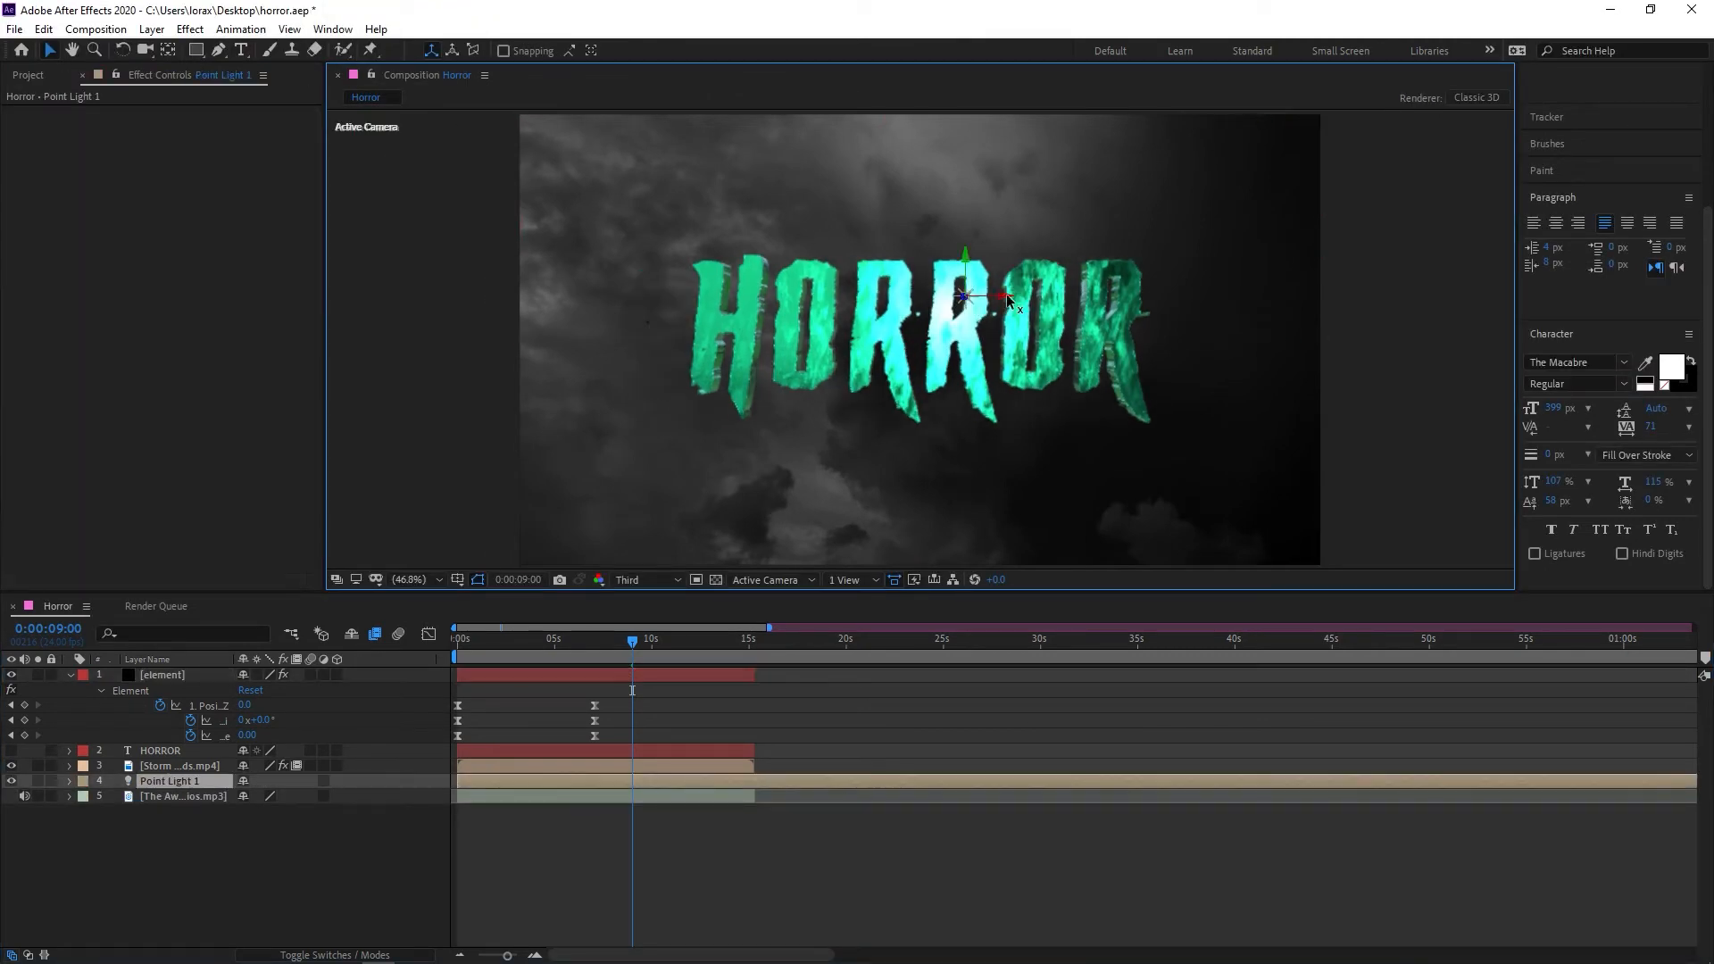
{"action": "left_click", "coordinate": [920, 300]}
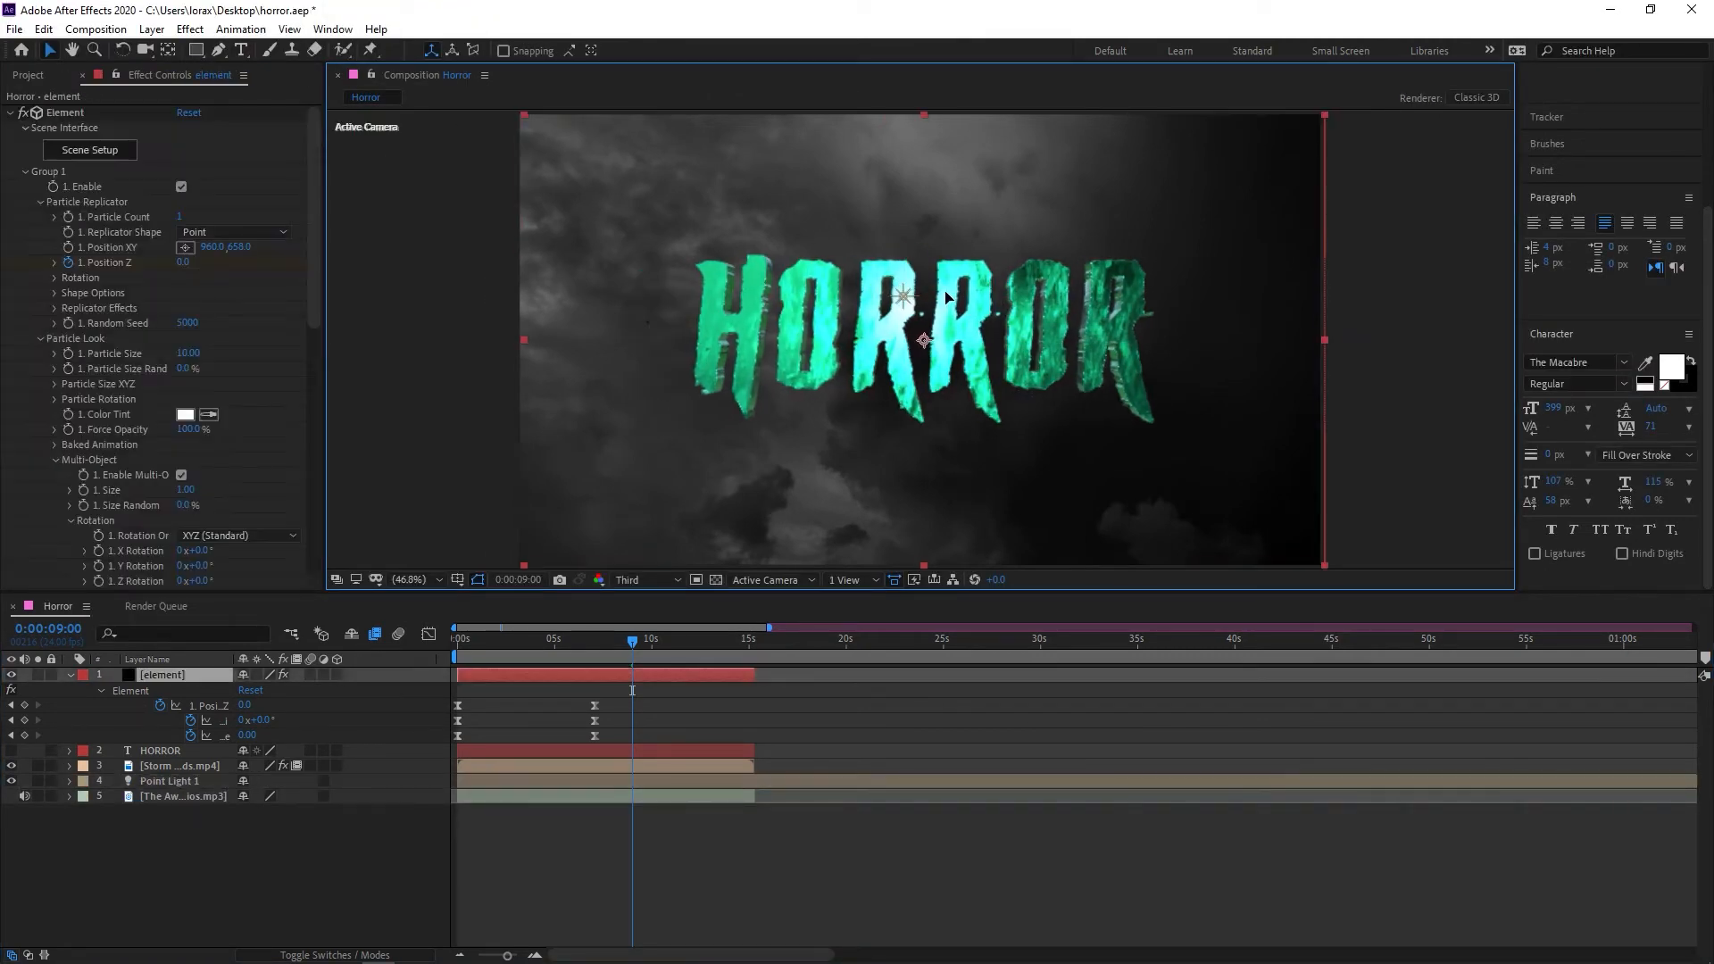
{"action": "left_click_drag", "start_coordinate": [903, 296], "coordinate": [910, 297]}
Move the point light behind the HORROR letters using the Top view, and return to the Active Camera view
{"action": "left_click", "coordinate": [854, 580]}
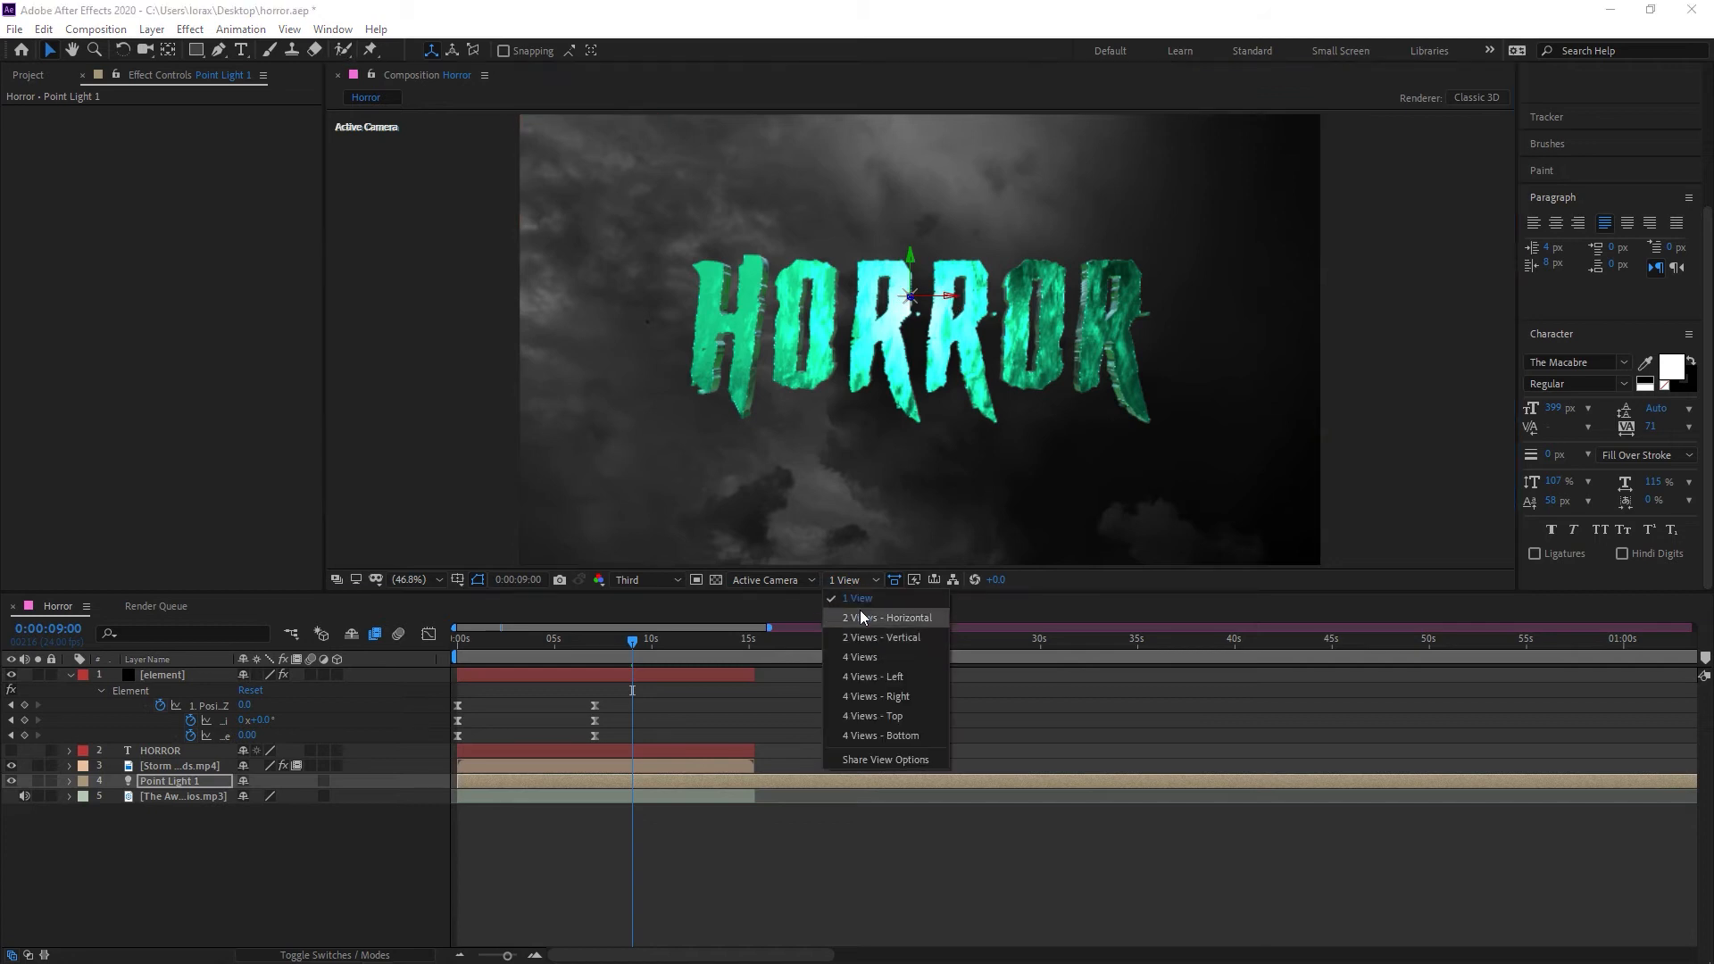
{"action": "left_click", "coordinate": [806, 582]}
{"action": "left_click", "coordinate": [774, 656]}
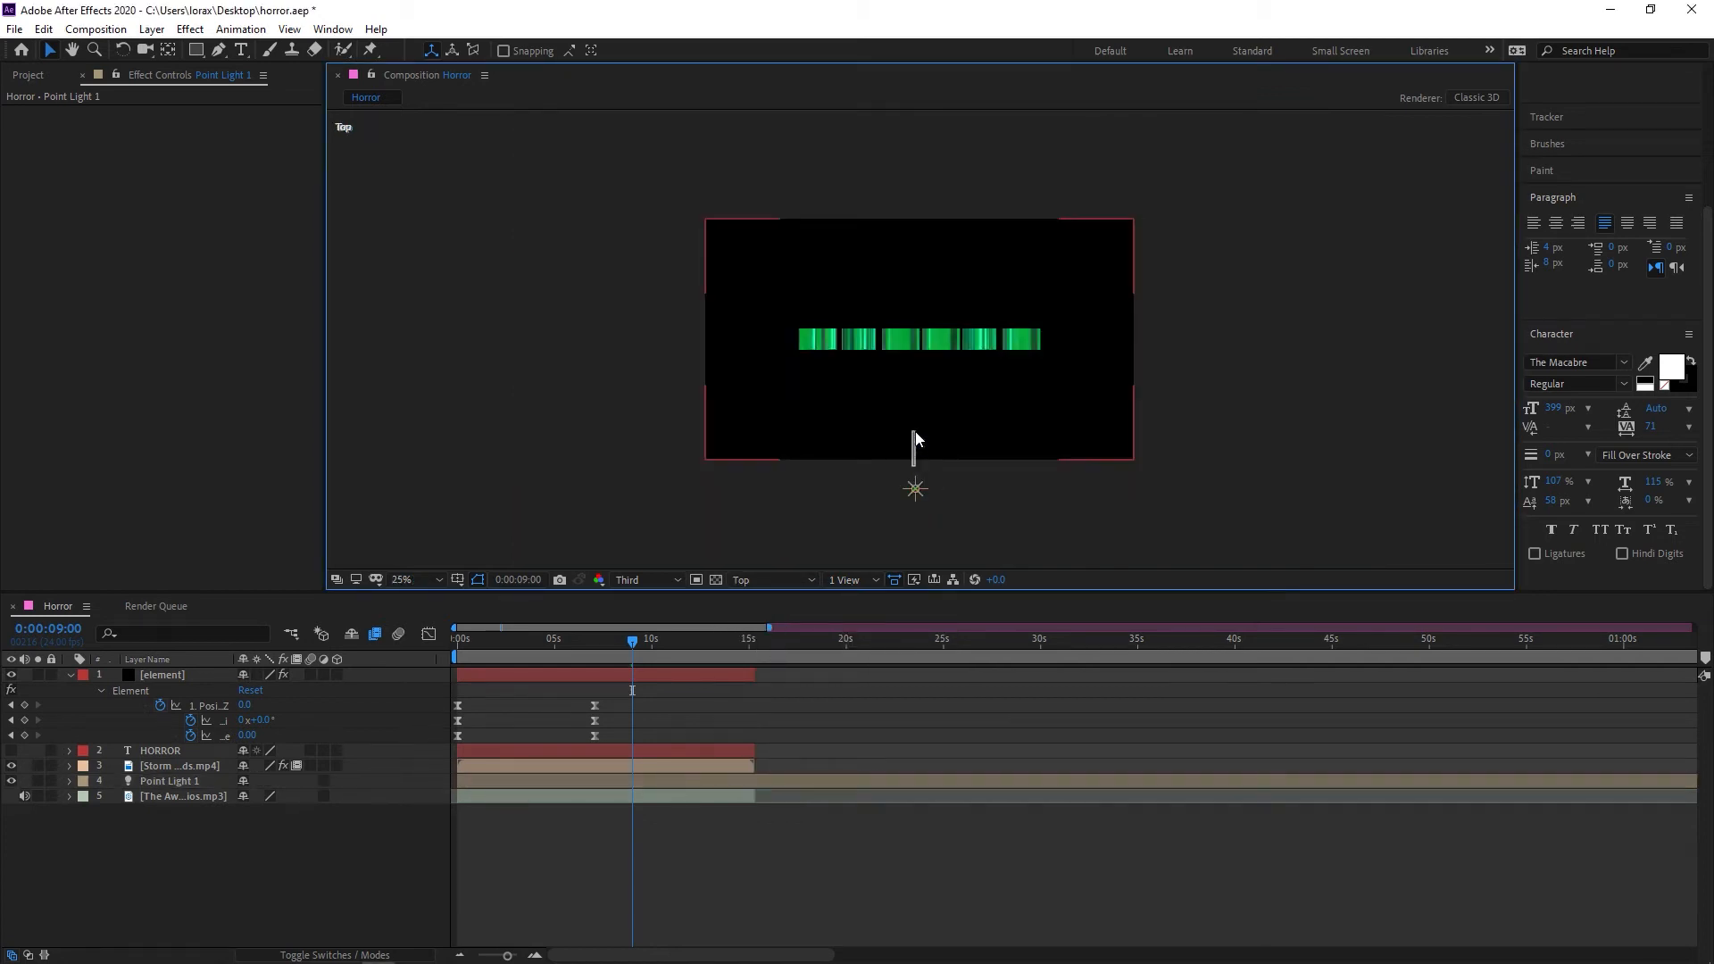
{"action": "left_click", "coordinate": [918, 473]}
{"action": "left_click", "coordinate": [754, 580]}
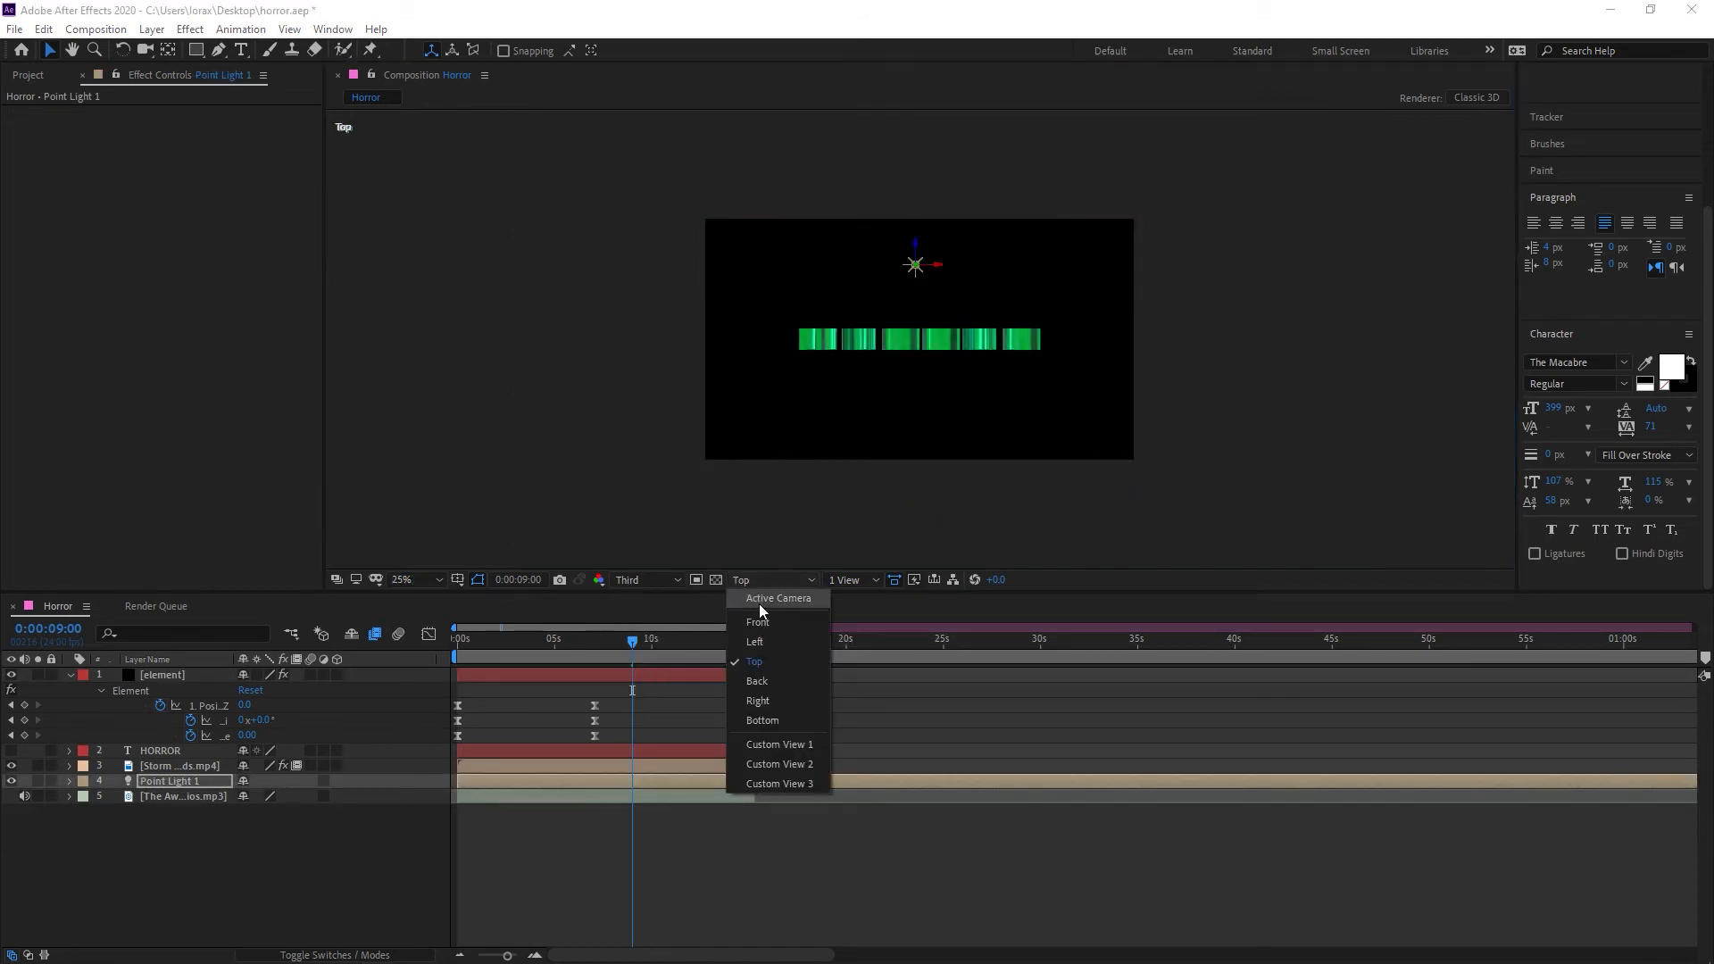
{"action": "left_click", "coordinate": [759, 600]}
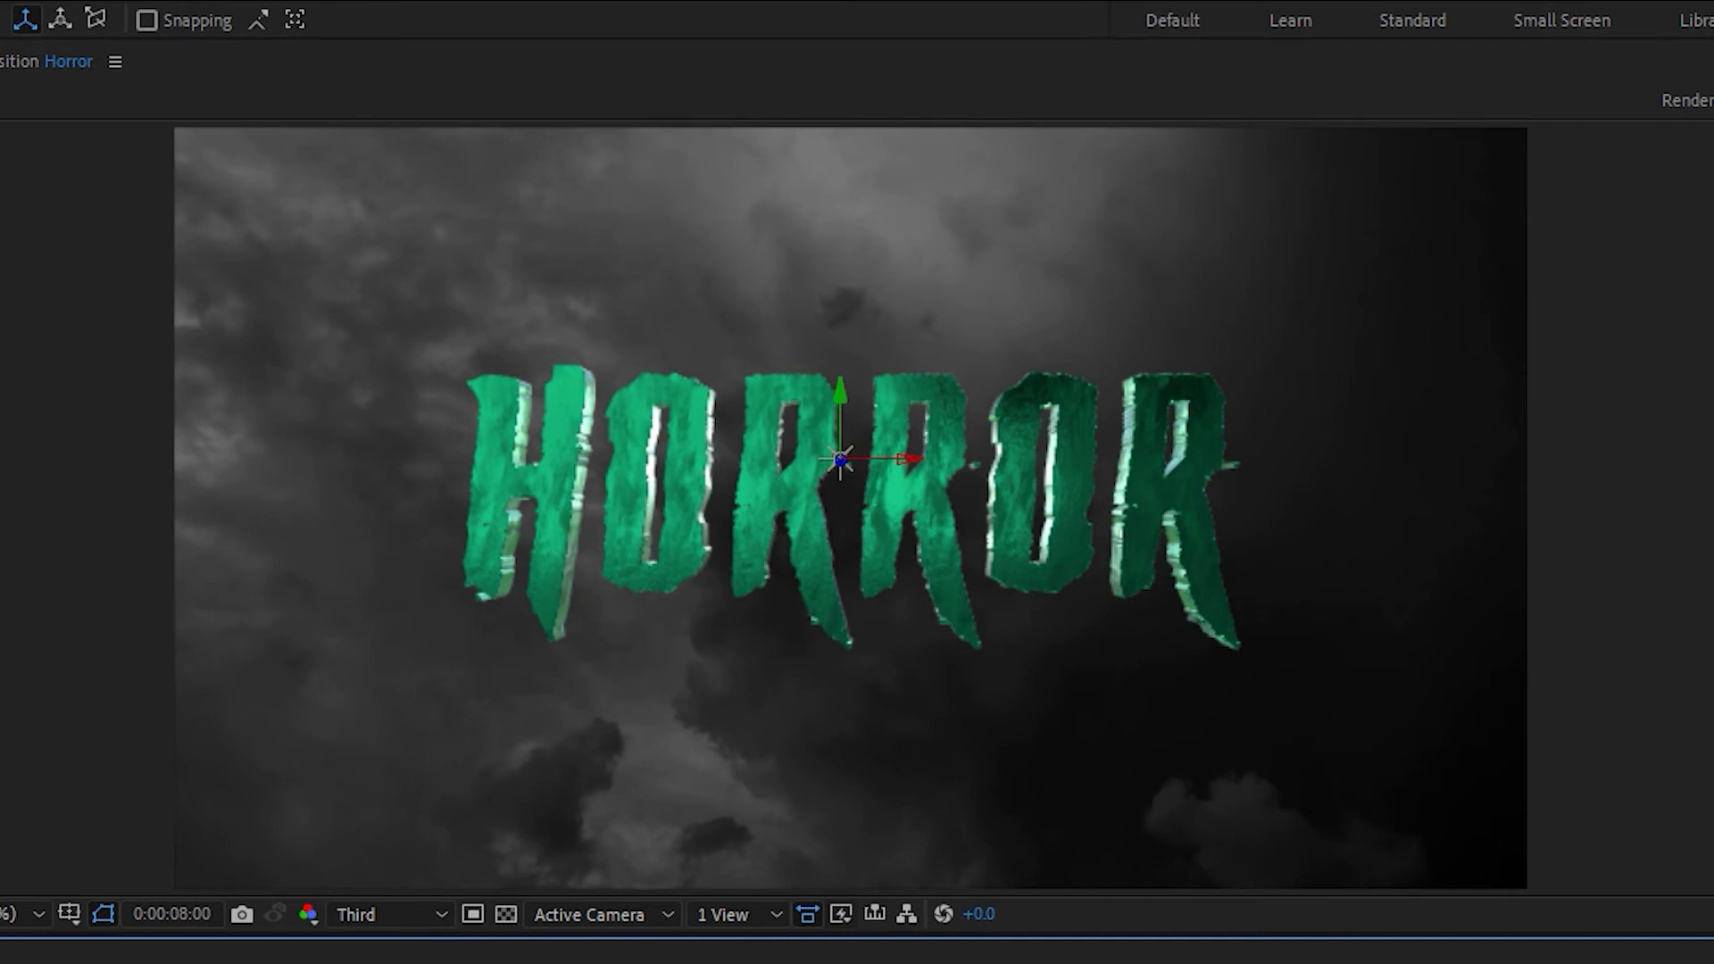
Apply CC Scale Wipe to the element layer with Direction 1x+180° and Center 947.2, 580.6, and animate its Stretch to form drips
{"action": "key", "text": "space"}
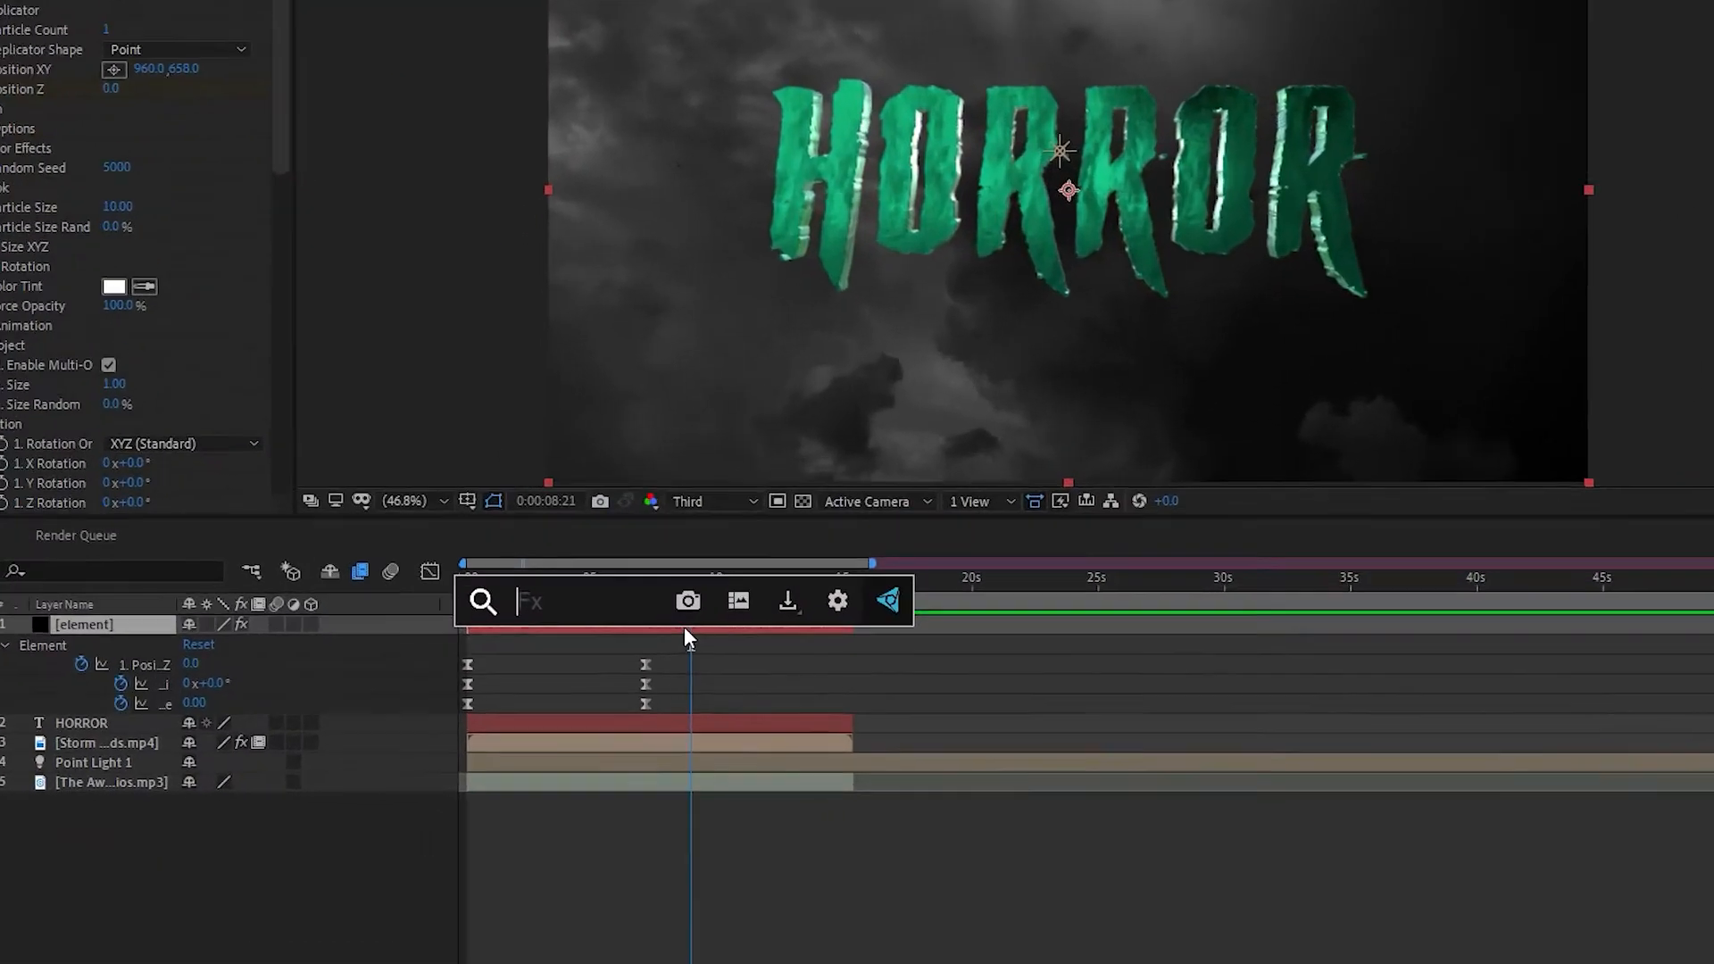
{"action": "type", "text": "cc sc"}
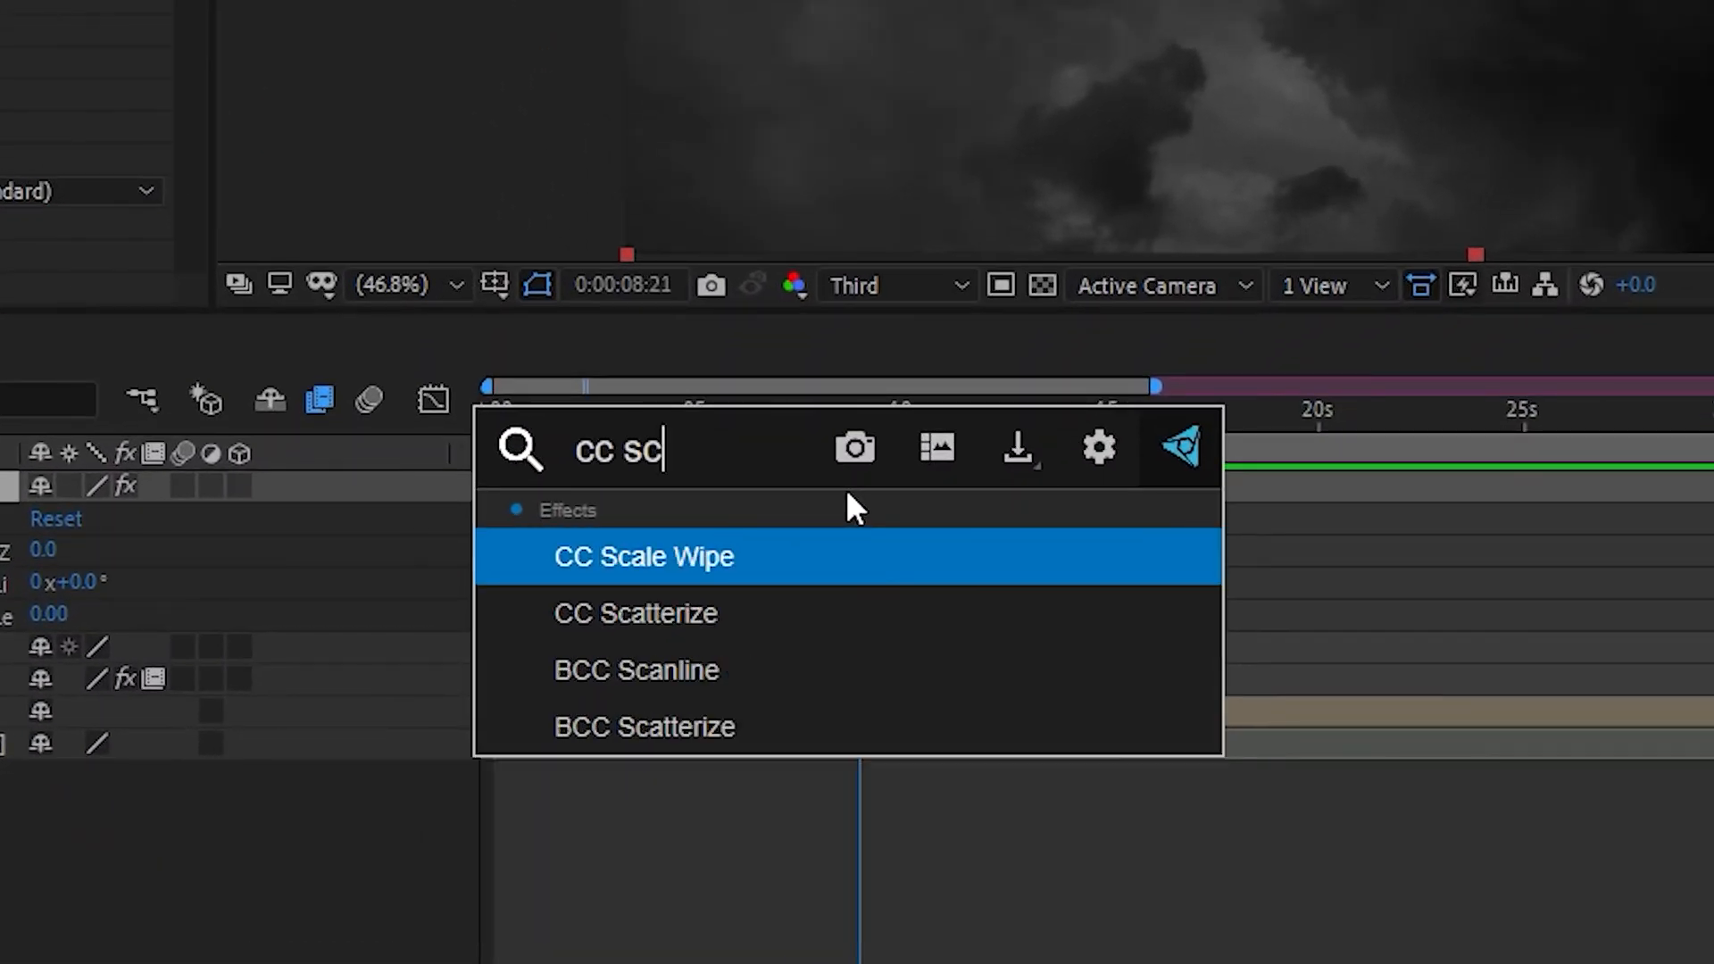
{"action": "left_click", "coordinate": [701, 554]}
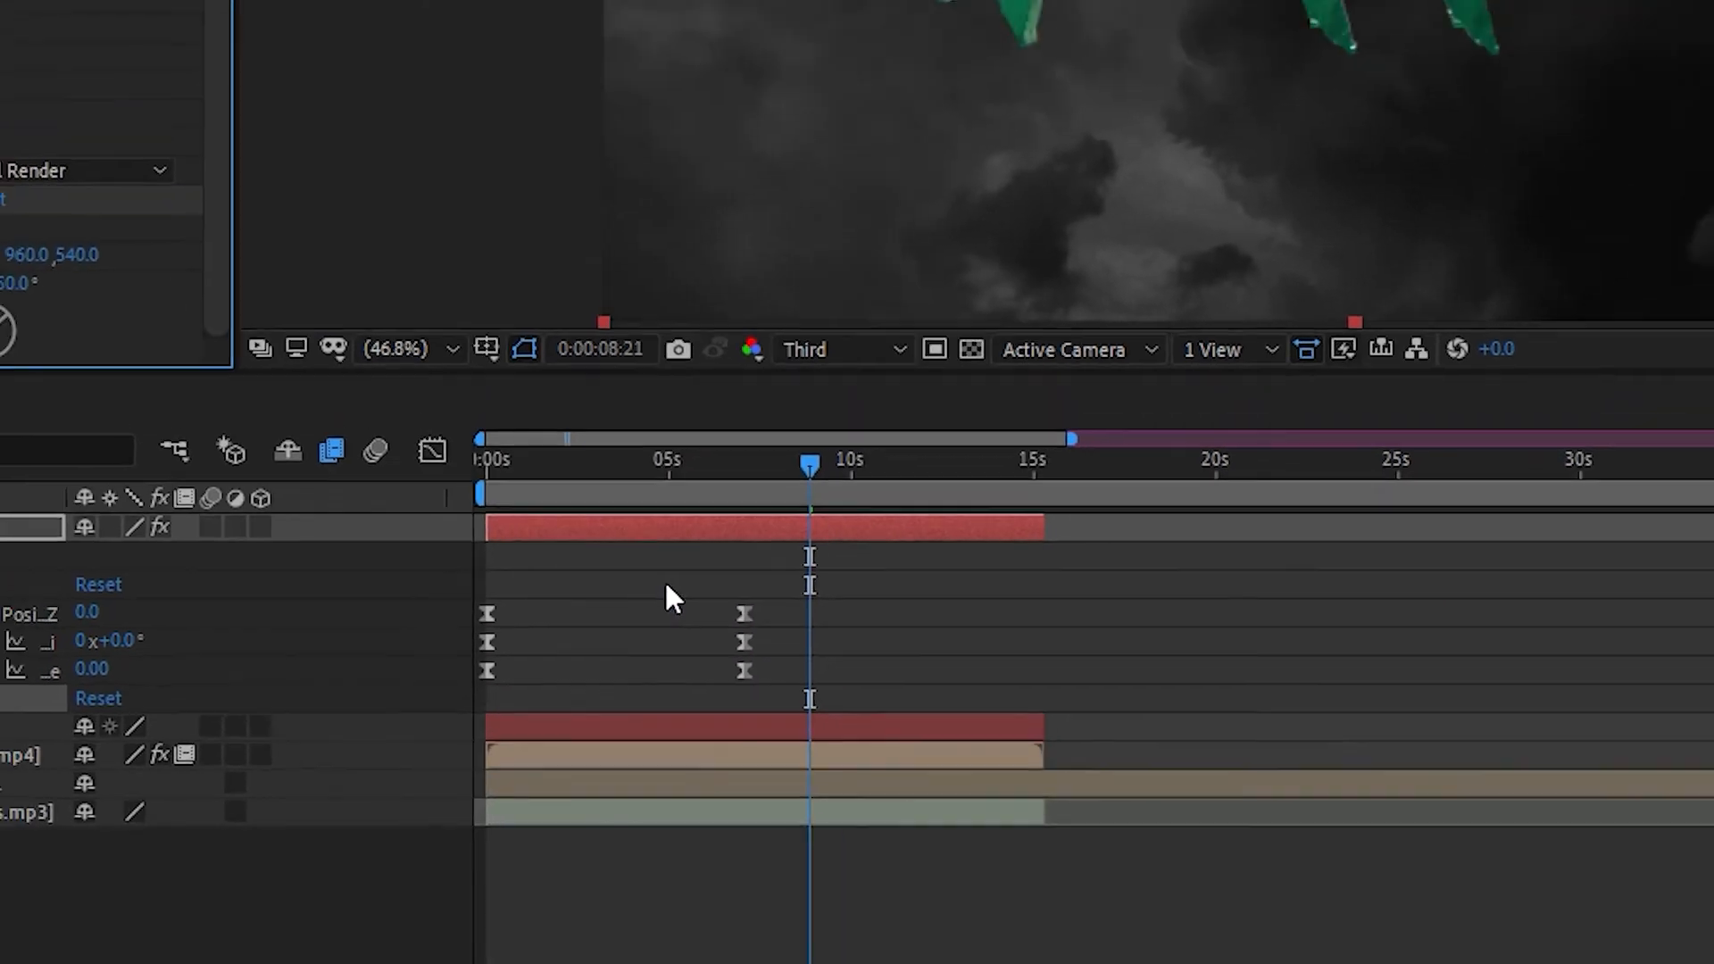
{"action": "left_click_drag", "start_coordinate": [134, 500], "coordinate": [109, 474]}
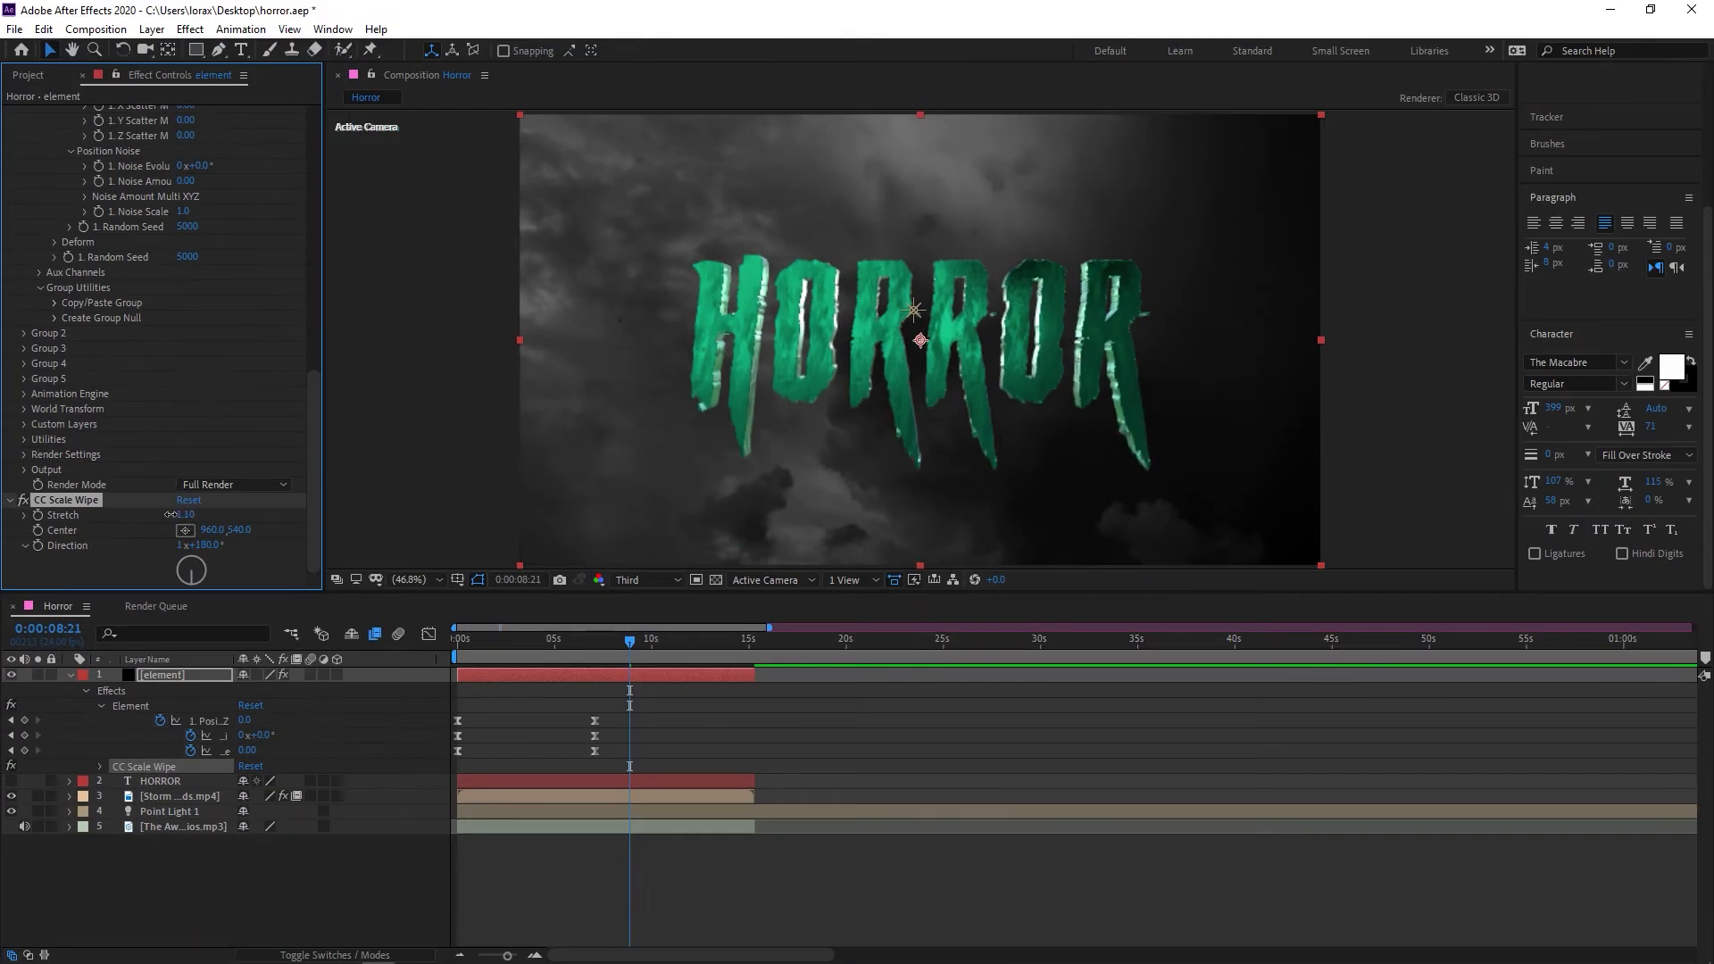
{"action": "left_click_drag", "start_coordinate": [170, 514], "coordinate": [232, 508]}
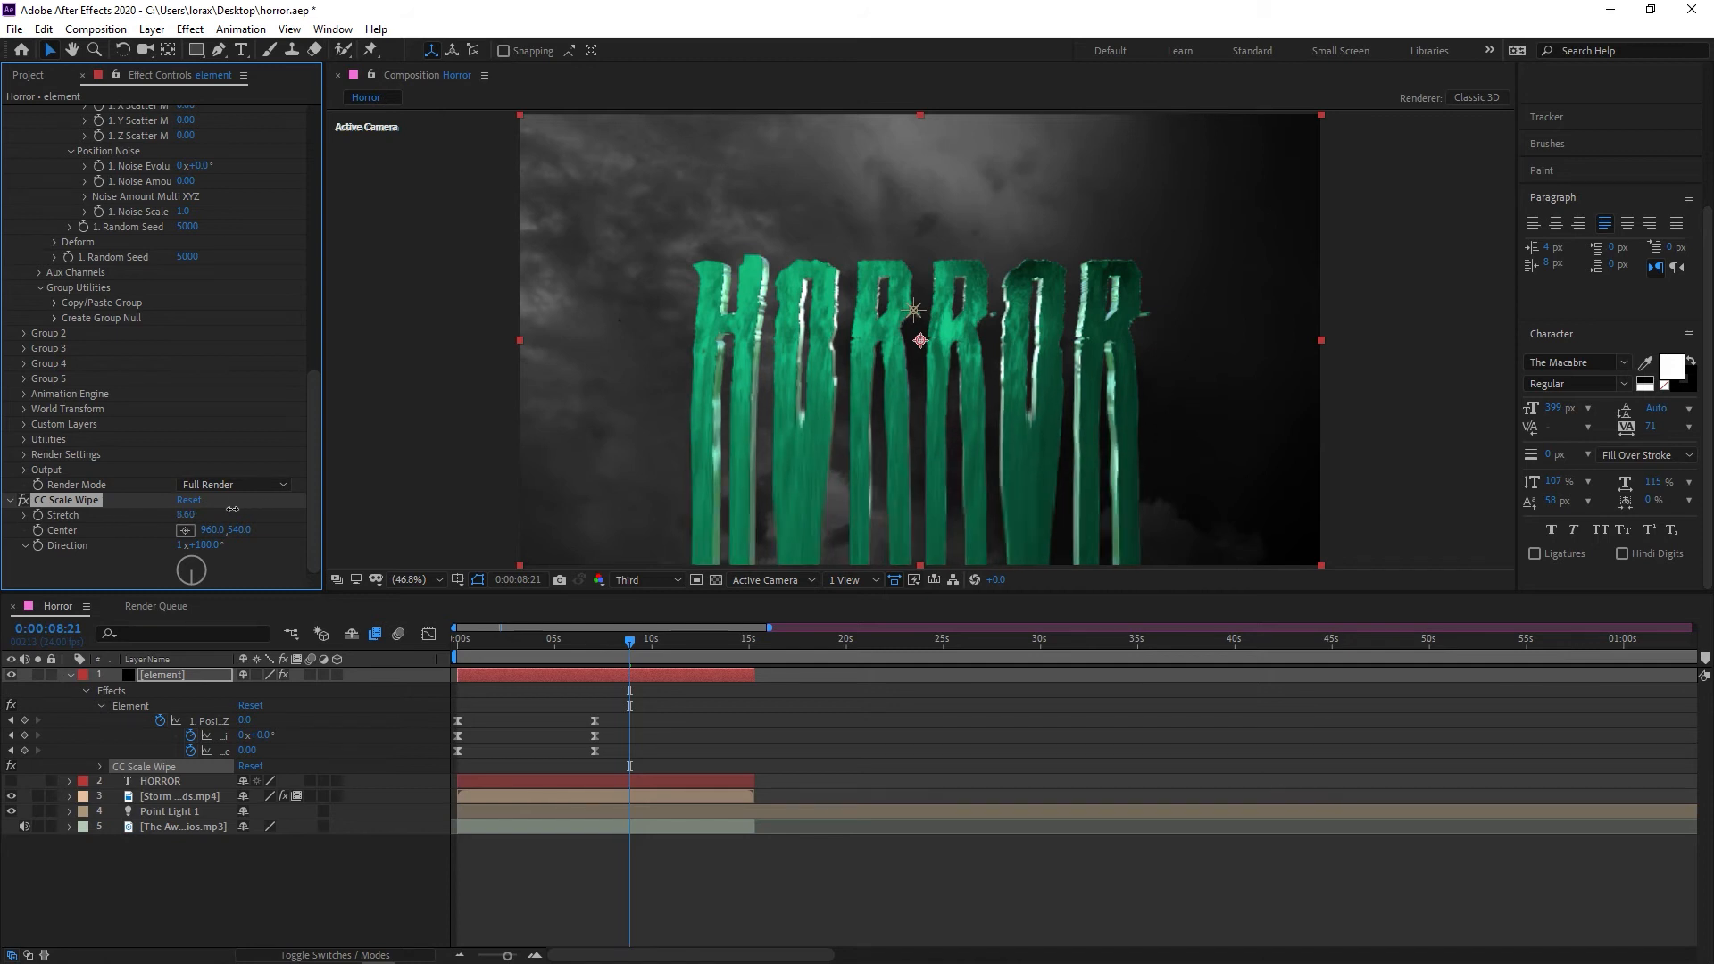
{"action": "left_click_drag", "start_coordinate": [914, 349], "coordinate": [913, 358]}
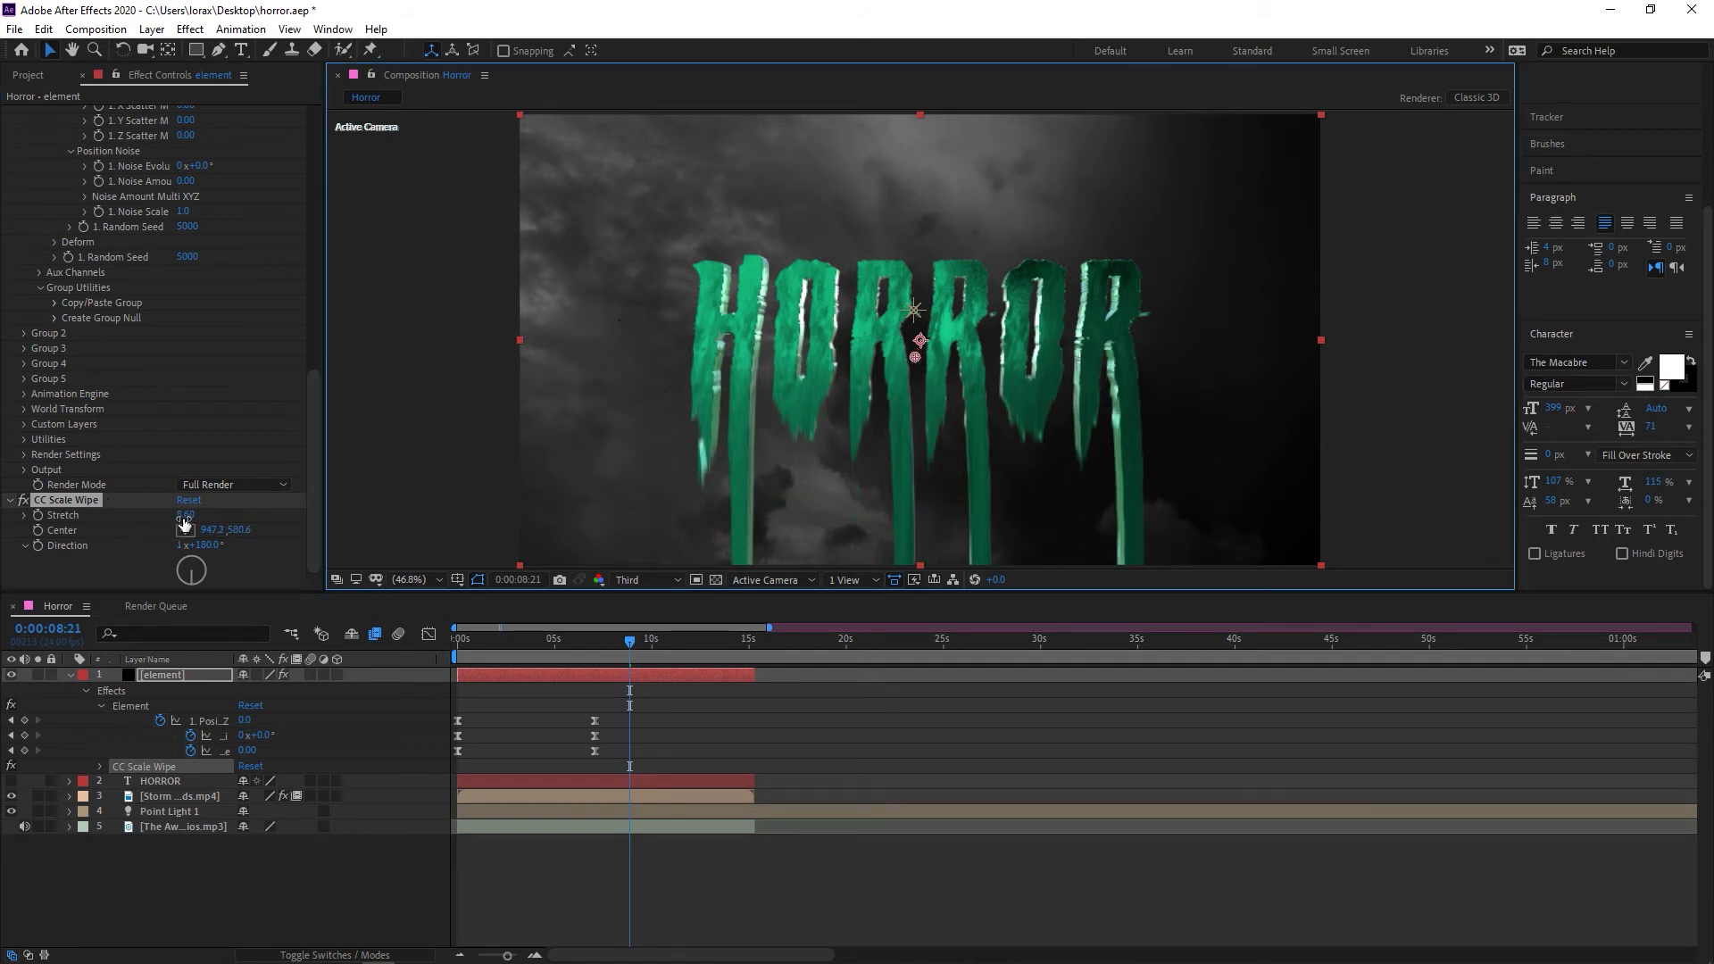
{"action": "left_click_drag", "start_coordinate": [185, 522], "coordinate": [203, 516]}
Apply Liquify to the element layer and warp the dripping letter ends into wavy, curved strands, with the brush size raised to 194
{"action": "key", "text": "ctrl+space"}
{"action": "type", "text": "liq"}
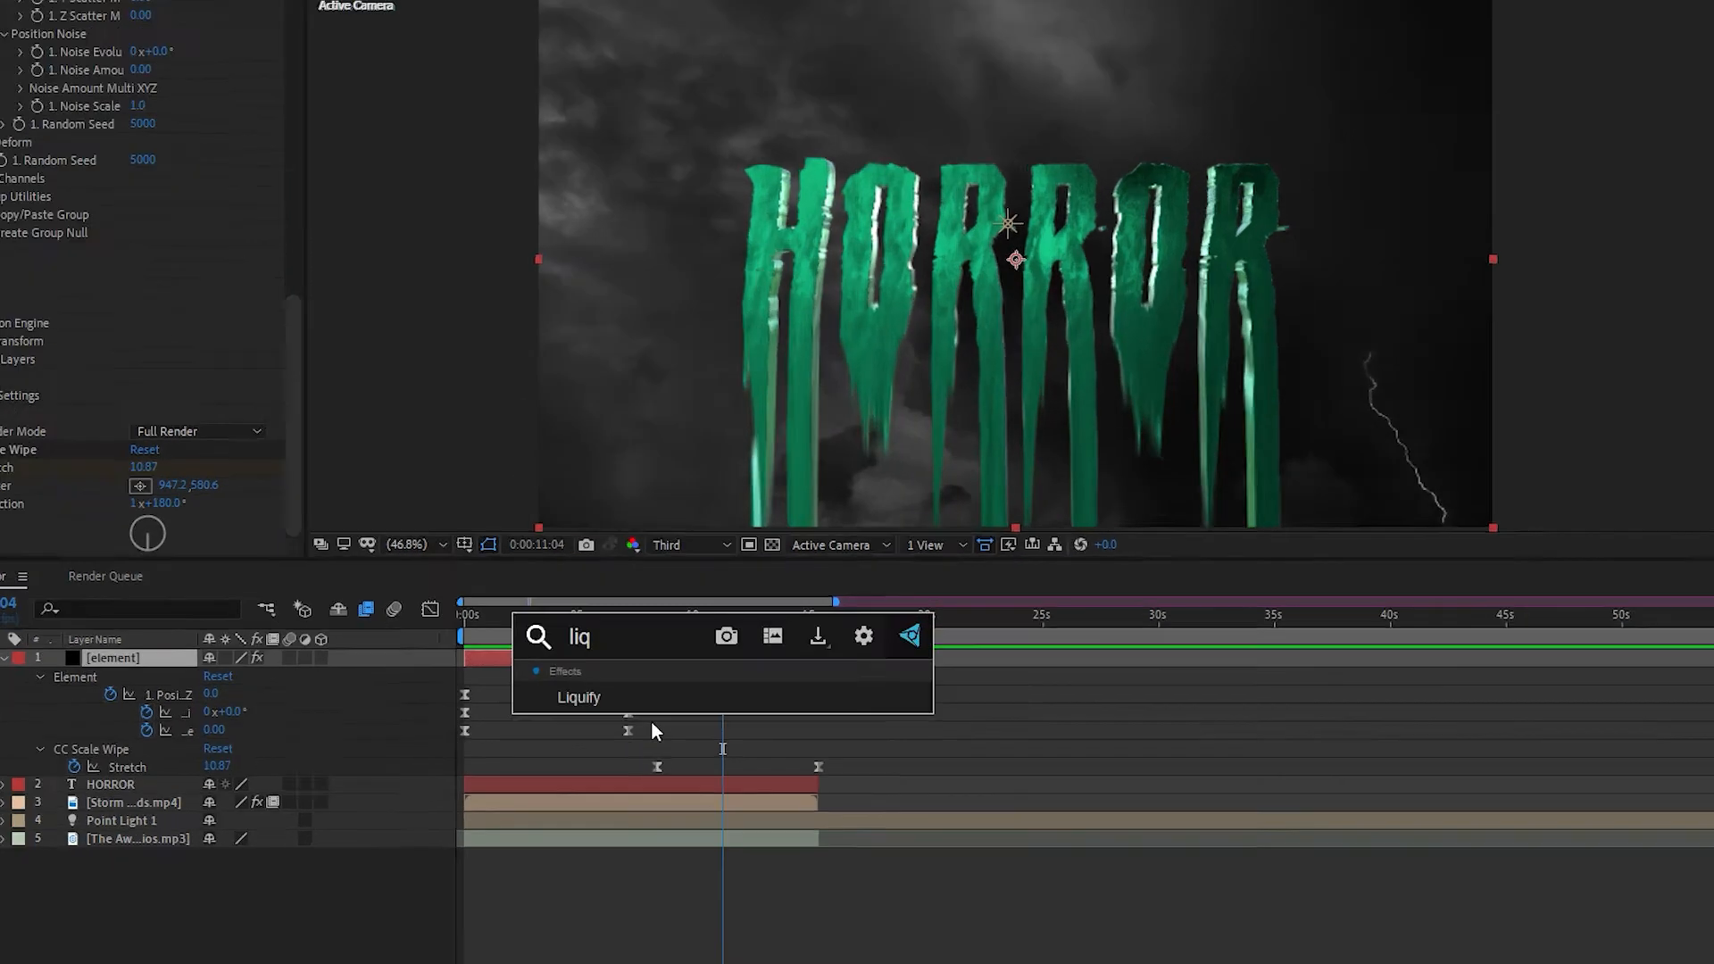
{"action": "left_click", "coordinate": [614, 698]}
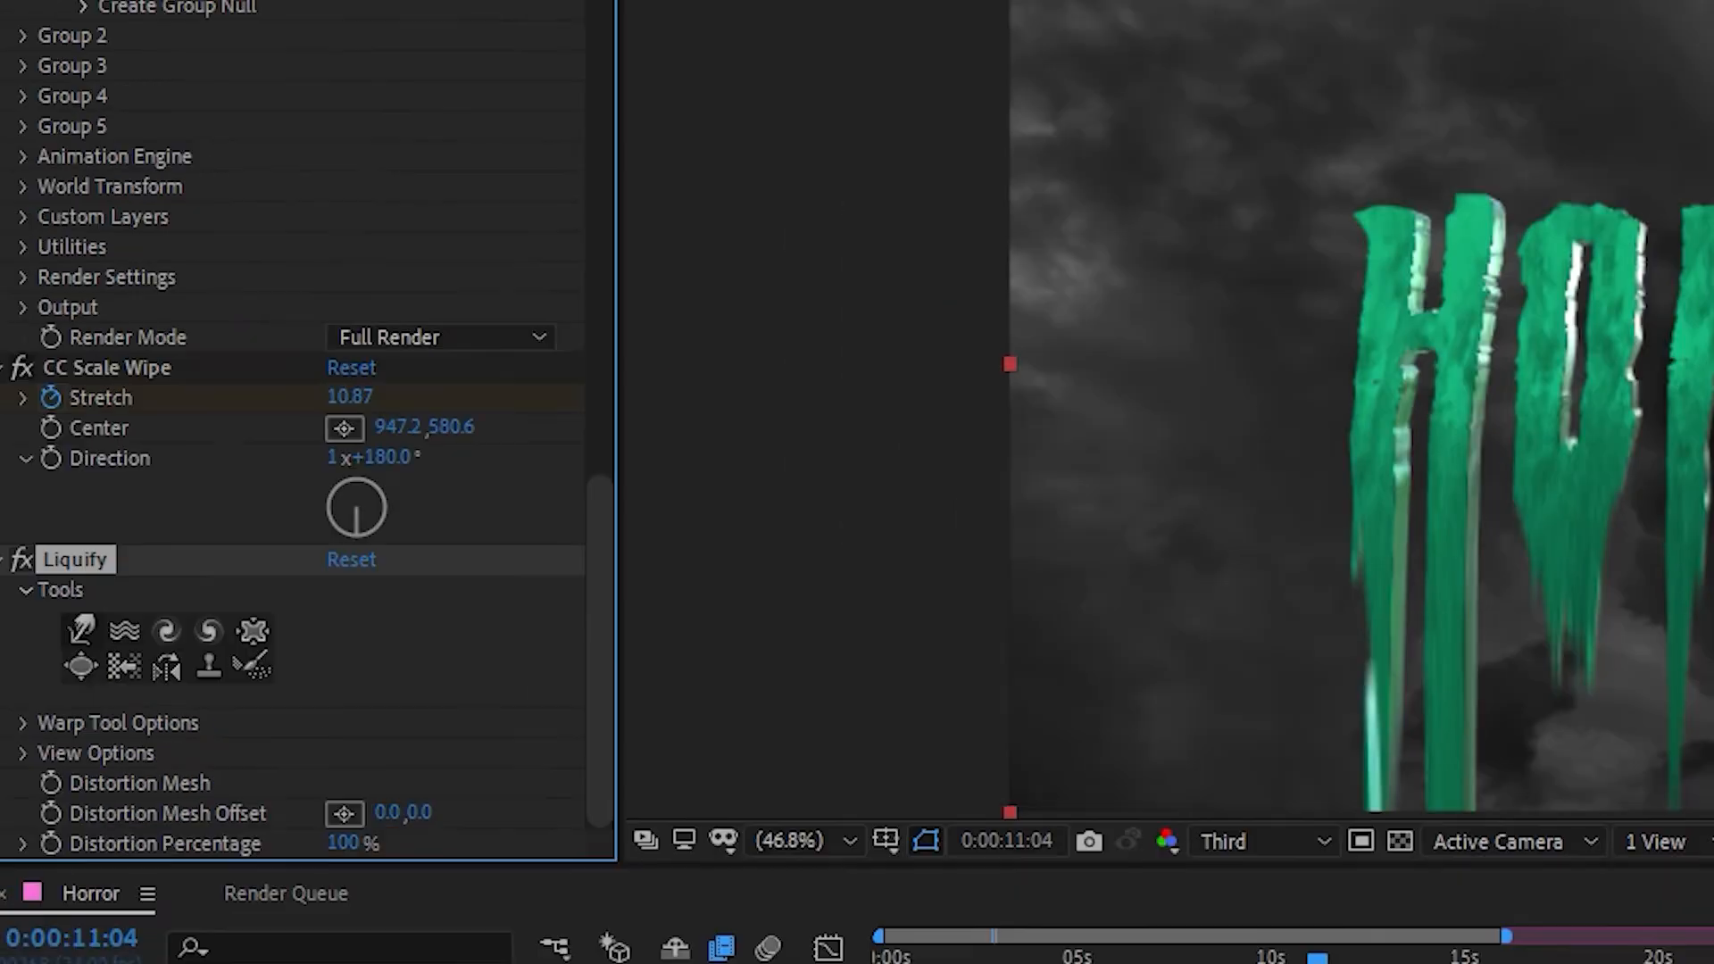
{"action": "left_click", "coordinate": [81, 630]}
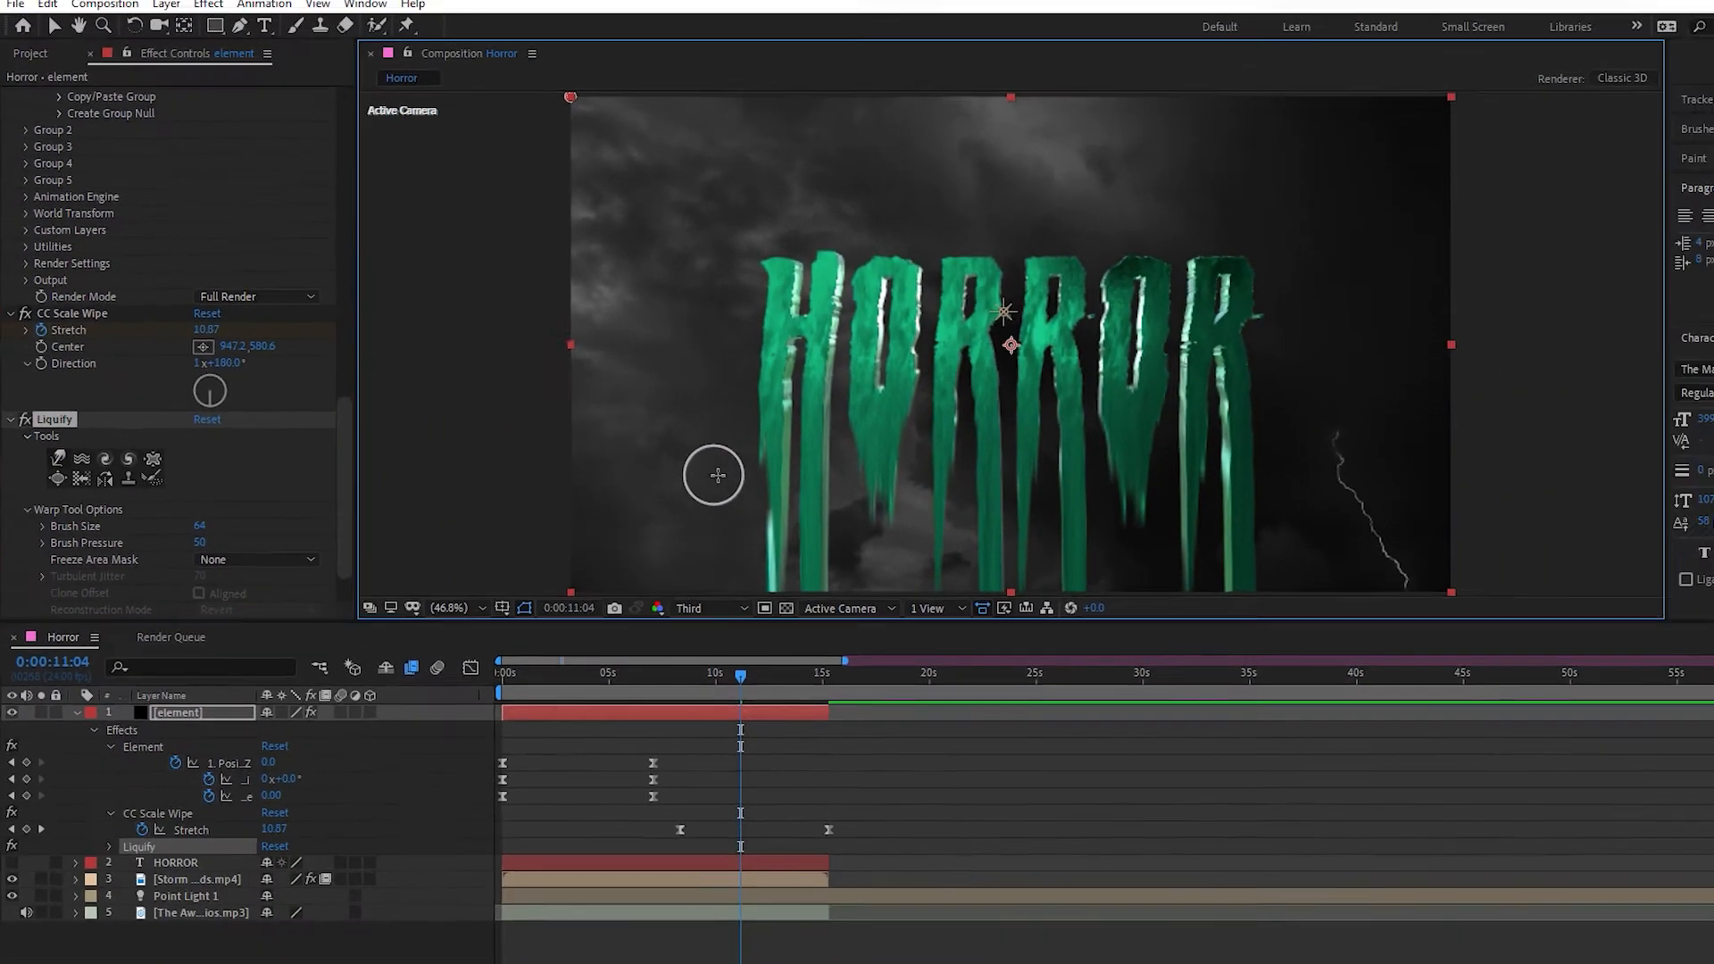
{"action": "left_click_drag", "start_coordinate": [718, 475], "coordinate": [1044, 571]}
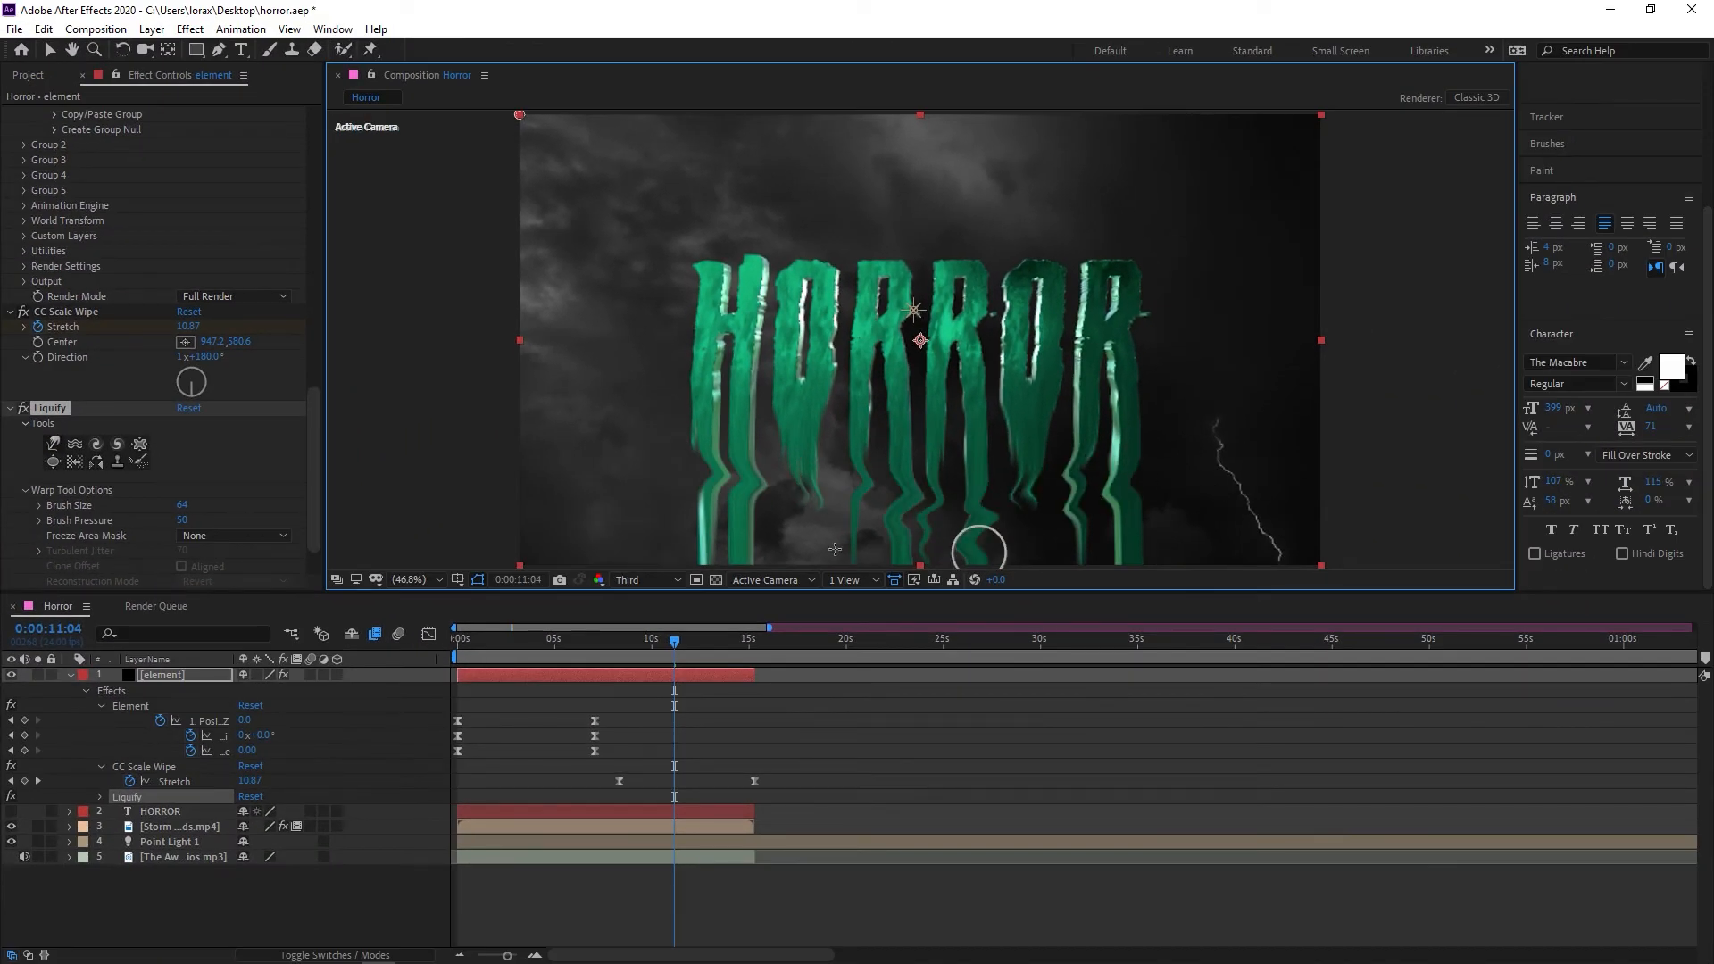
{"action": "mouse_move", "coordinate": [344, 497]}
{"action": "left_mouse_down"}
{"action": "mouse_move", "coordinate": [841, 558]}
{"action": "mouse_move", "coordinate": [1185, 541]}
{"action": "left_mouse_up"}
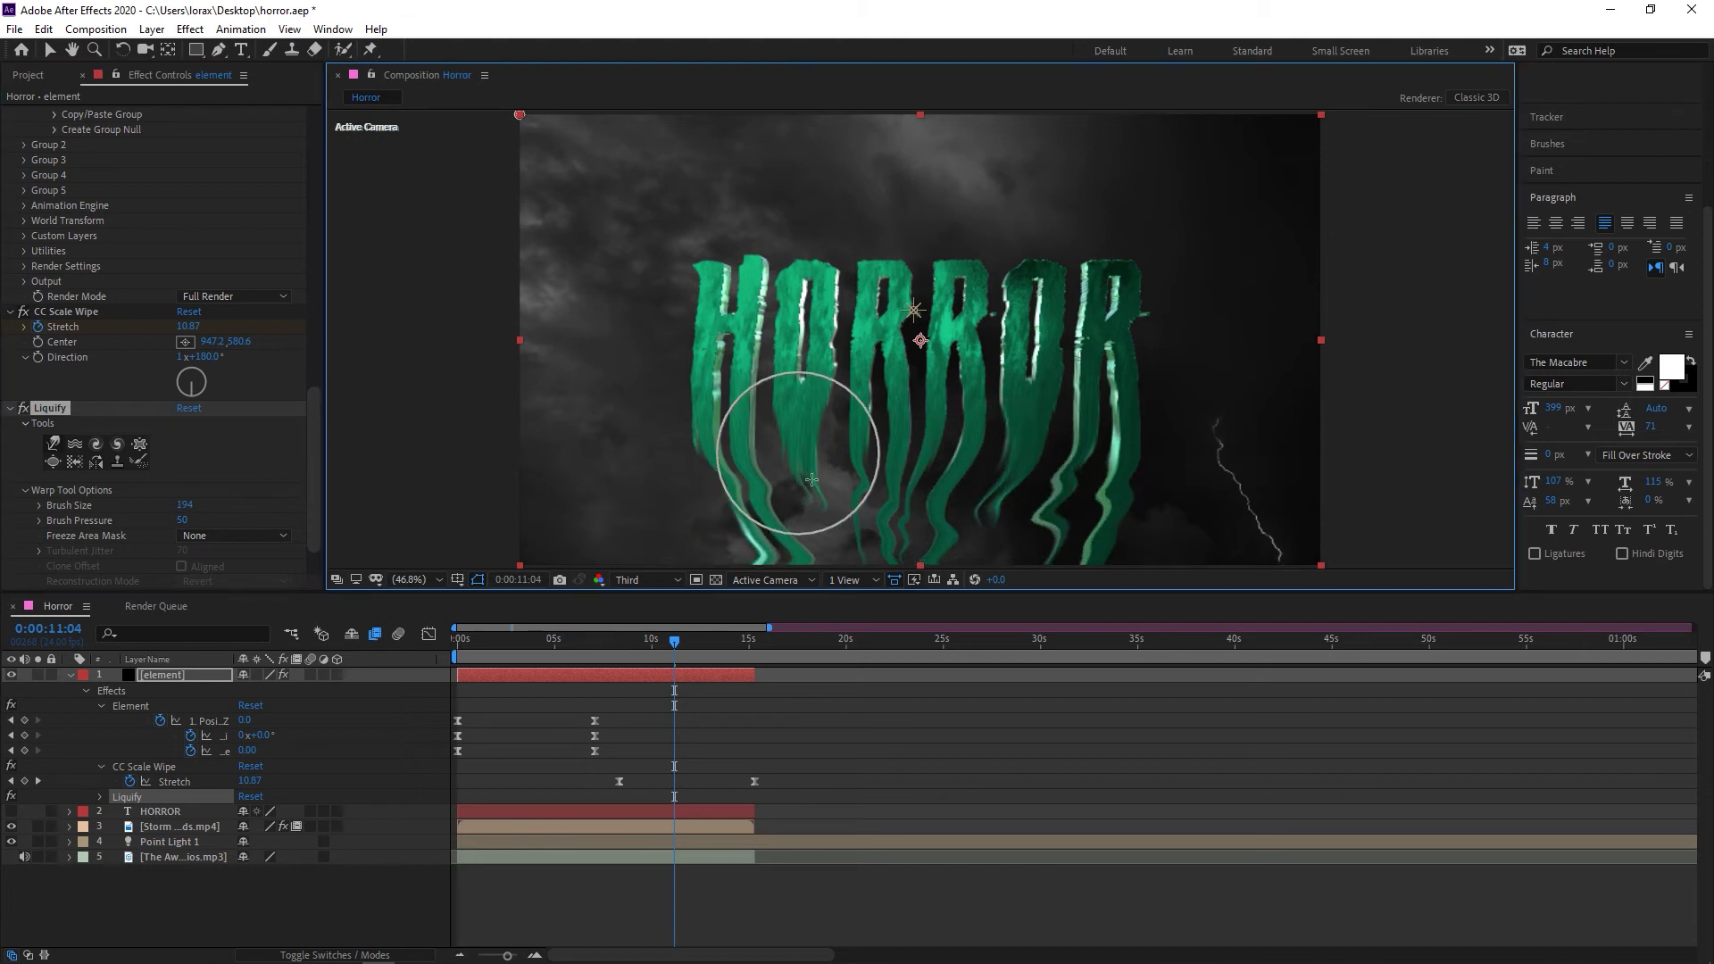
{"action": "mouse_move", "coordinate": [935, 557]}
{"action": "left_mouse_down"}
{"action": "mouse_move", "coordinate": [1066, 580]}
{"action": "mouse_move", "coordinate": [884, 542]}
{"action": "left_mouse_up"}
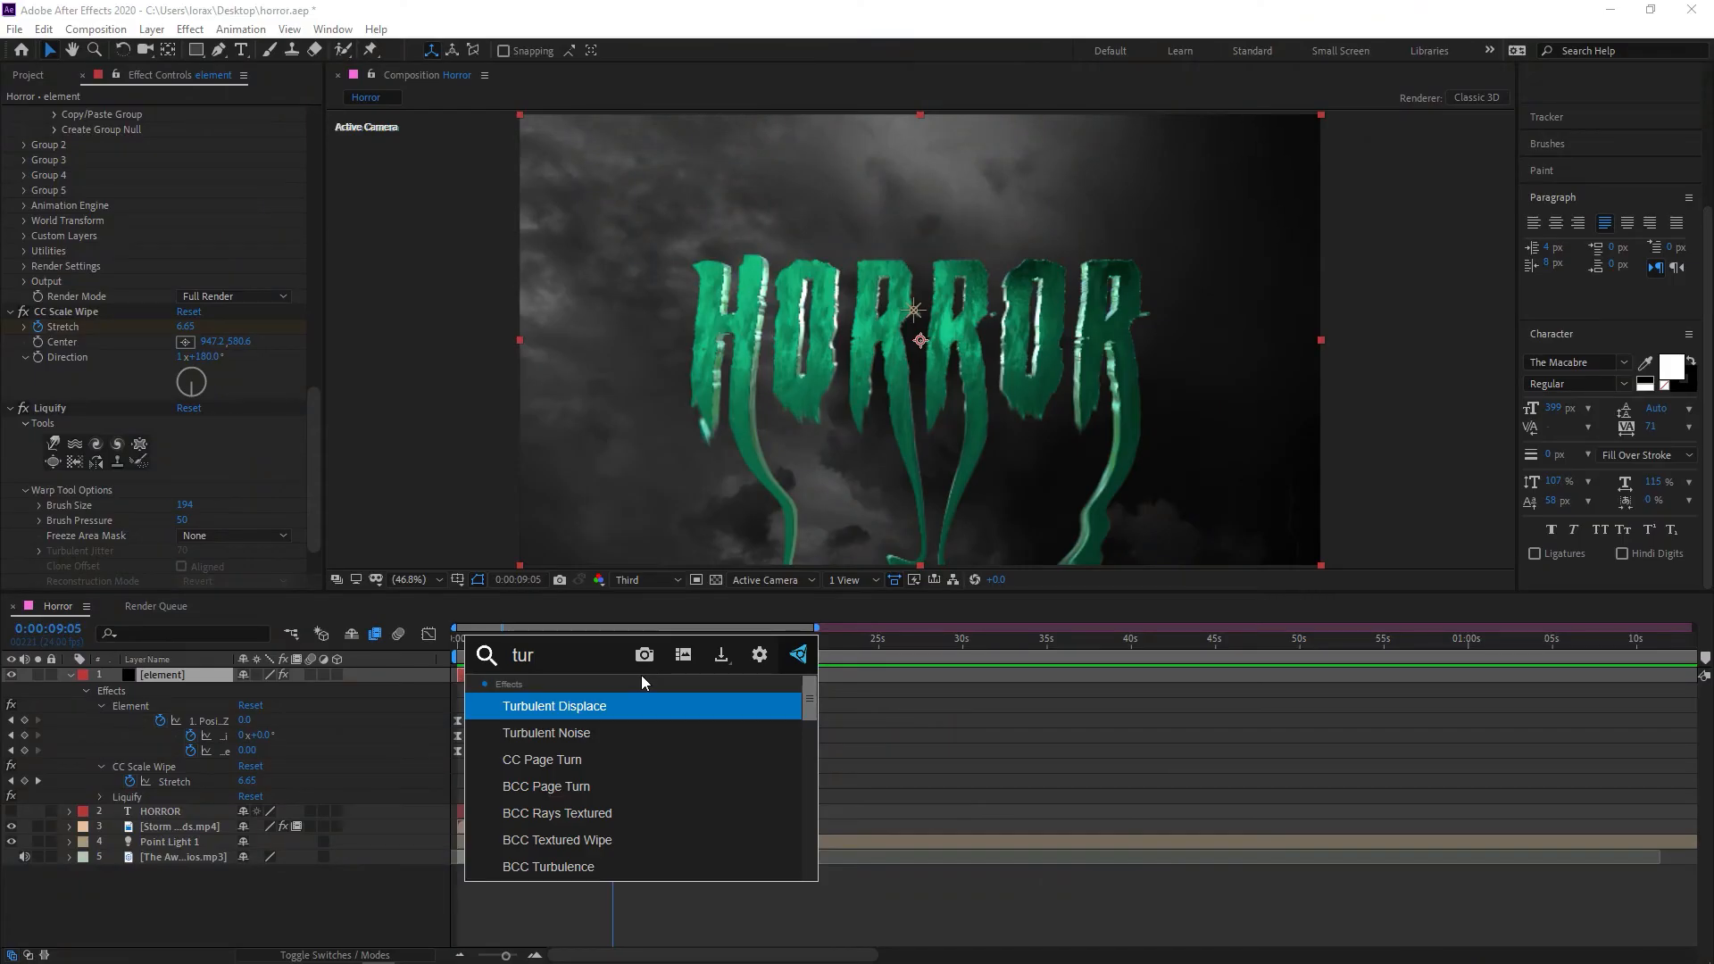
Add Turbulent Displace to the element layer with keyframed Amount and Evolution, and add Shine with a 3D Light source and the Rastafari colorize preset
{"action": "key", "text": "Return"}
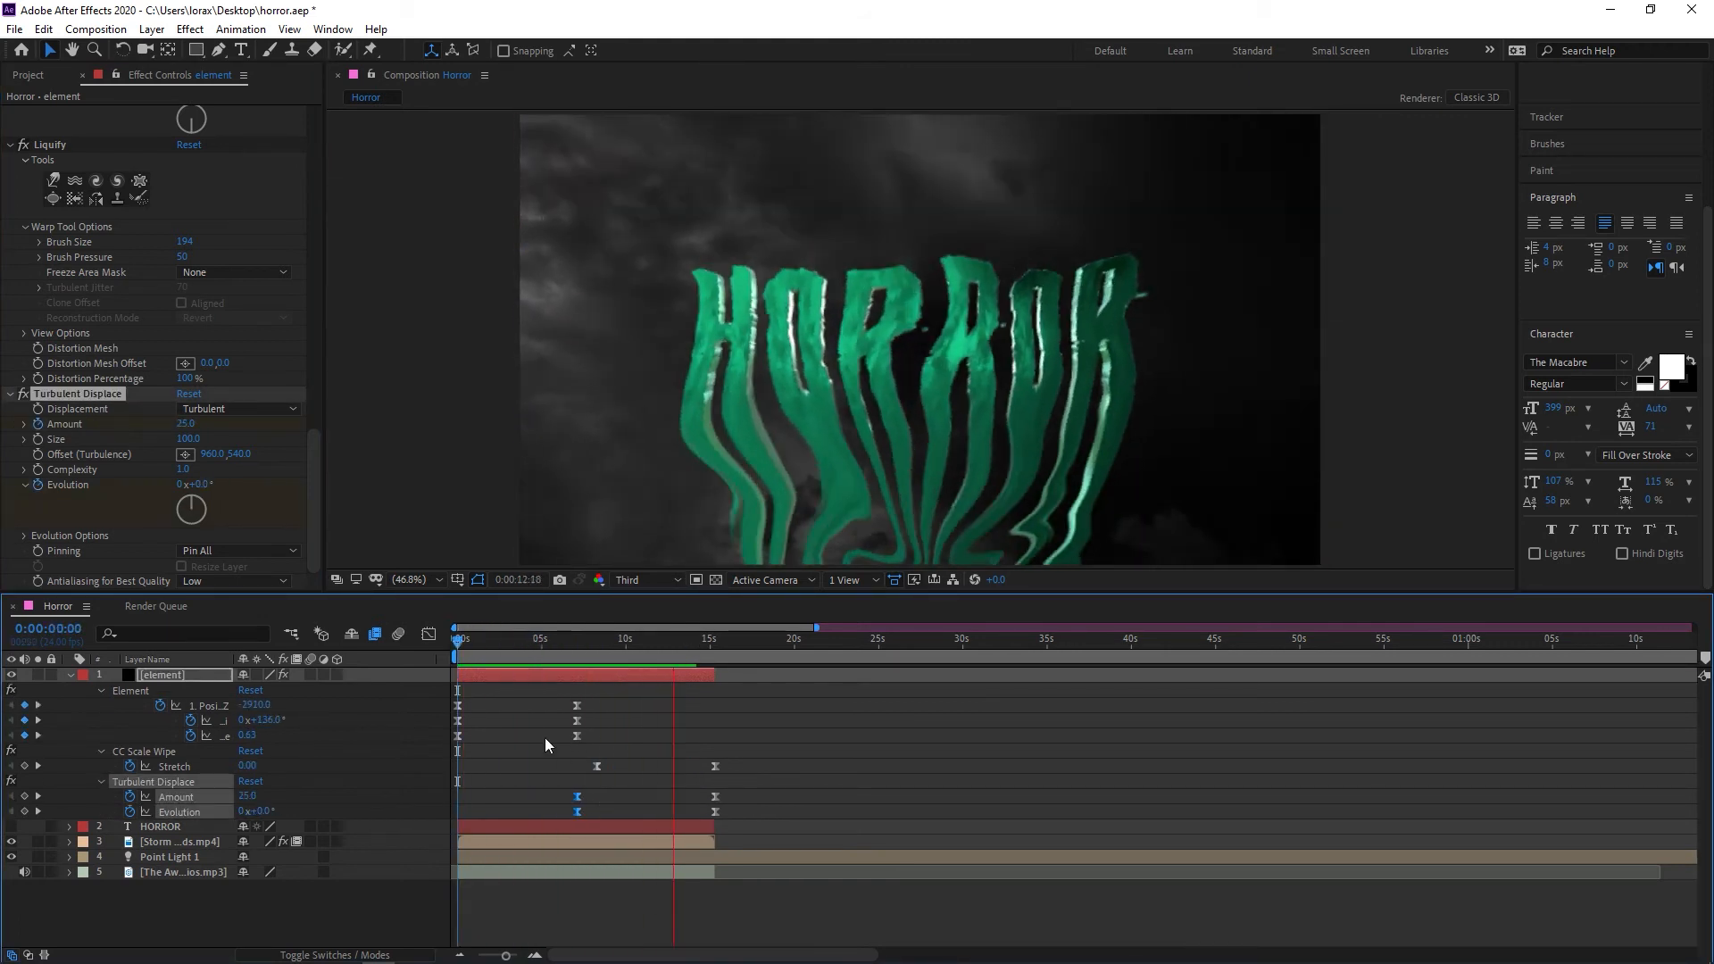
{"action": "right_click", "coordinate": [715, 796]}
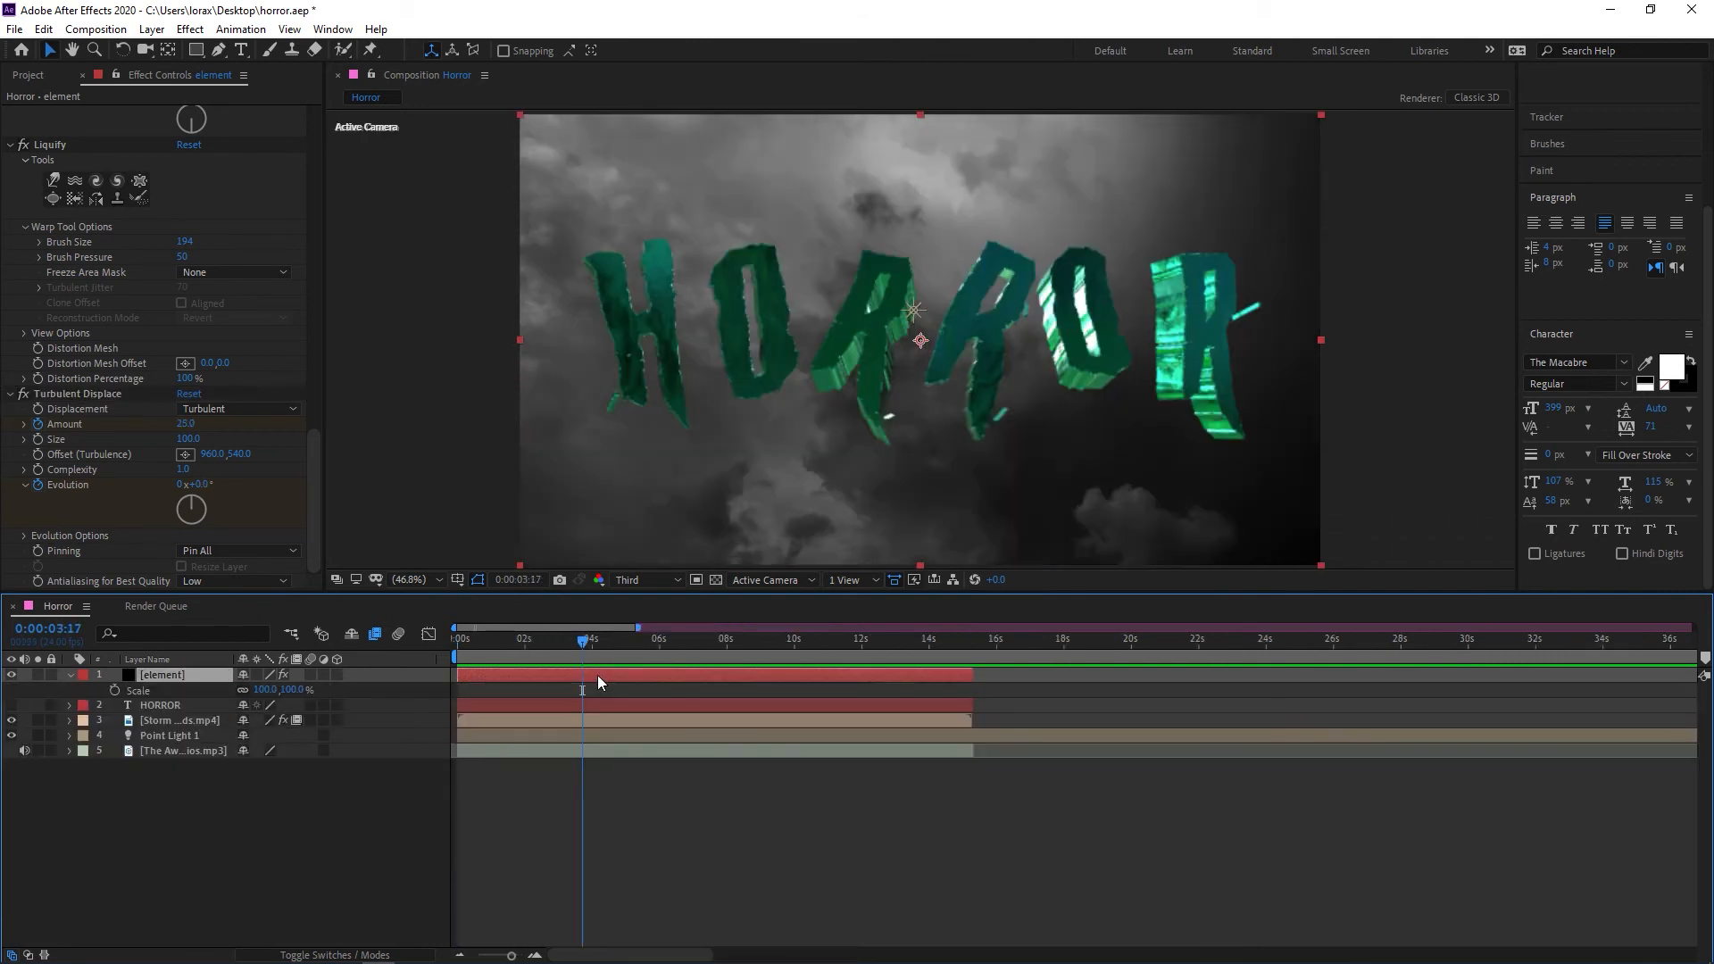
{"action": "key", "text": "ctrl+space"}
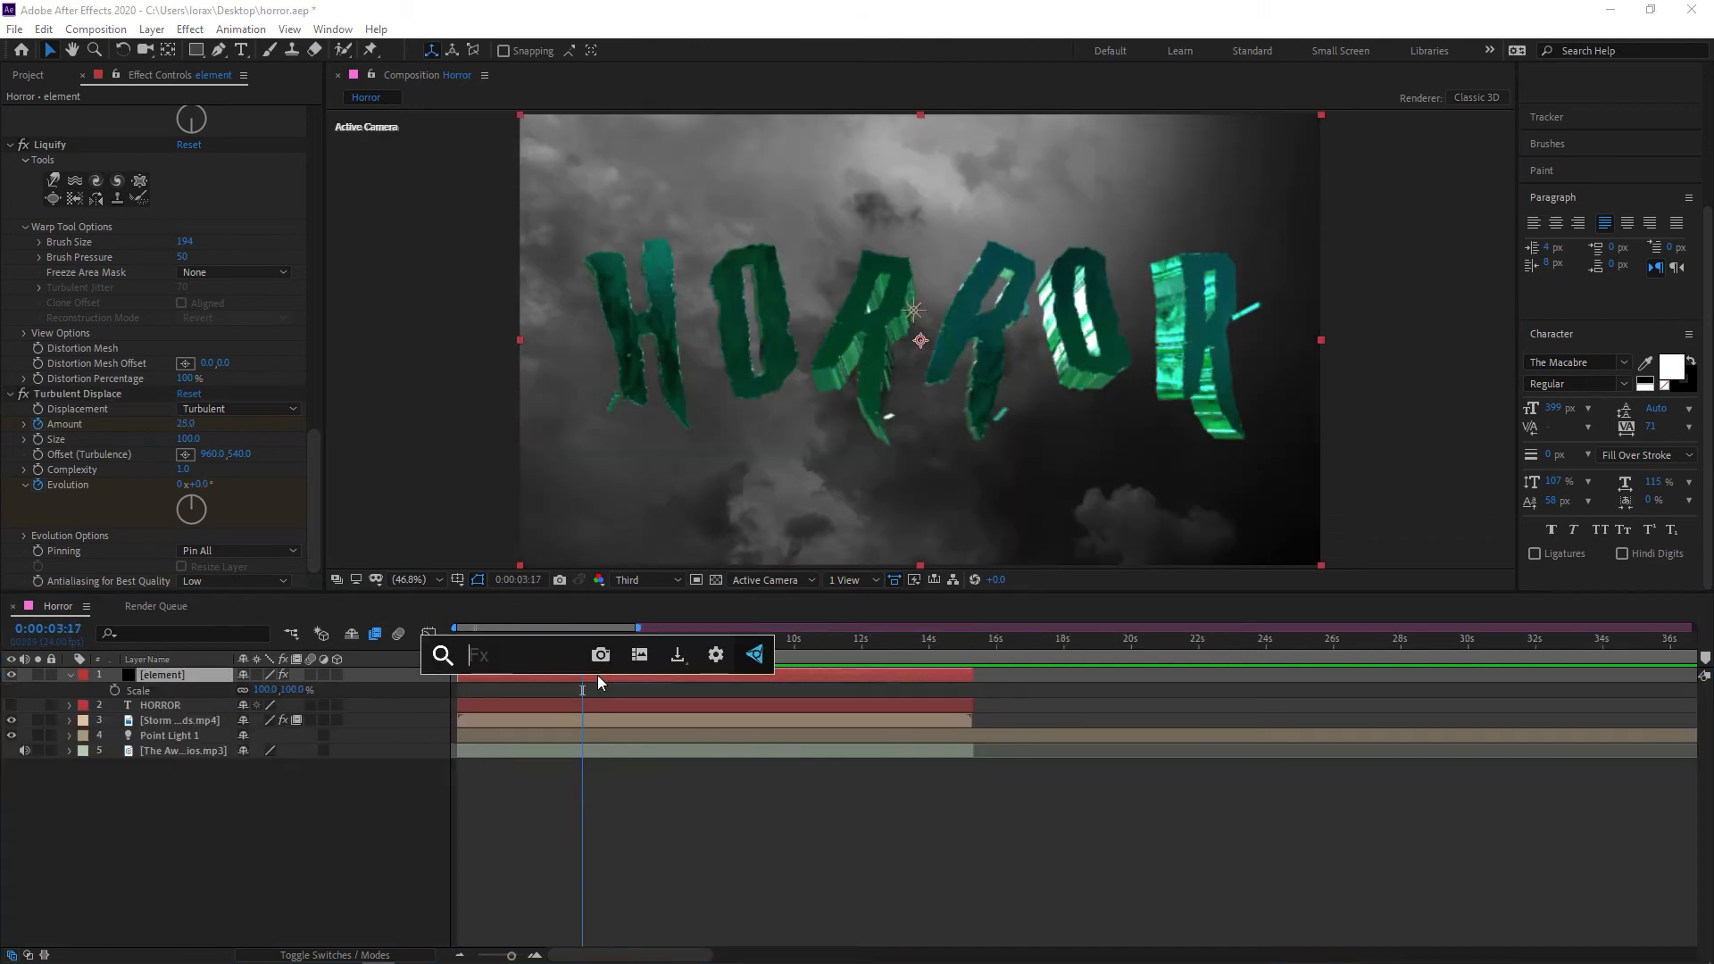
{"action": "type", "text": "shine"}
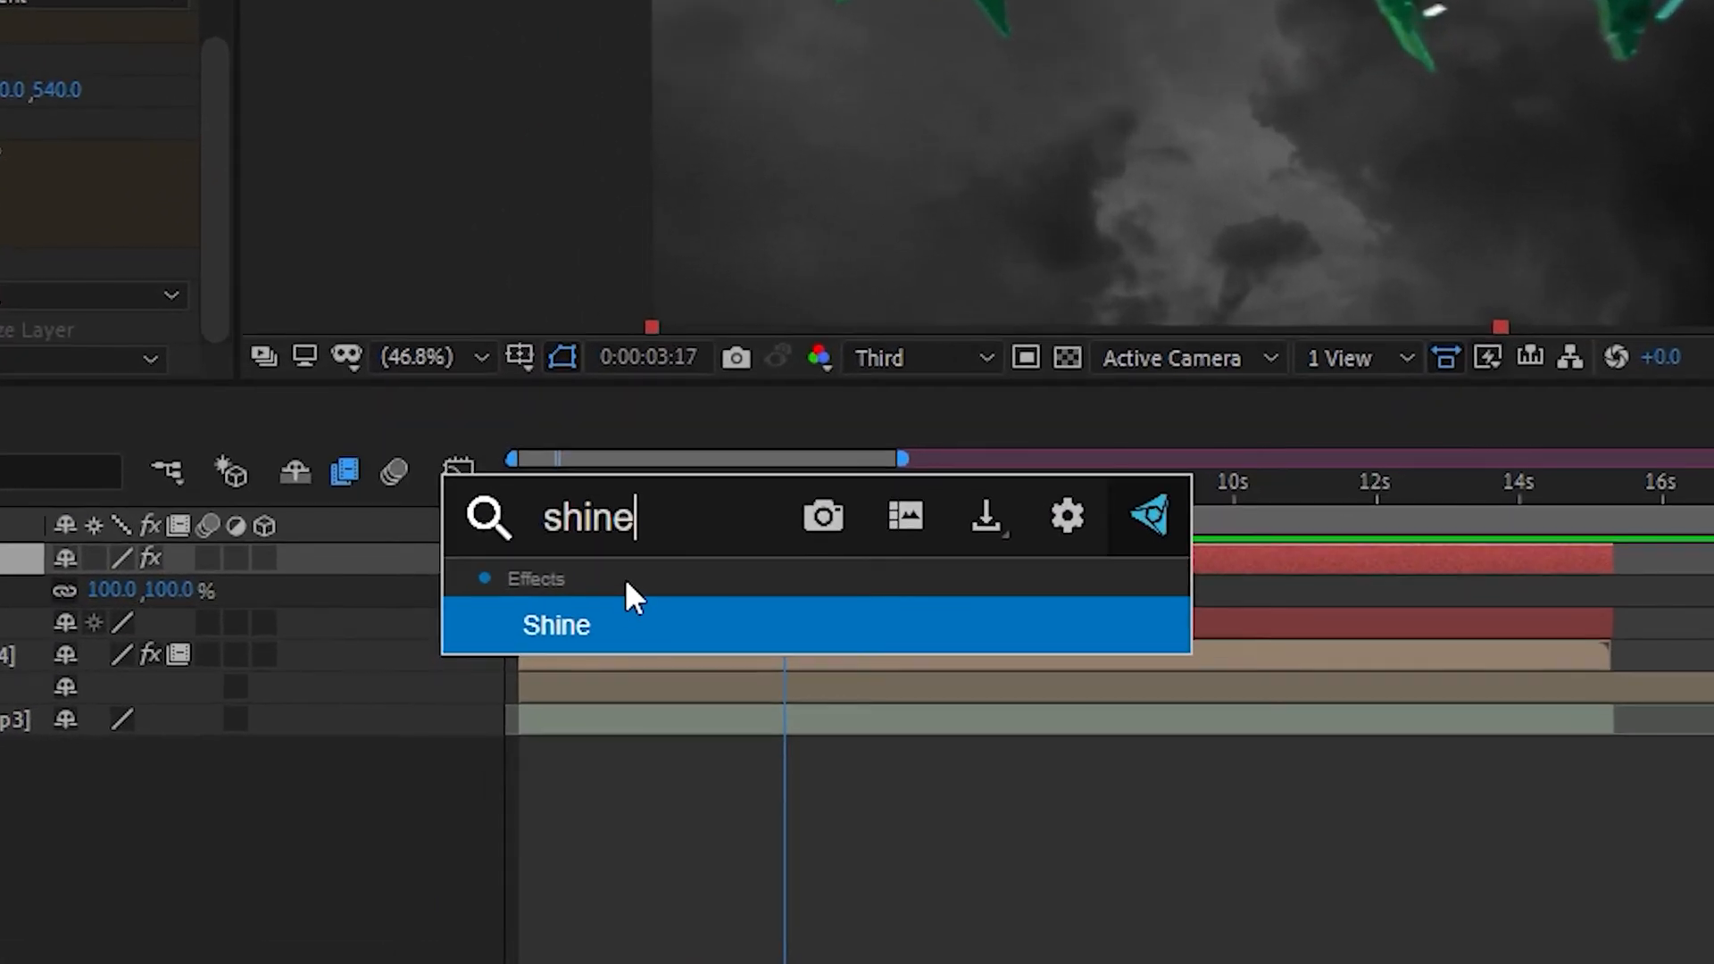
{"action": "left_click", "coordinate": [623, 616]}
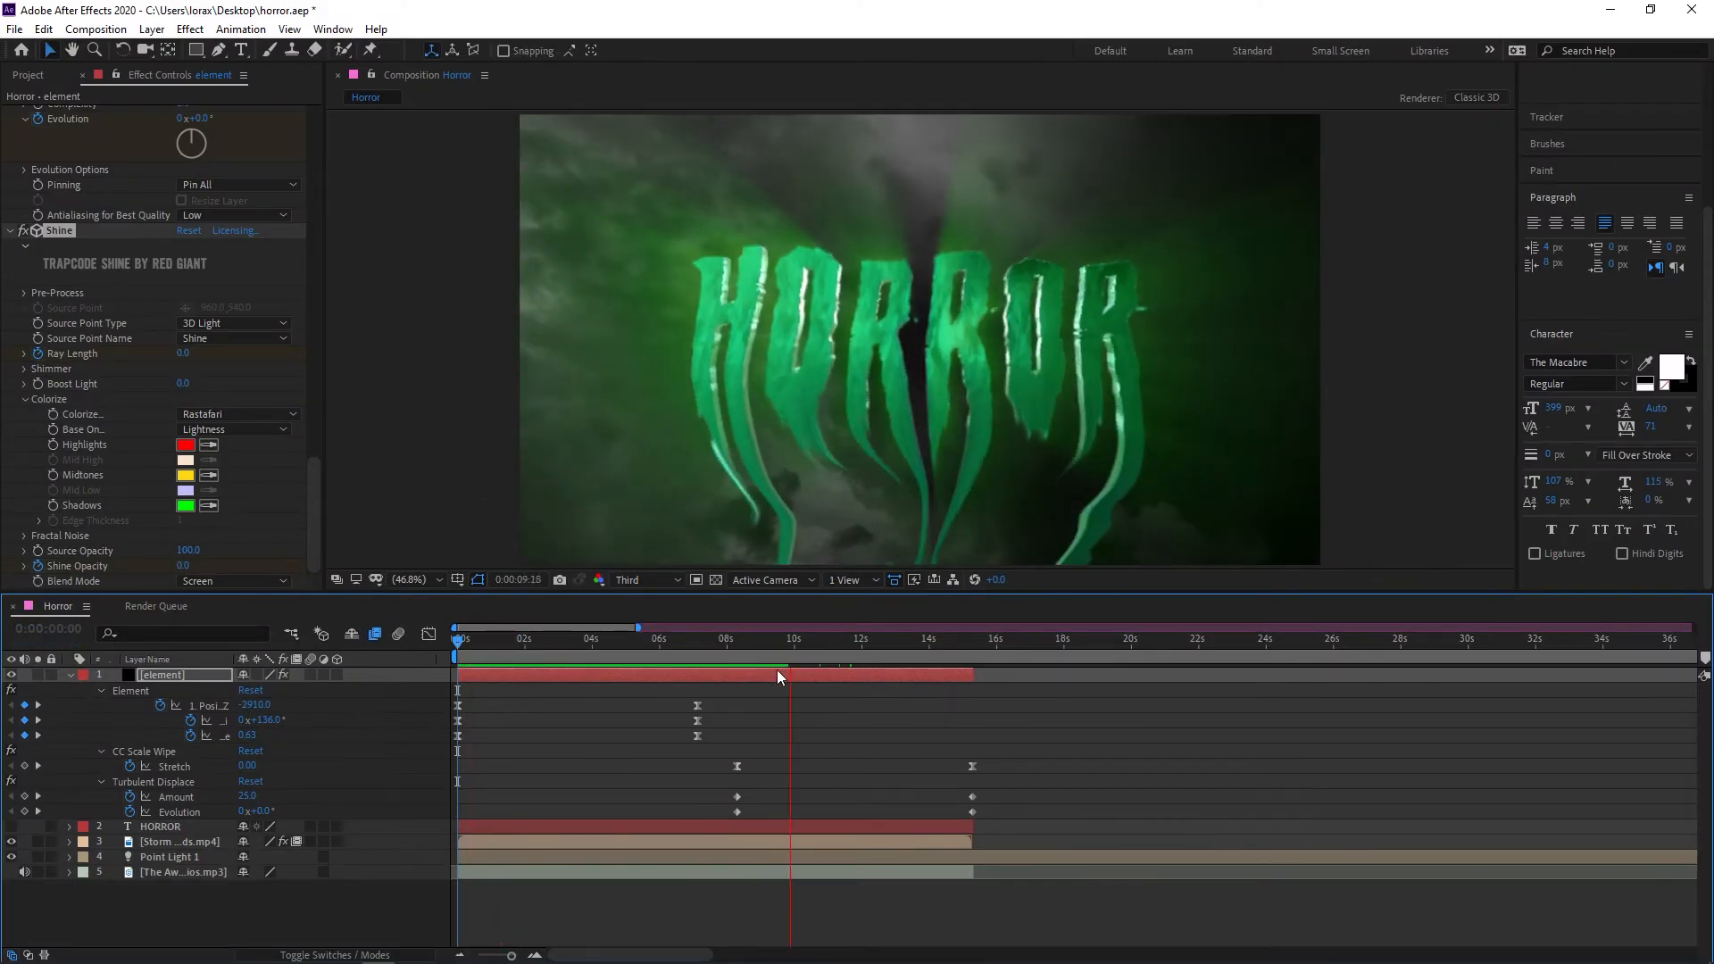
{"action": "left_click_drag", "start_coordinate": [876, 644], "coordinate": [727, 650]}
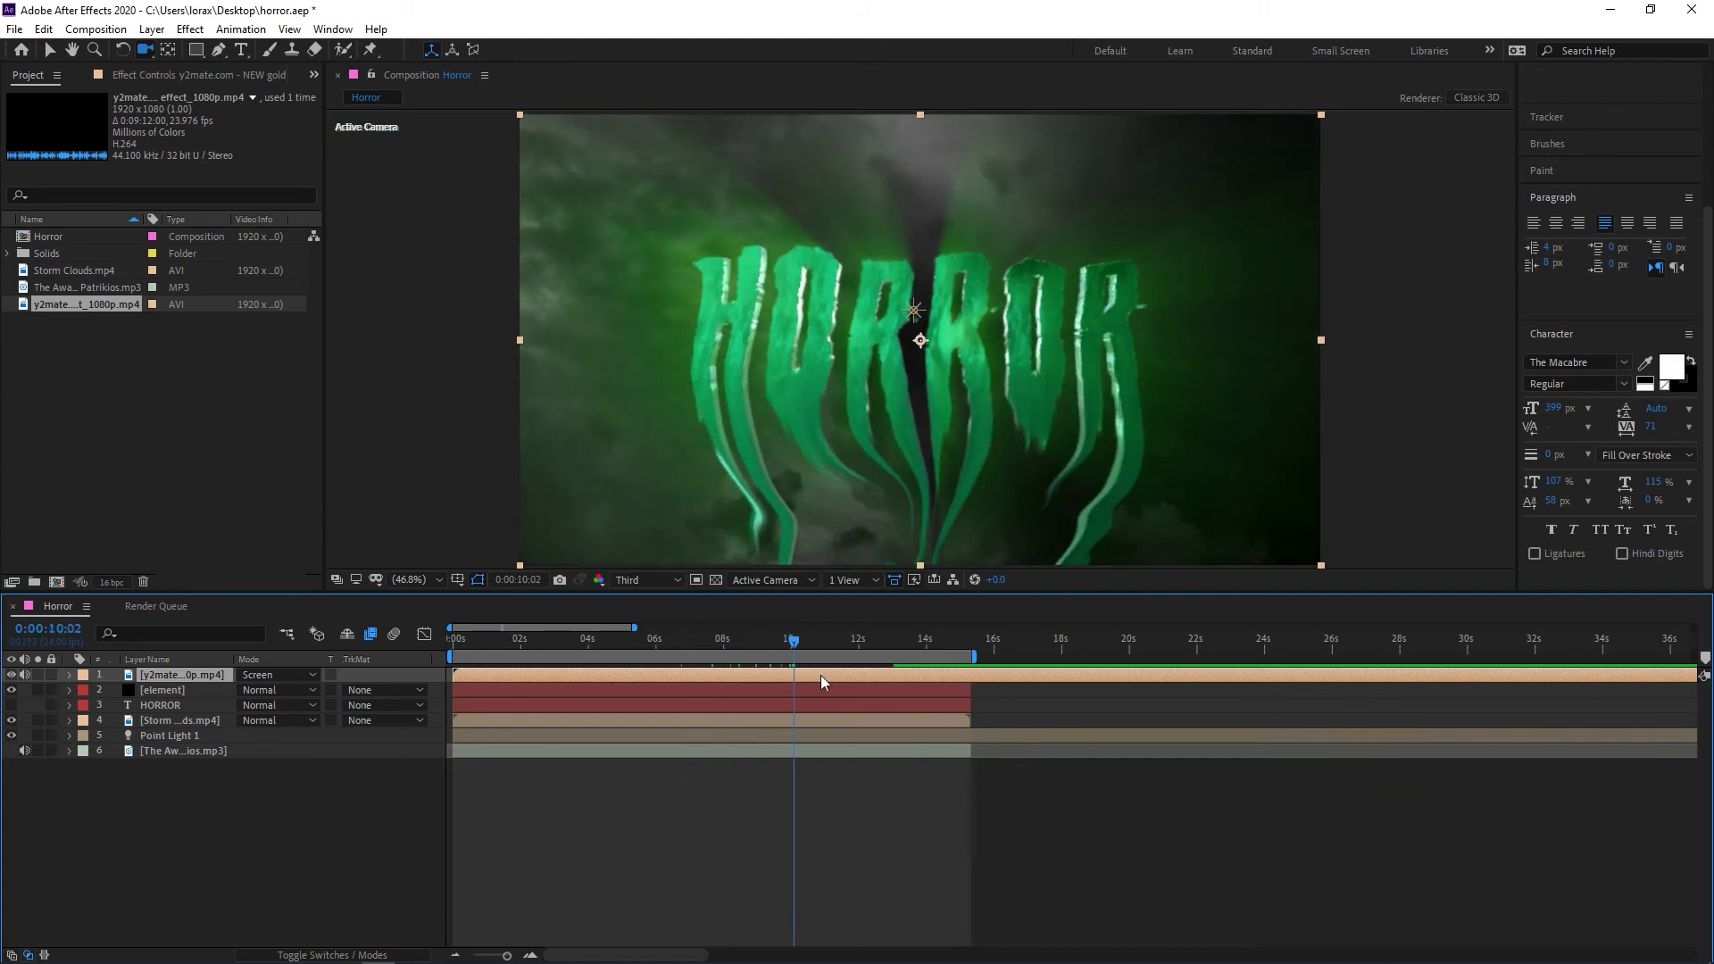
Slide the gold particles overlay clip earlier, add a Glow effect to it, and set its blending mode to Screen
{"action": "left_click_drag", "start_coordinate": [829, 679], "coordinate": [444, 667]}
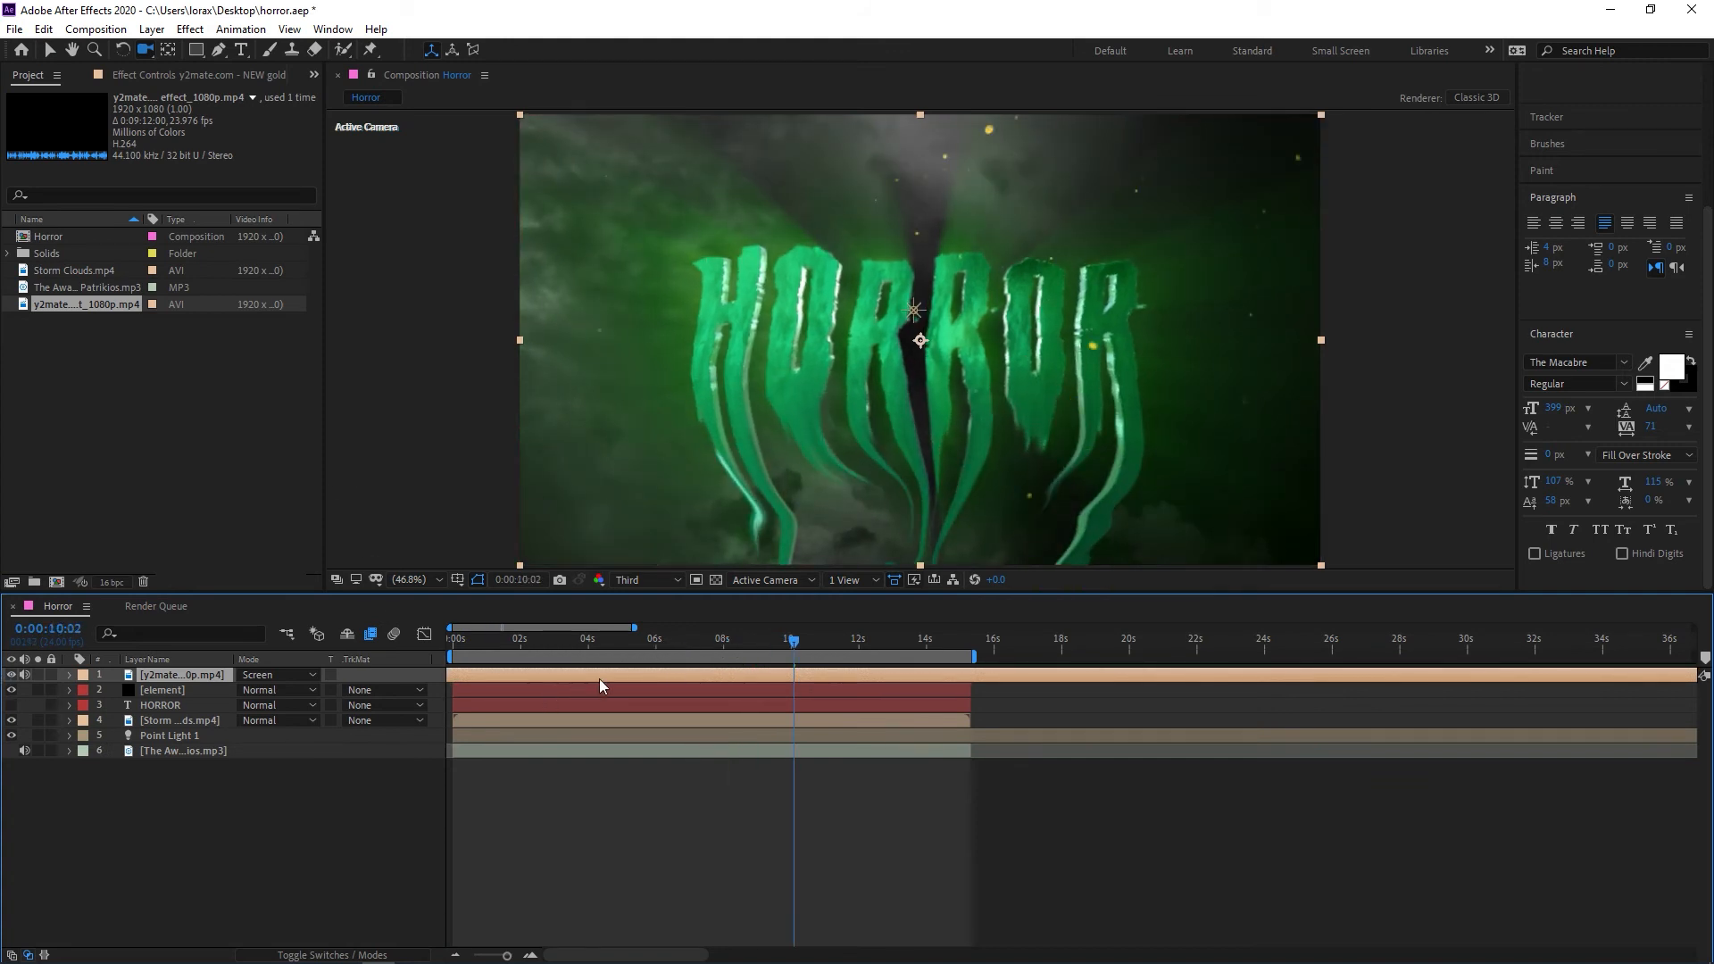
{"action": "key", "text": "ctrl+space"}
{"action": "type", "text": "glo"}
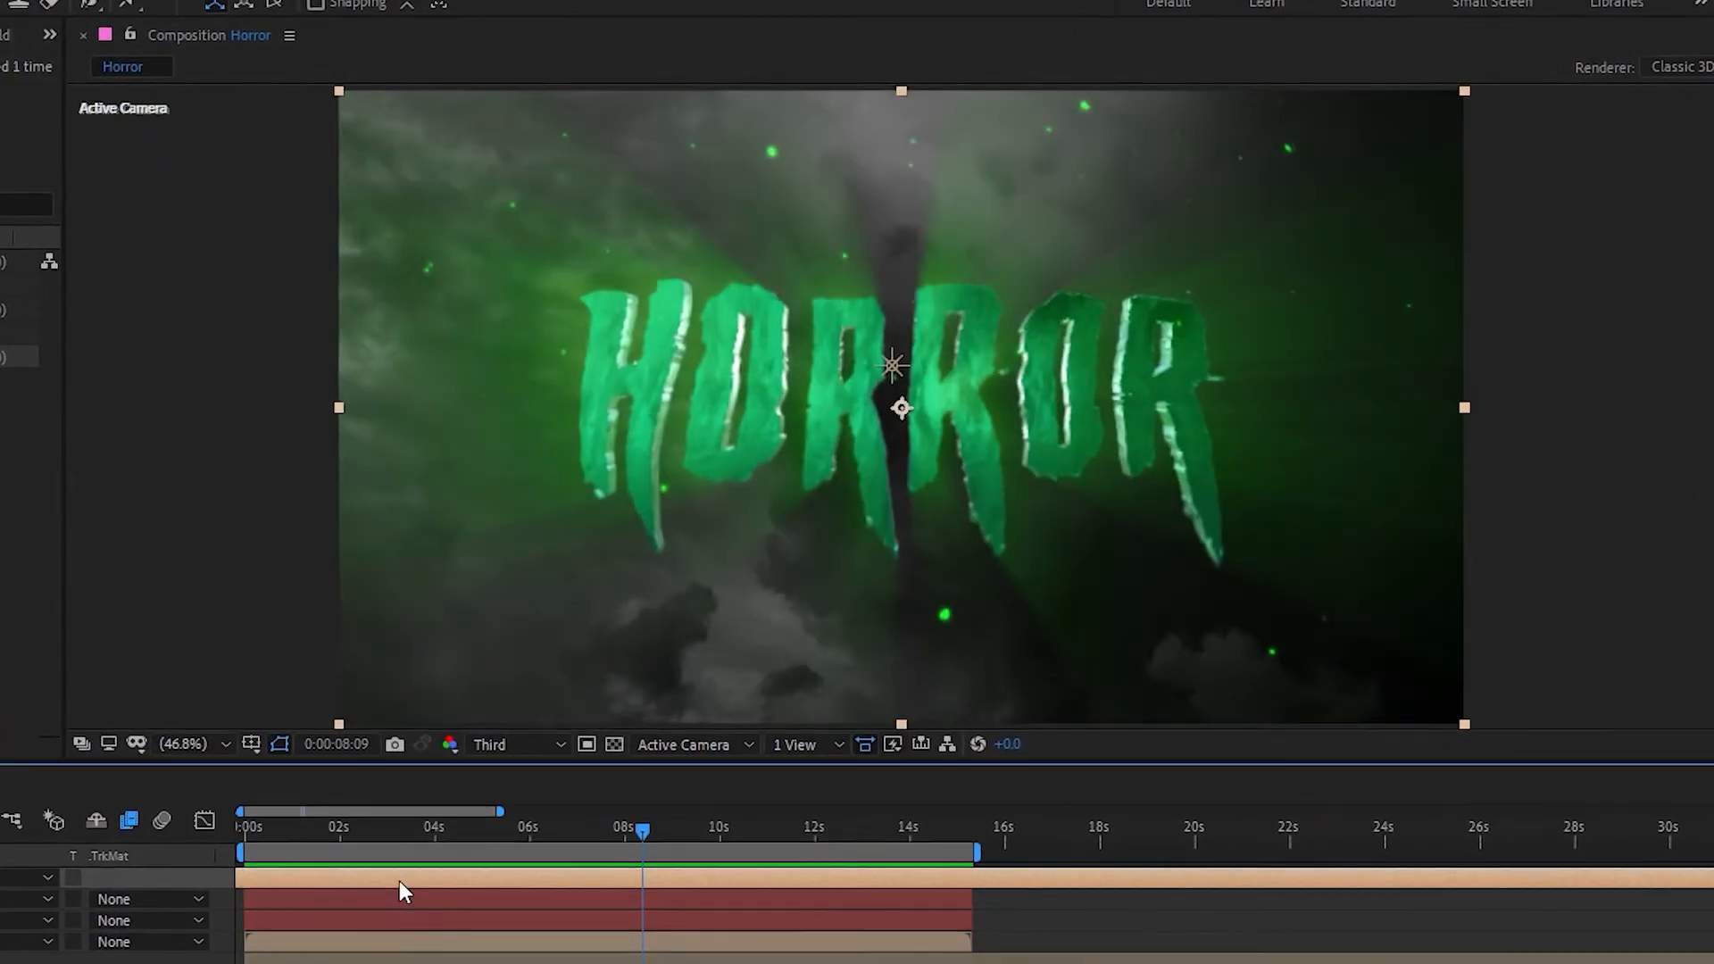
{"action": "left_click", "coordinate": [82, 816]}
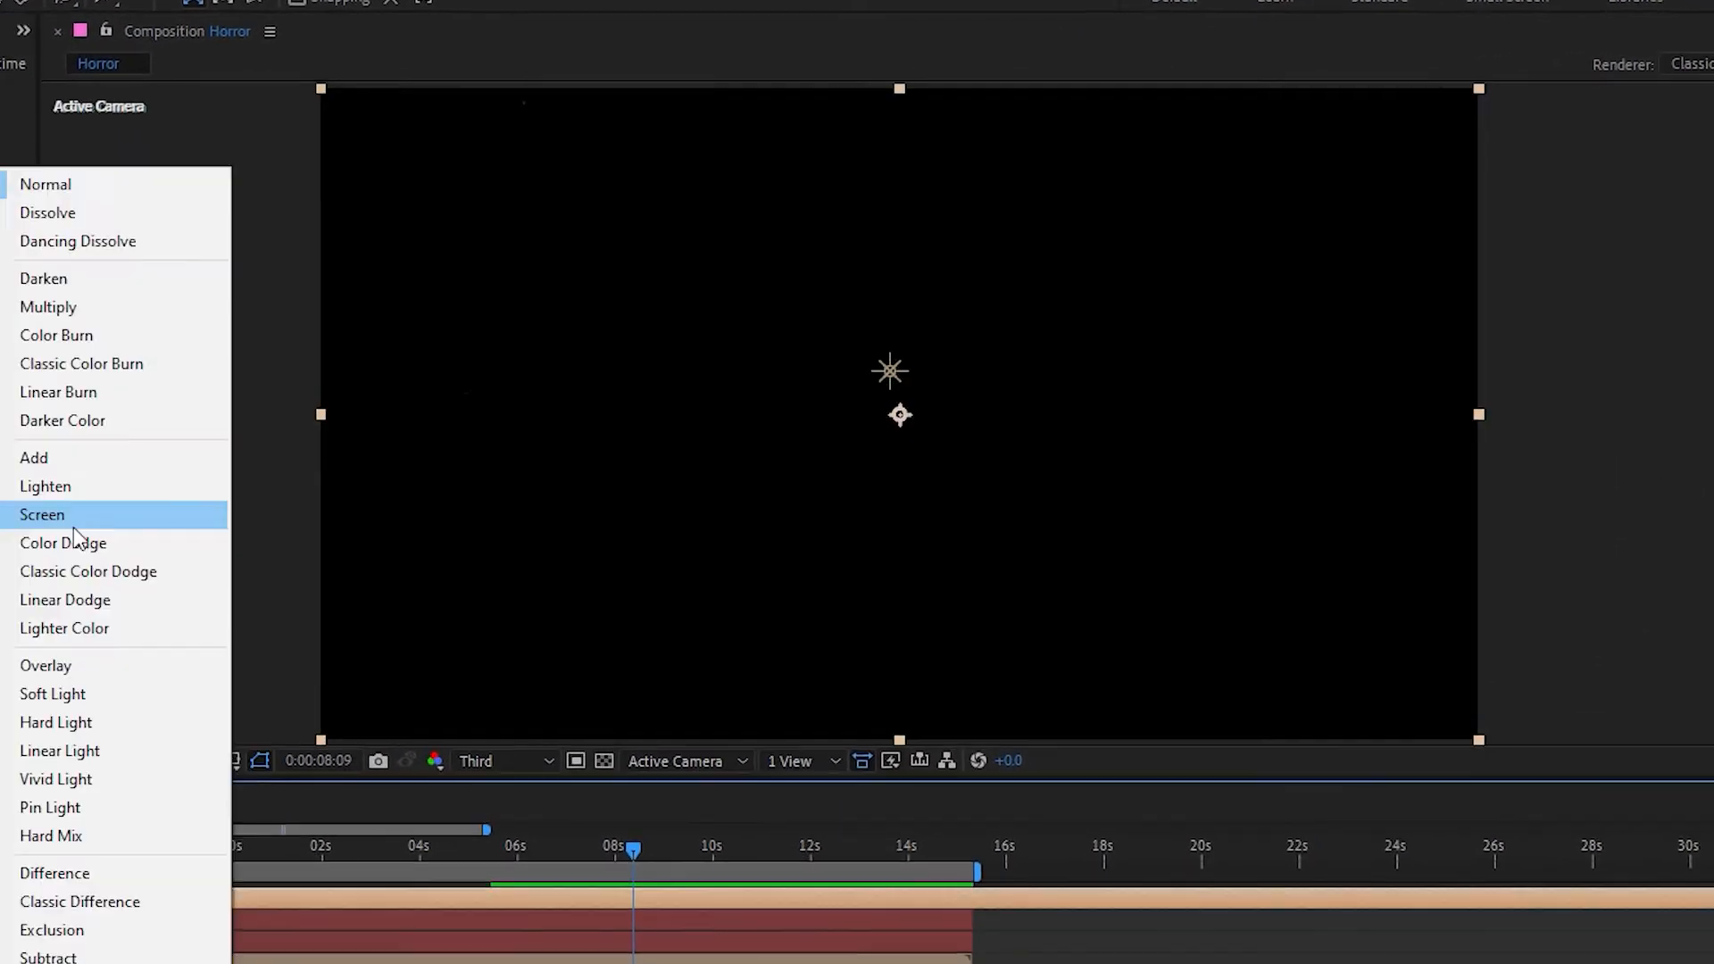
{"action": "left_click", "coordinate": [75, 526]}
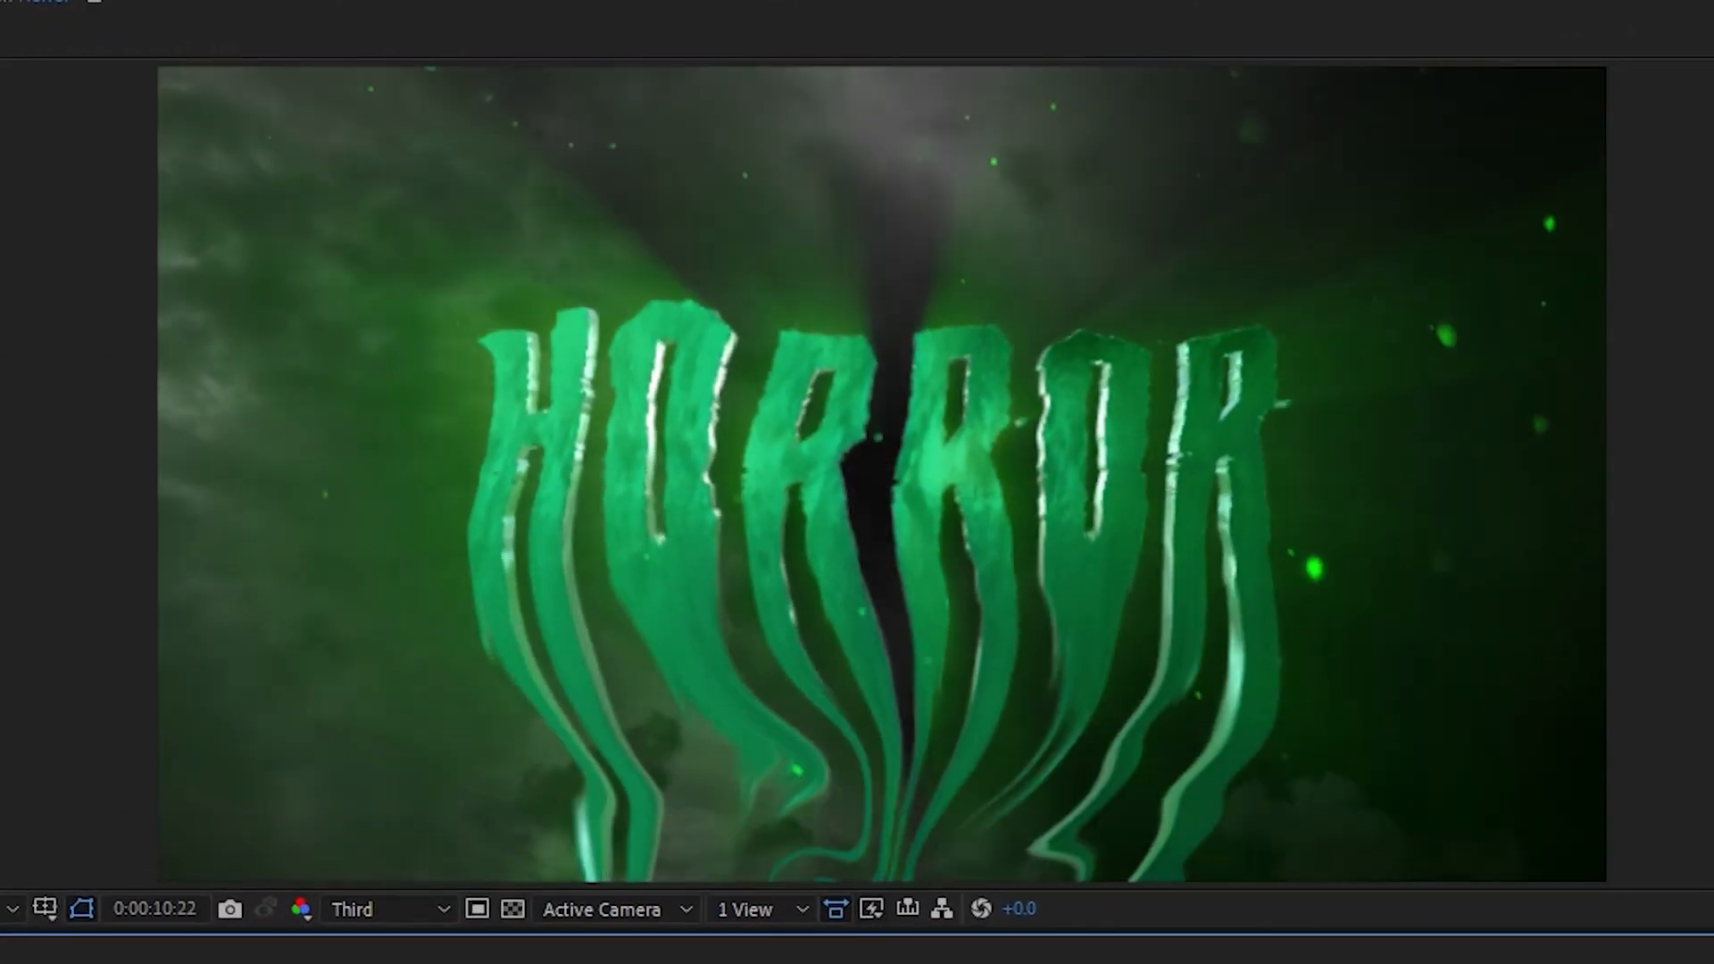
Pre-compose all the layers as Pre-comp 1, moving all attributes into the new composition
{"action": "right_click", "coordinate": [527, 733]}
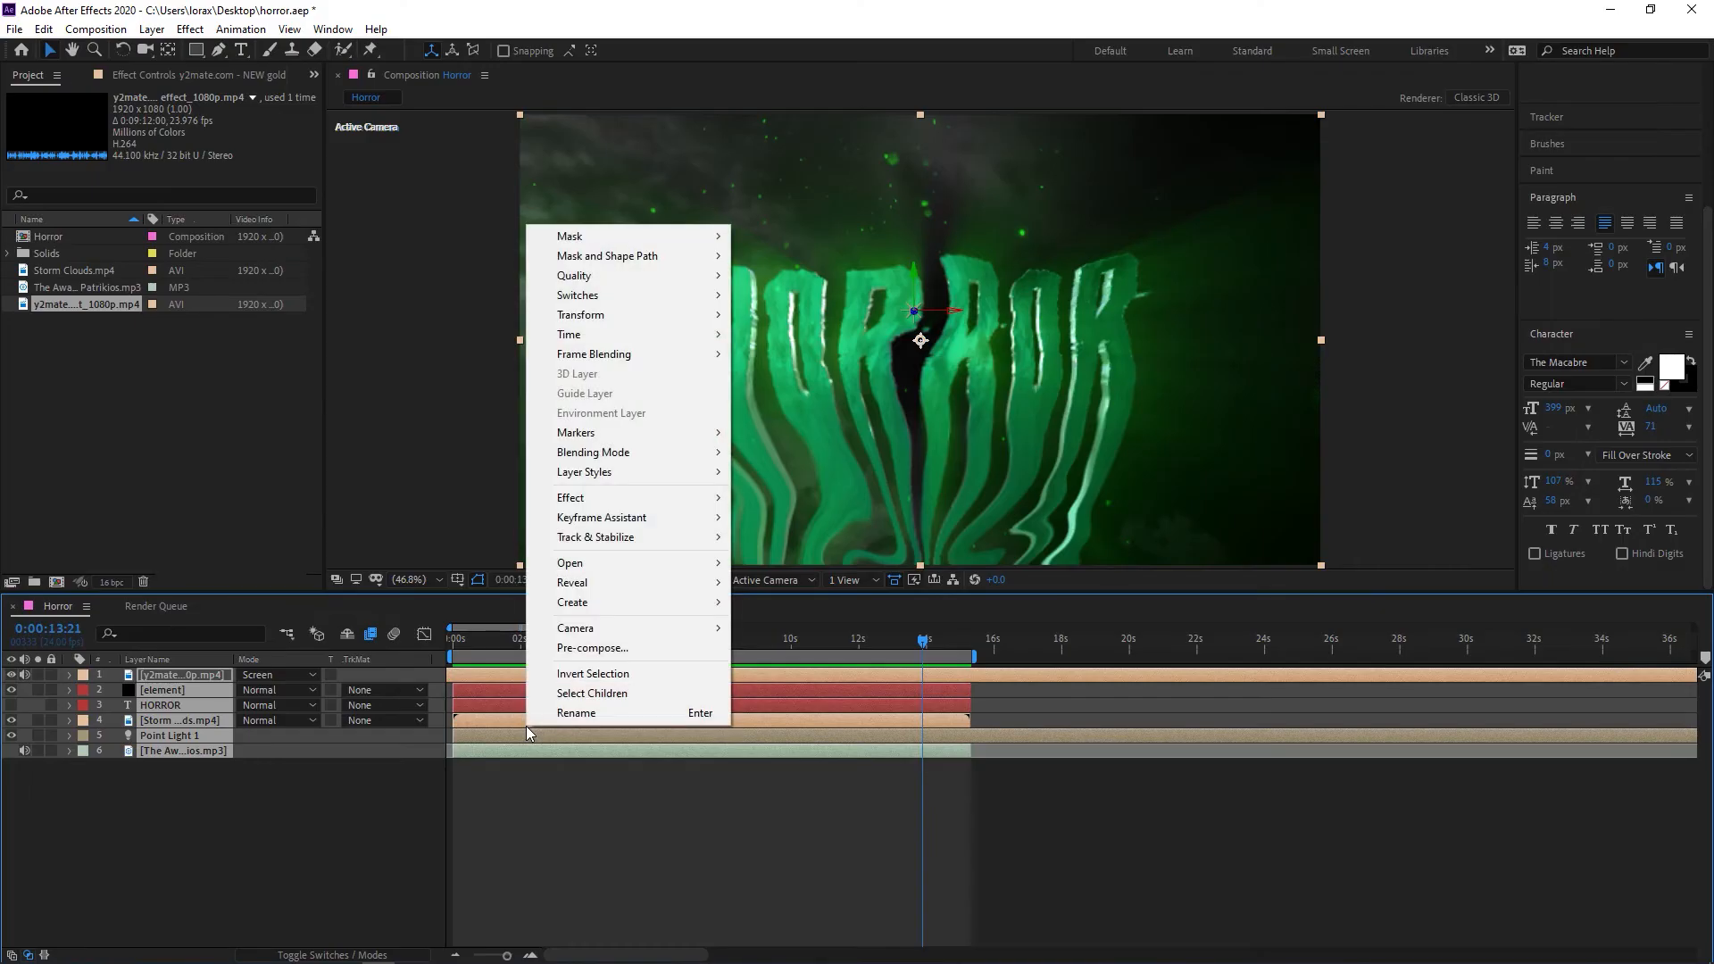
{"action": "left_click", "coordinate": [579, 650]}
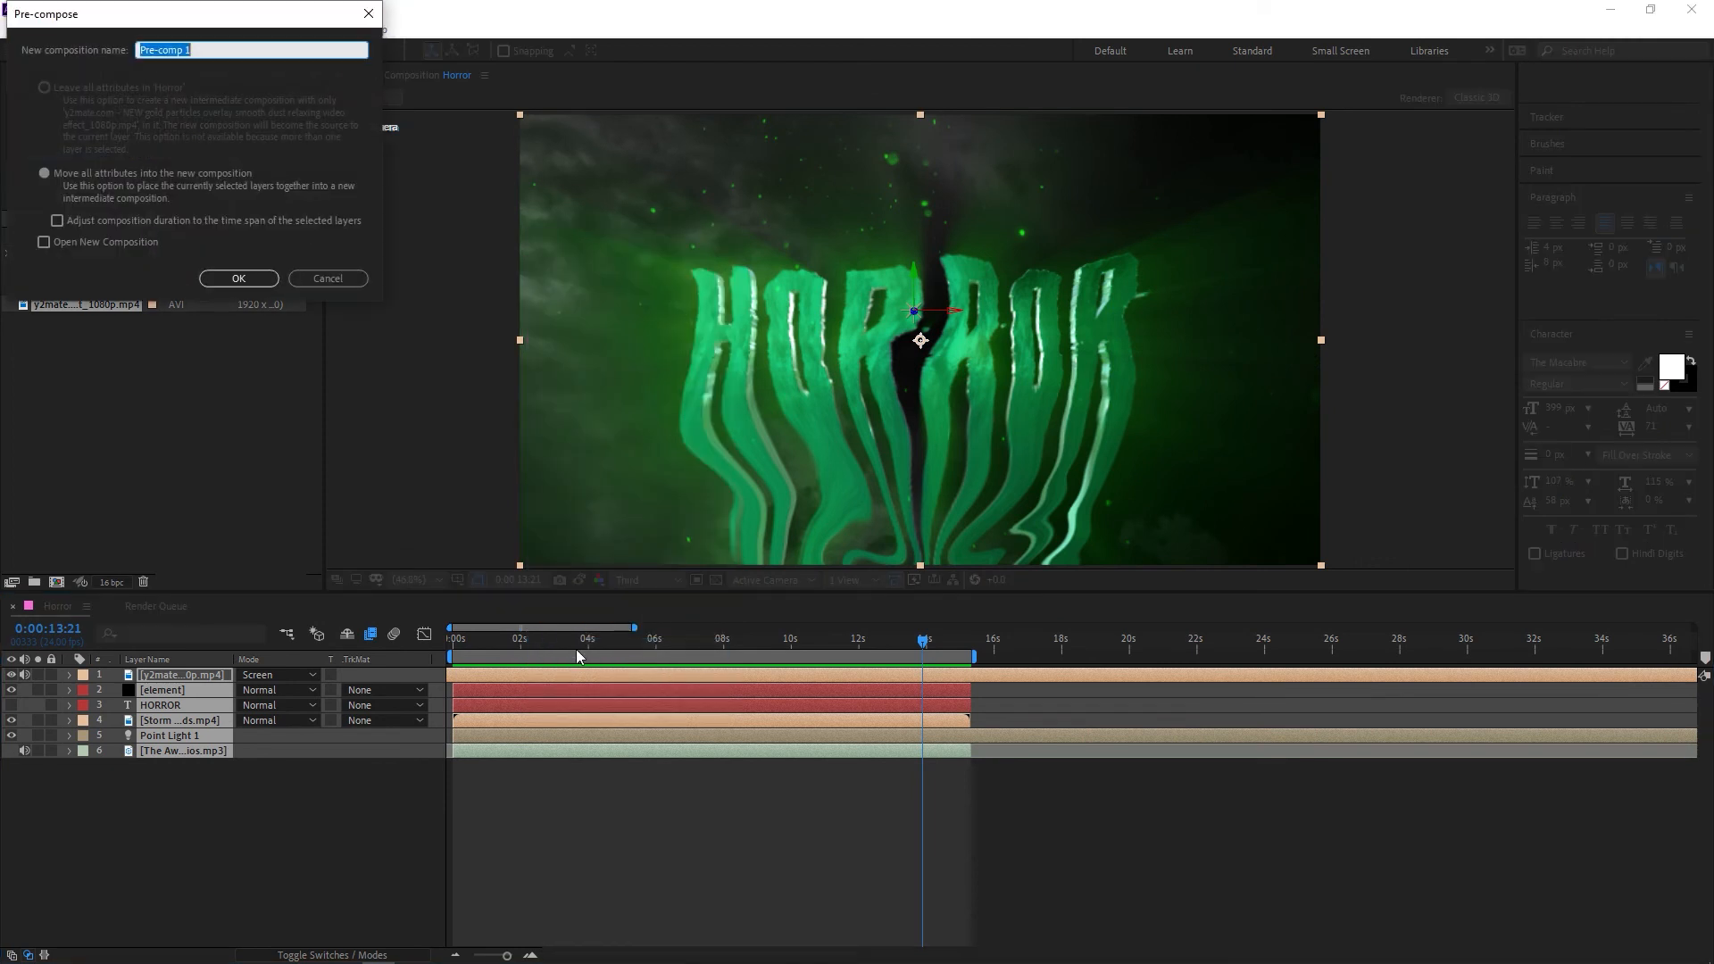
{"action": "left_click", "coordinate": [39, 174]}
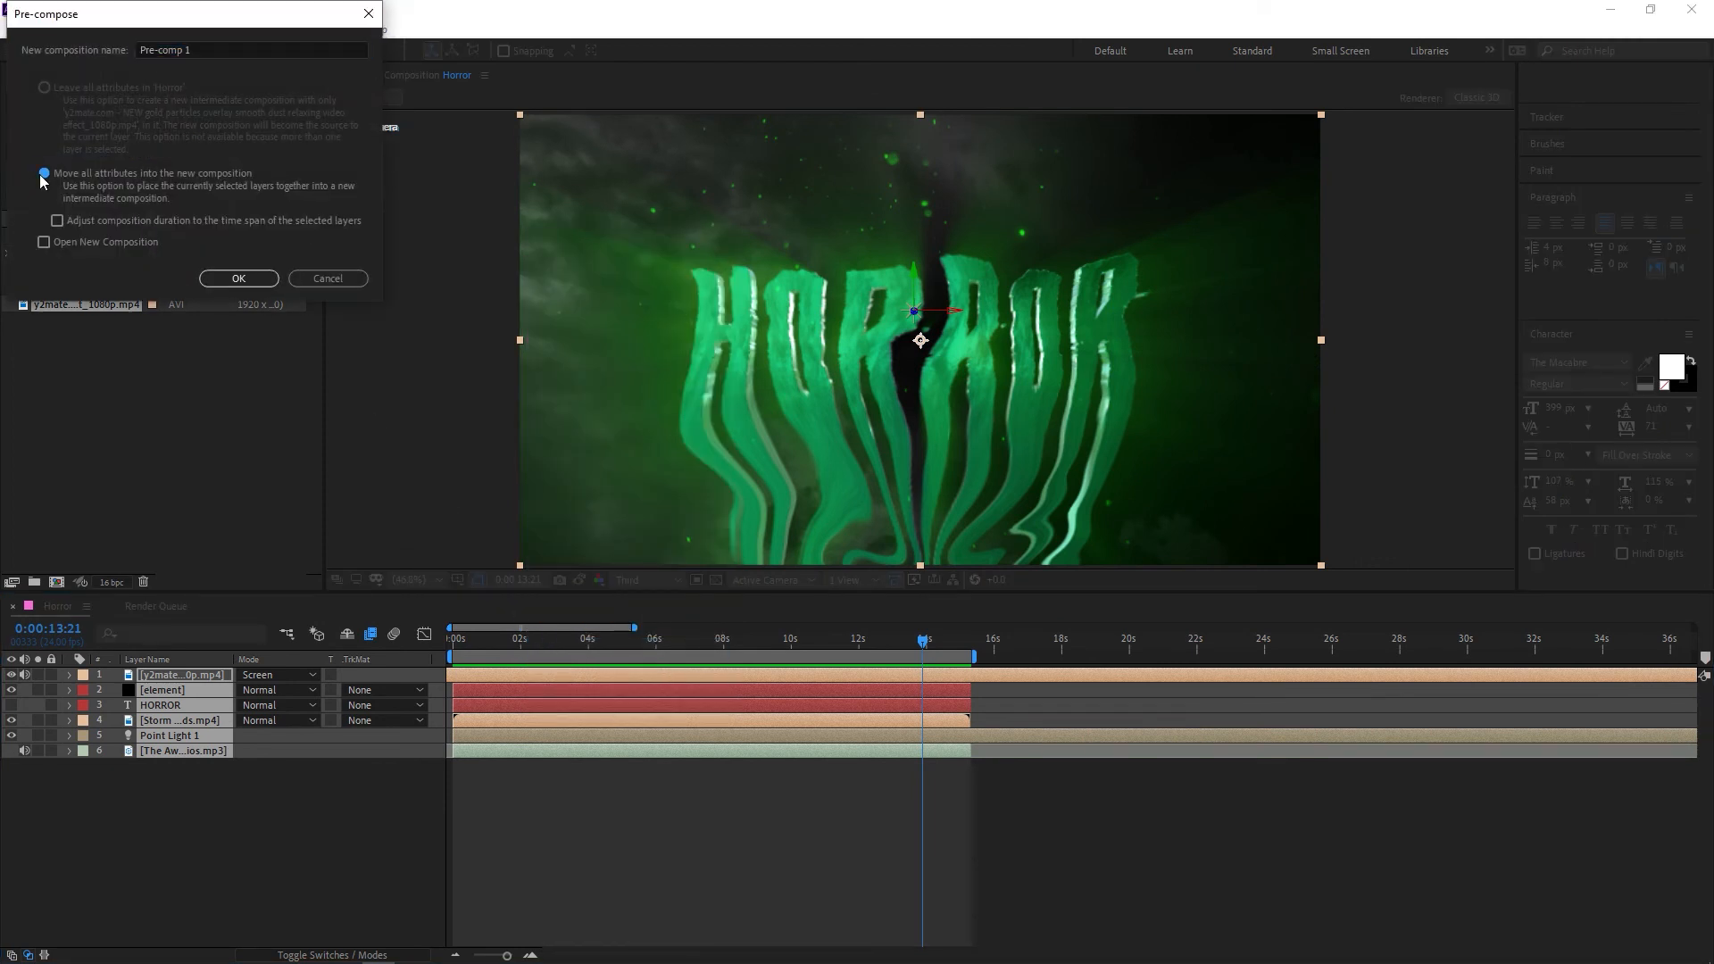
{"action": "left_click", "coordinate": [237, 278]}
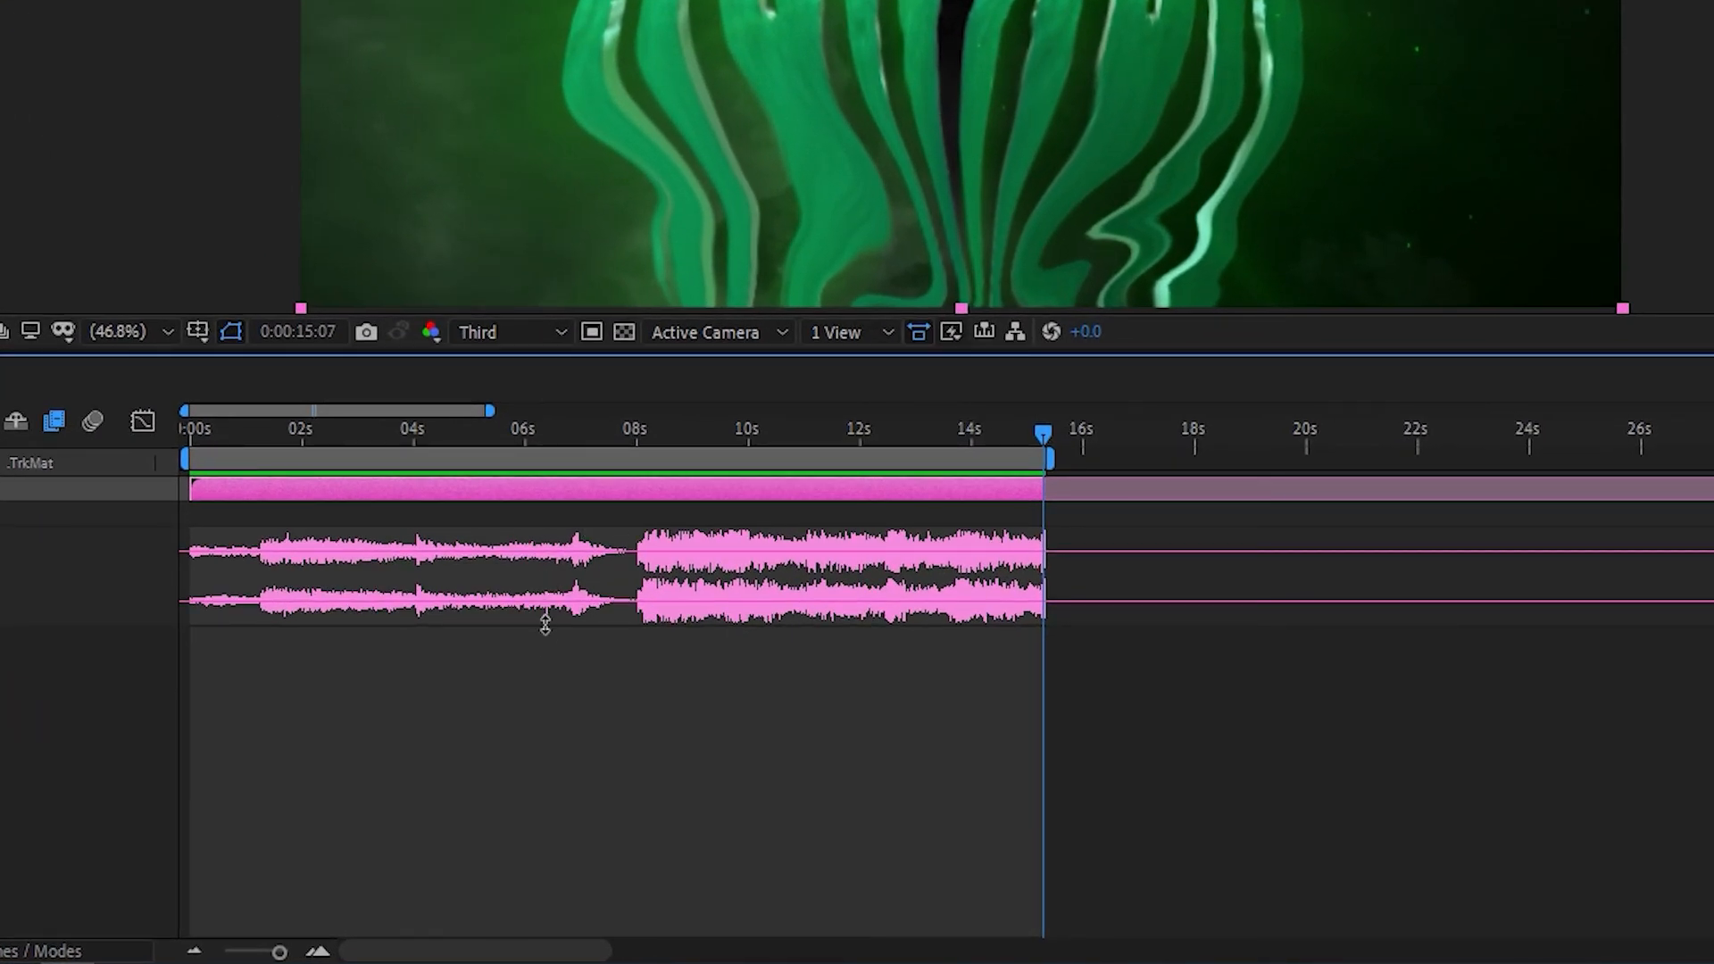
Use the pre-comp's audio waveform to place Scale keyframes around the 7-second beat, and preview the pulse
{"action": "scroll", "coordinate": [545, 623], "scroll_direction": "up", "scroll_amount": 3, "text": "alt"}
{"action": "left_click", "coordinate": [495, 430]}
{"action": "key", "text": "space"}
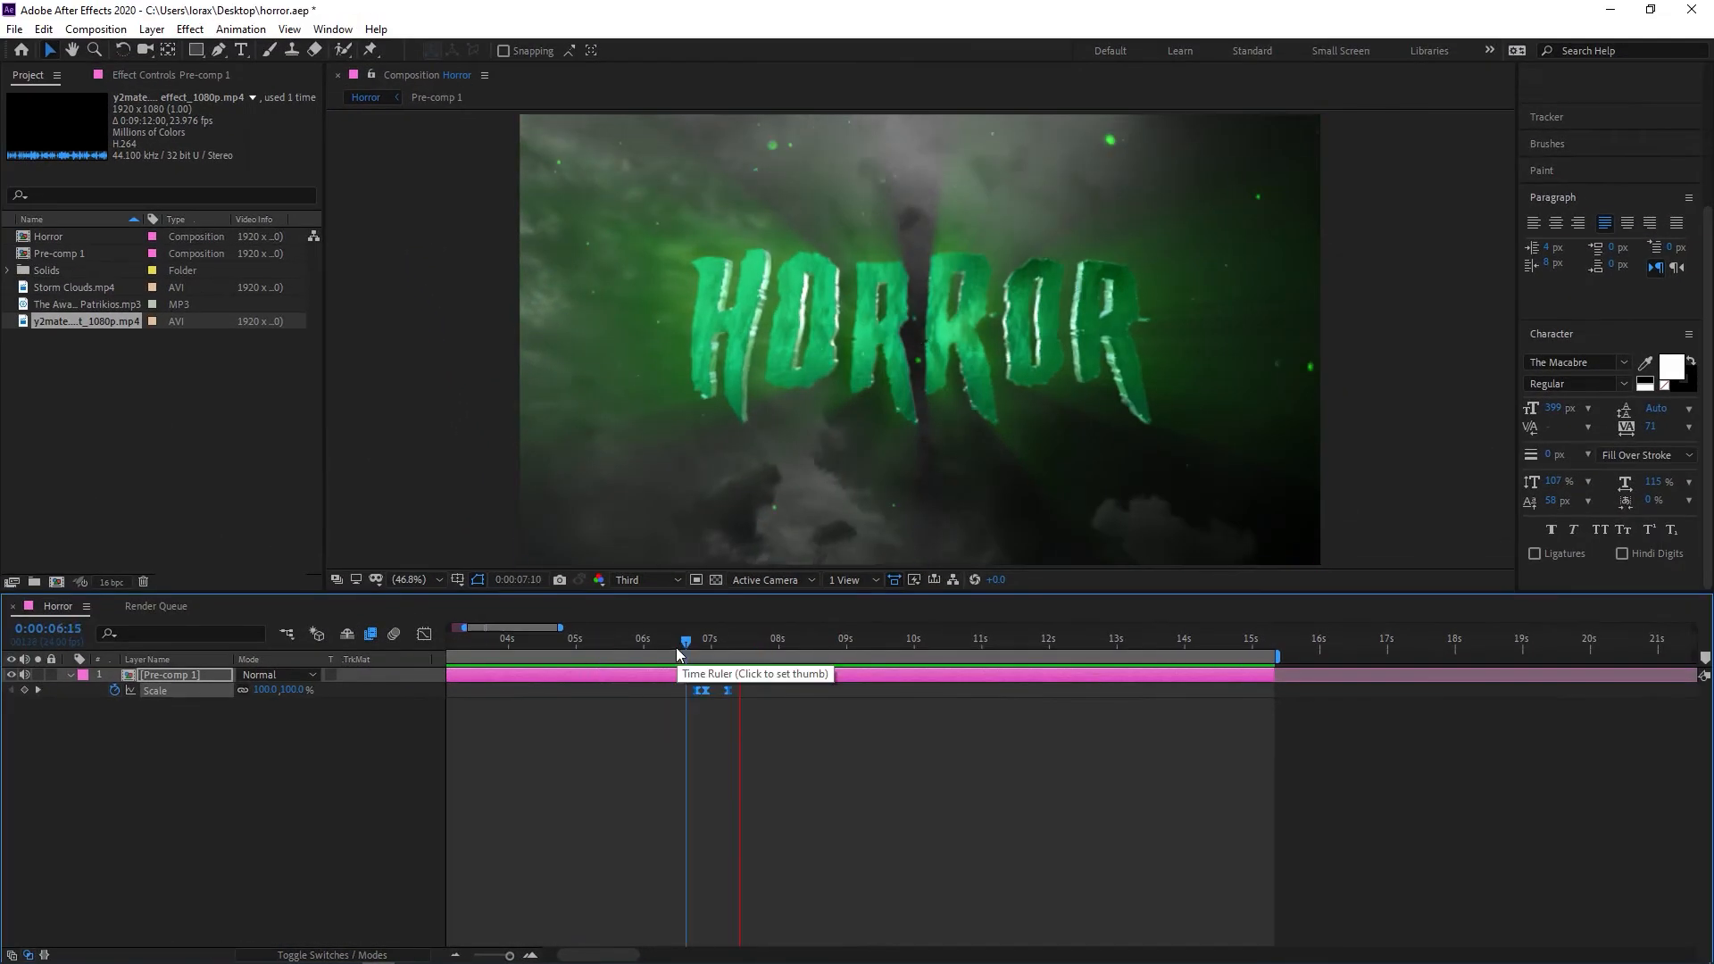
{"action": "left_click", "coordinate": [477, 629]}
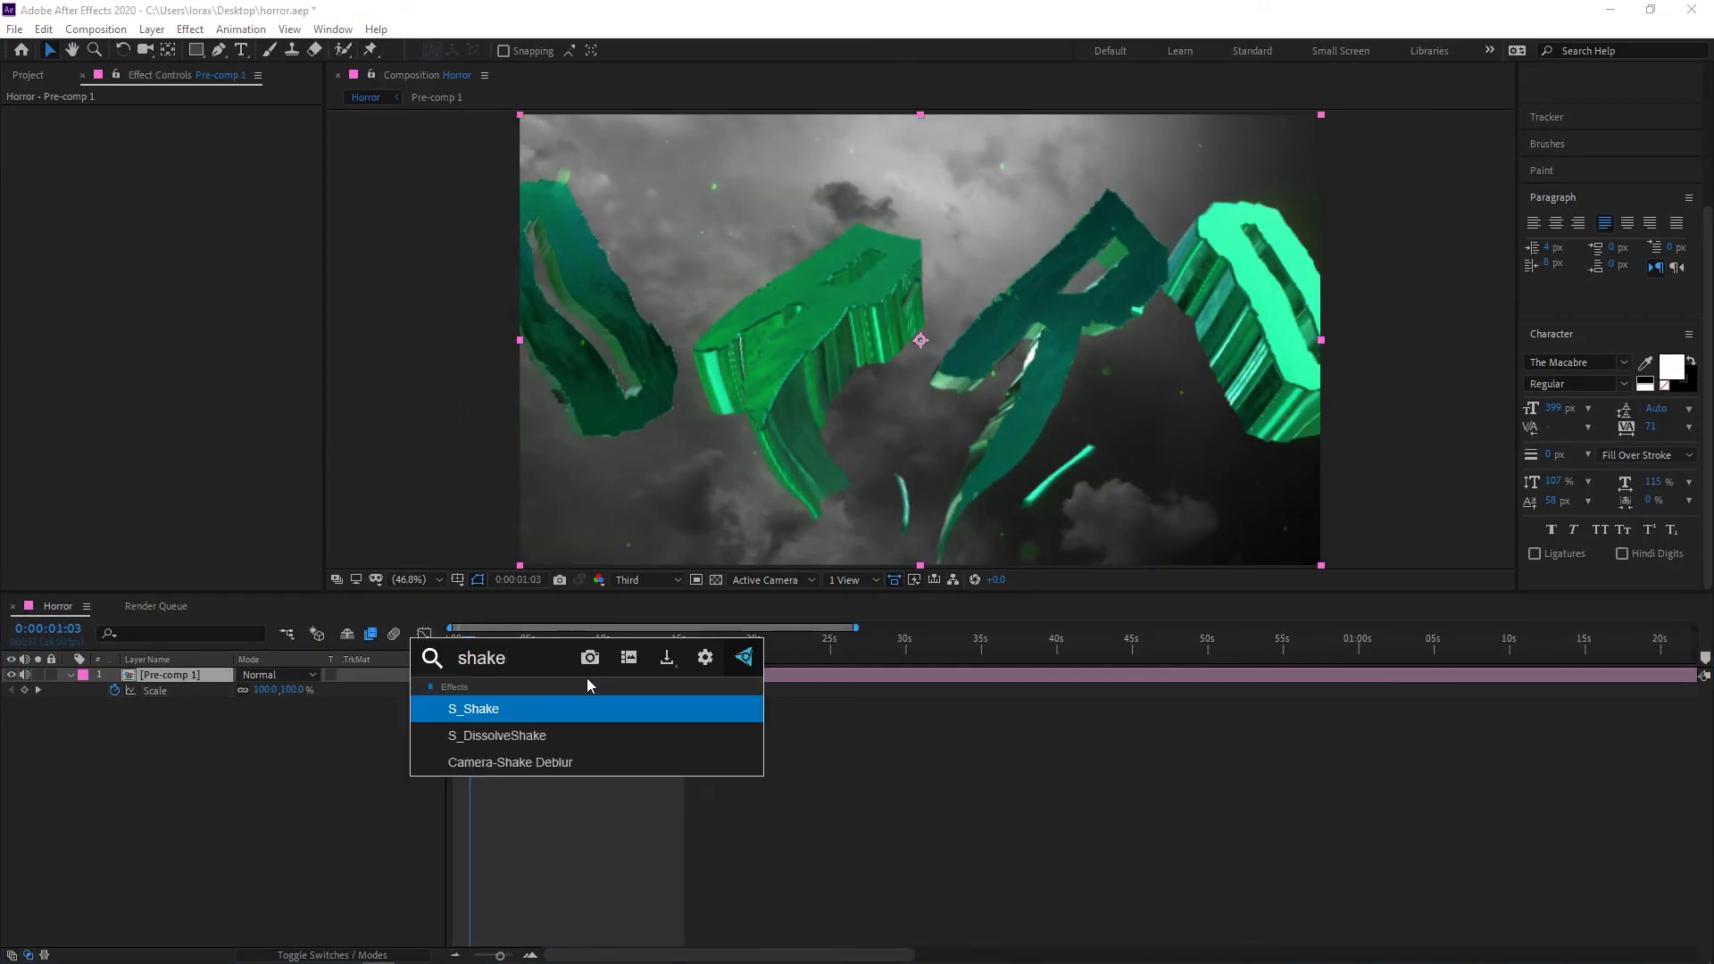
Apply S_Shake to Pre-comp 1 and, at the 0:00:08:01 beat, set its Frequency to 0.3
{"action": "key", "text": "Return"}
{"action": "left_click", "coordinate": [581, 638]}
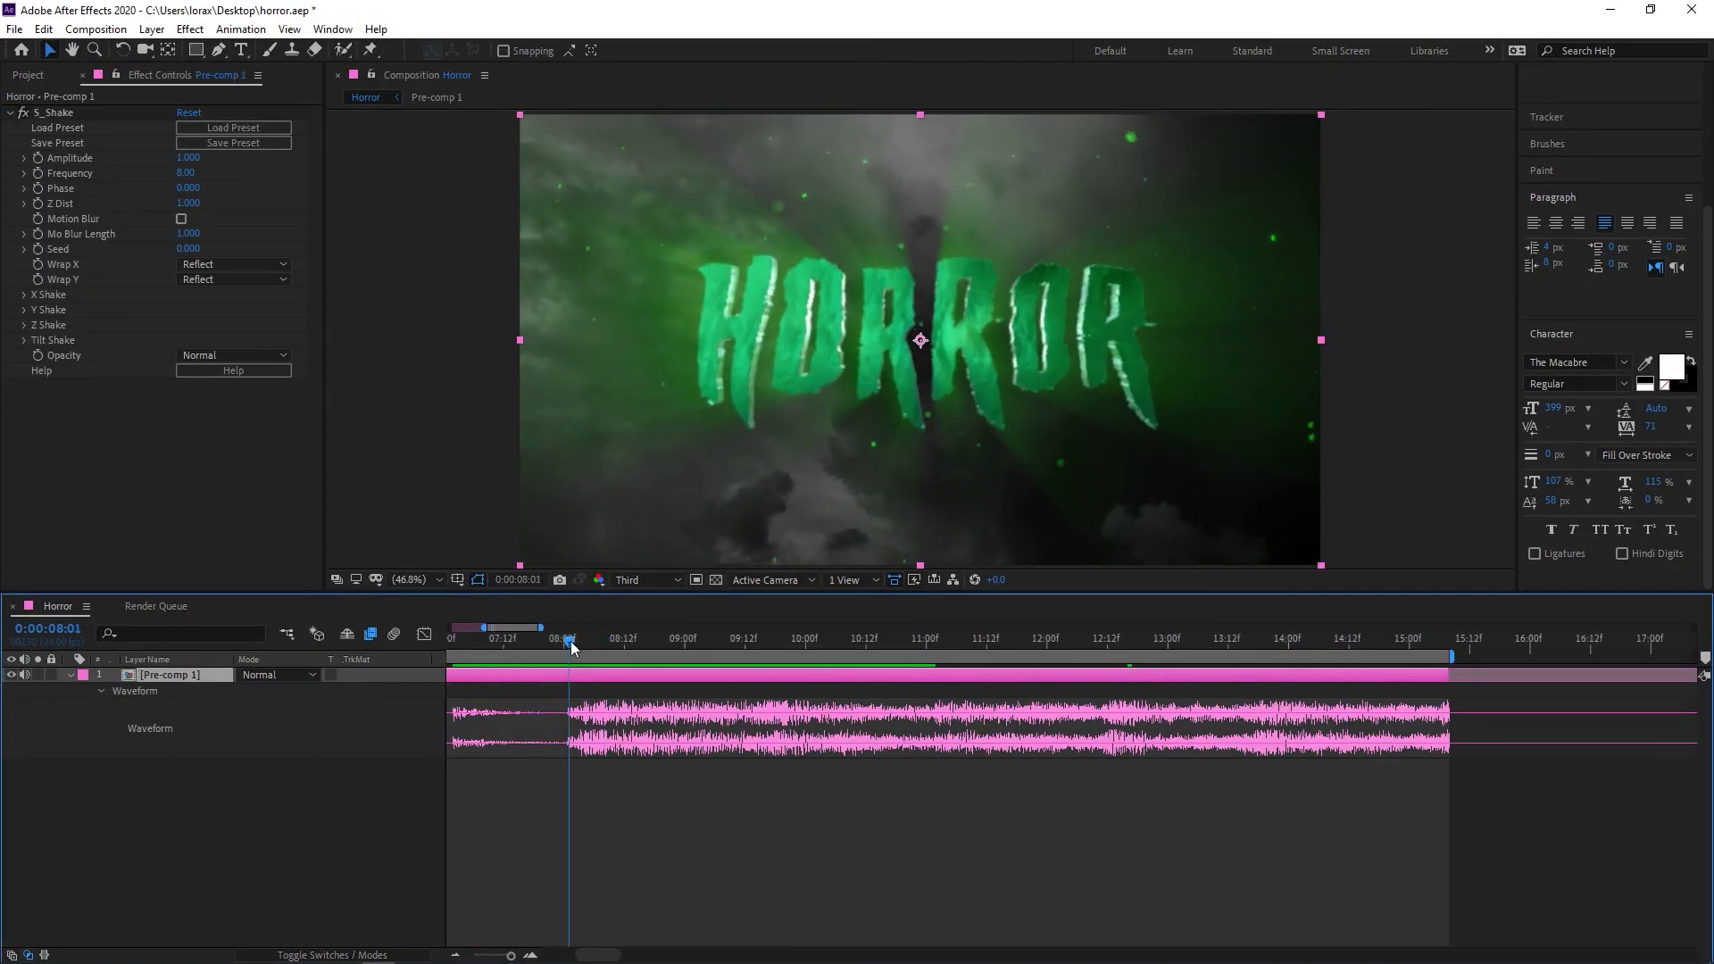
{"action": "left_click", "coordinate": [187, 173]}
{"action": "type", "text": "0.3"}
{"action": "key", "text": "Return"}
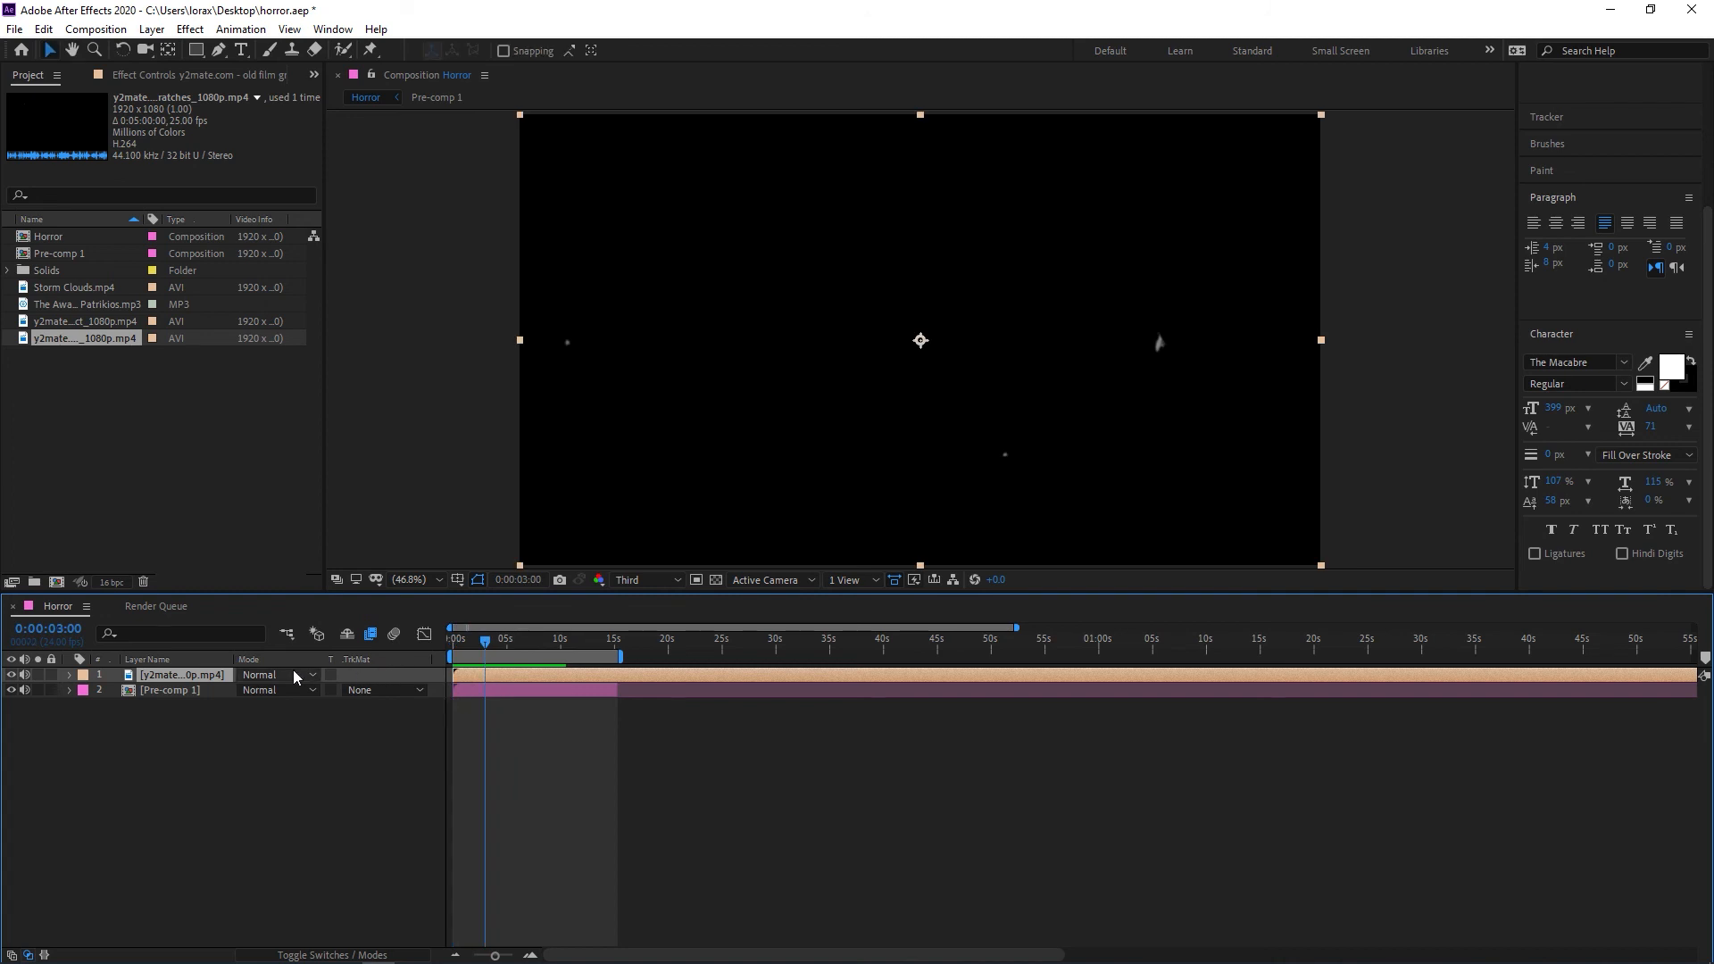
Set the old film scratches overlay's blending mode to Screen and preview the animation from the start
{"action": "left_click", "coordinate": [296, 677]}
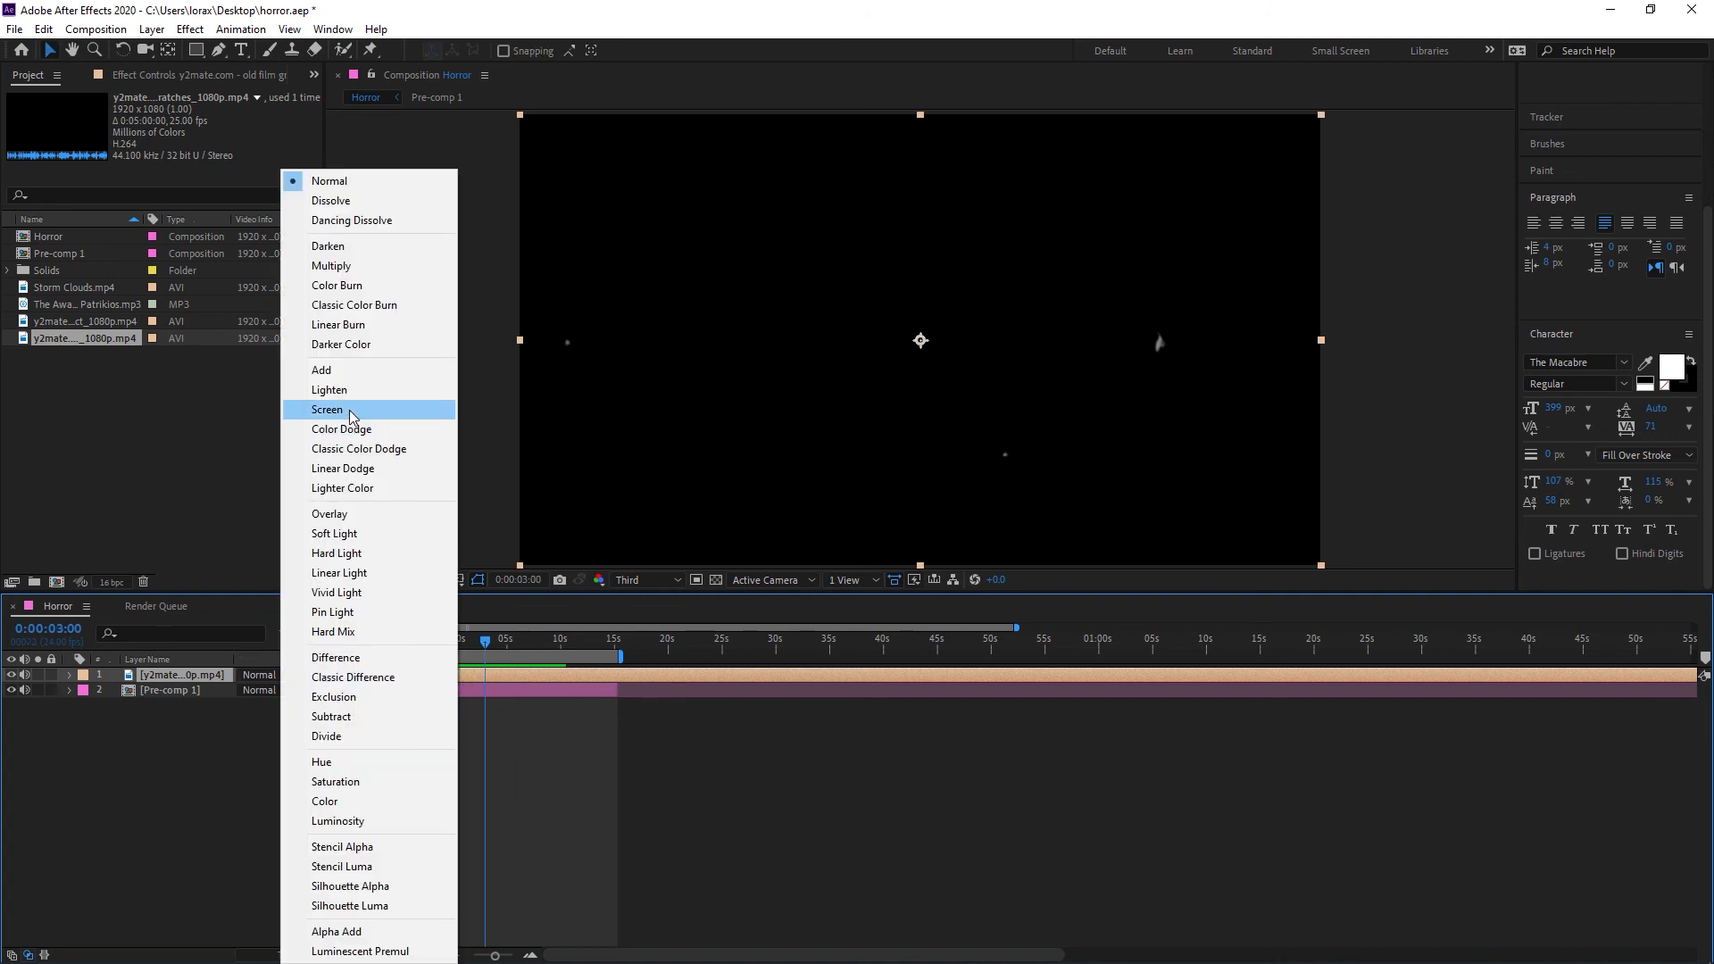
{"action": "left_click", "coordinate": [326, 410]}
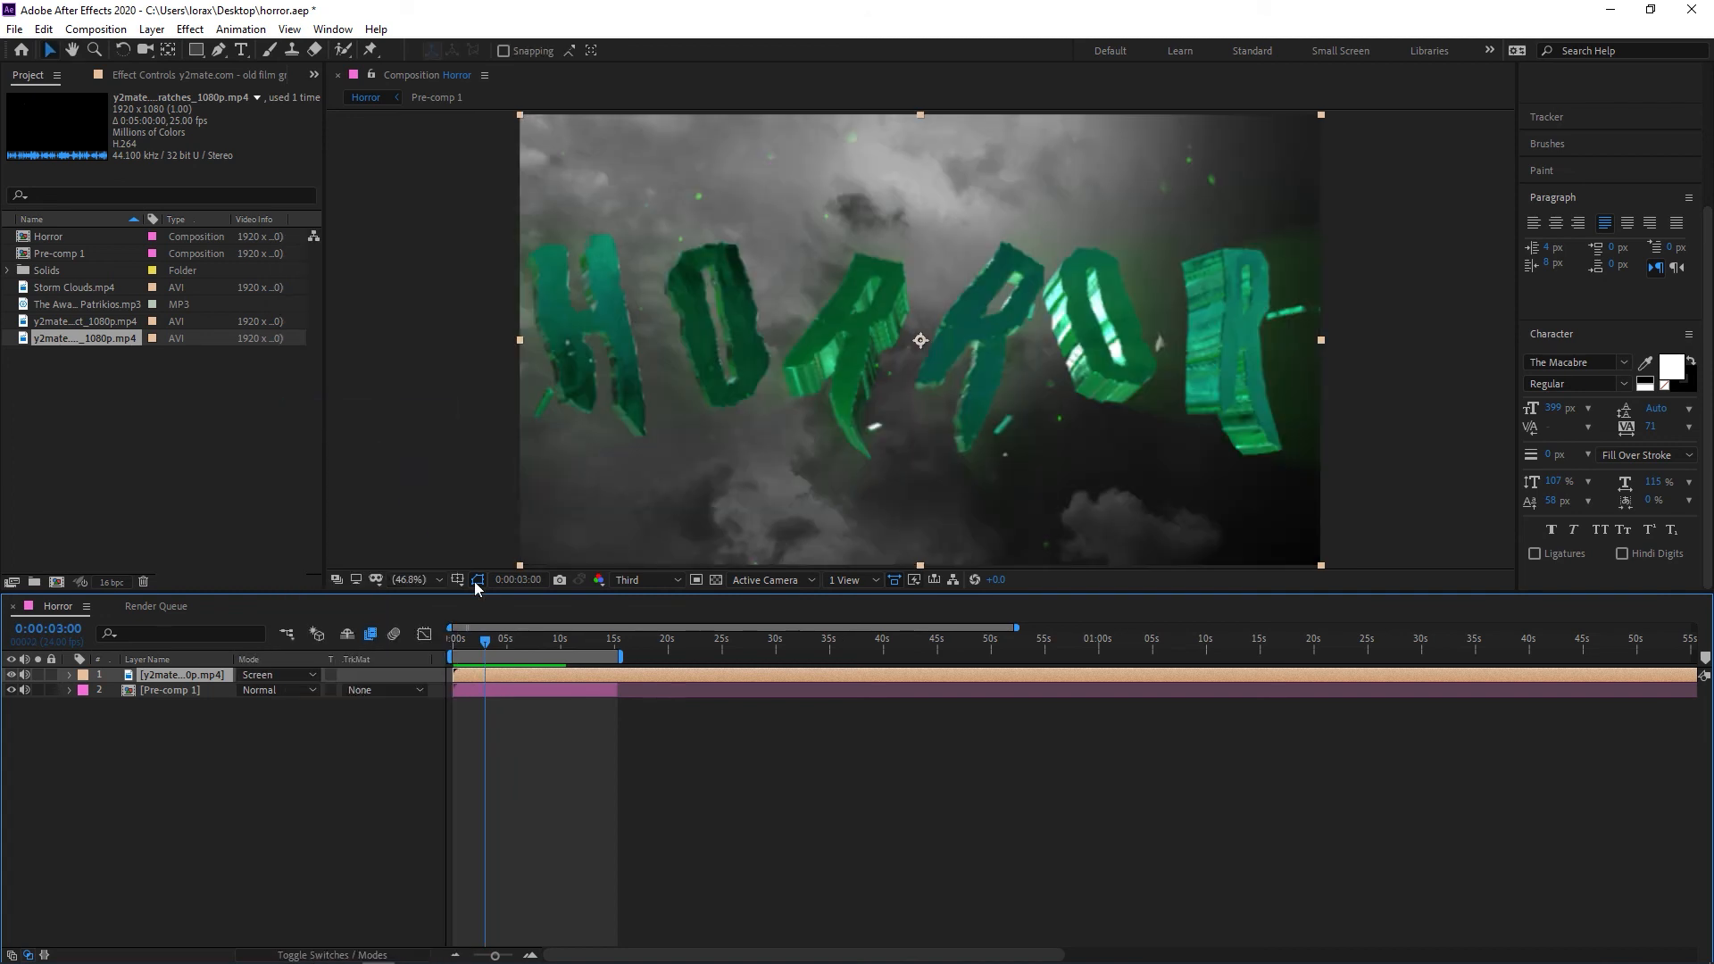
{"action": "left_click_drag", "start_coordinate": [514, 639], "coordinate": [437, 642]}
{"action": "key", "text": "space"}
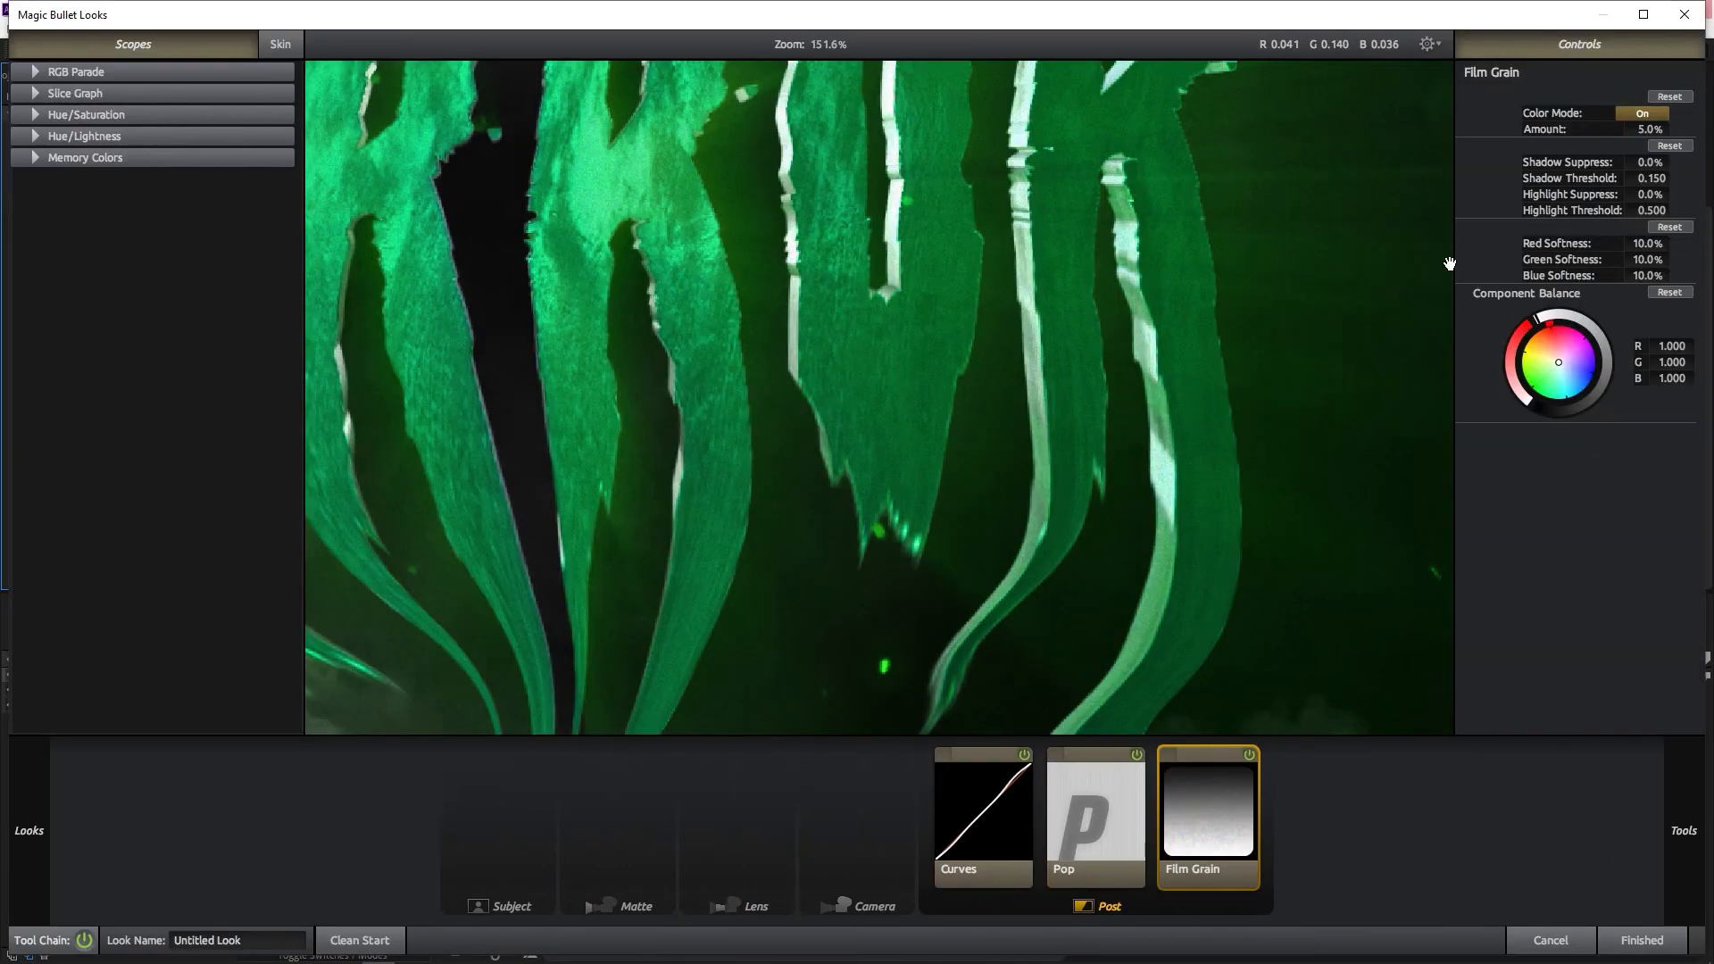
Shape the Curves tool in Magic Bullet Looks and add the Pop, Film Grain and Ranged HSL tools to the look
{"action": "scroll", "coordinate": [1393, 383], "scroll_direction": "down", "scroll_amount": 8}
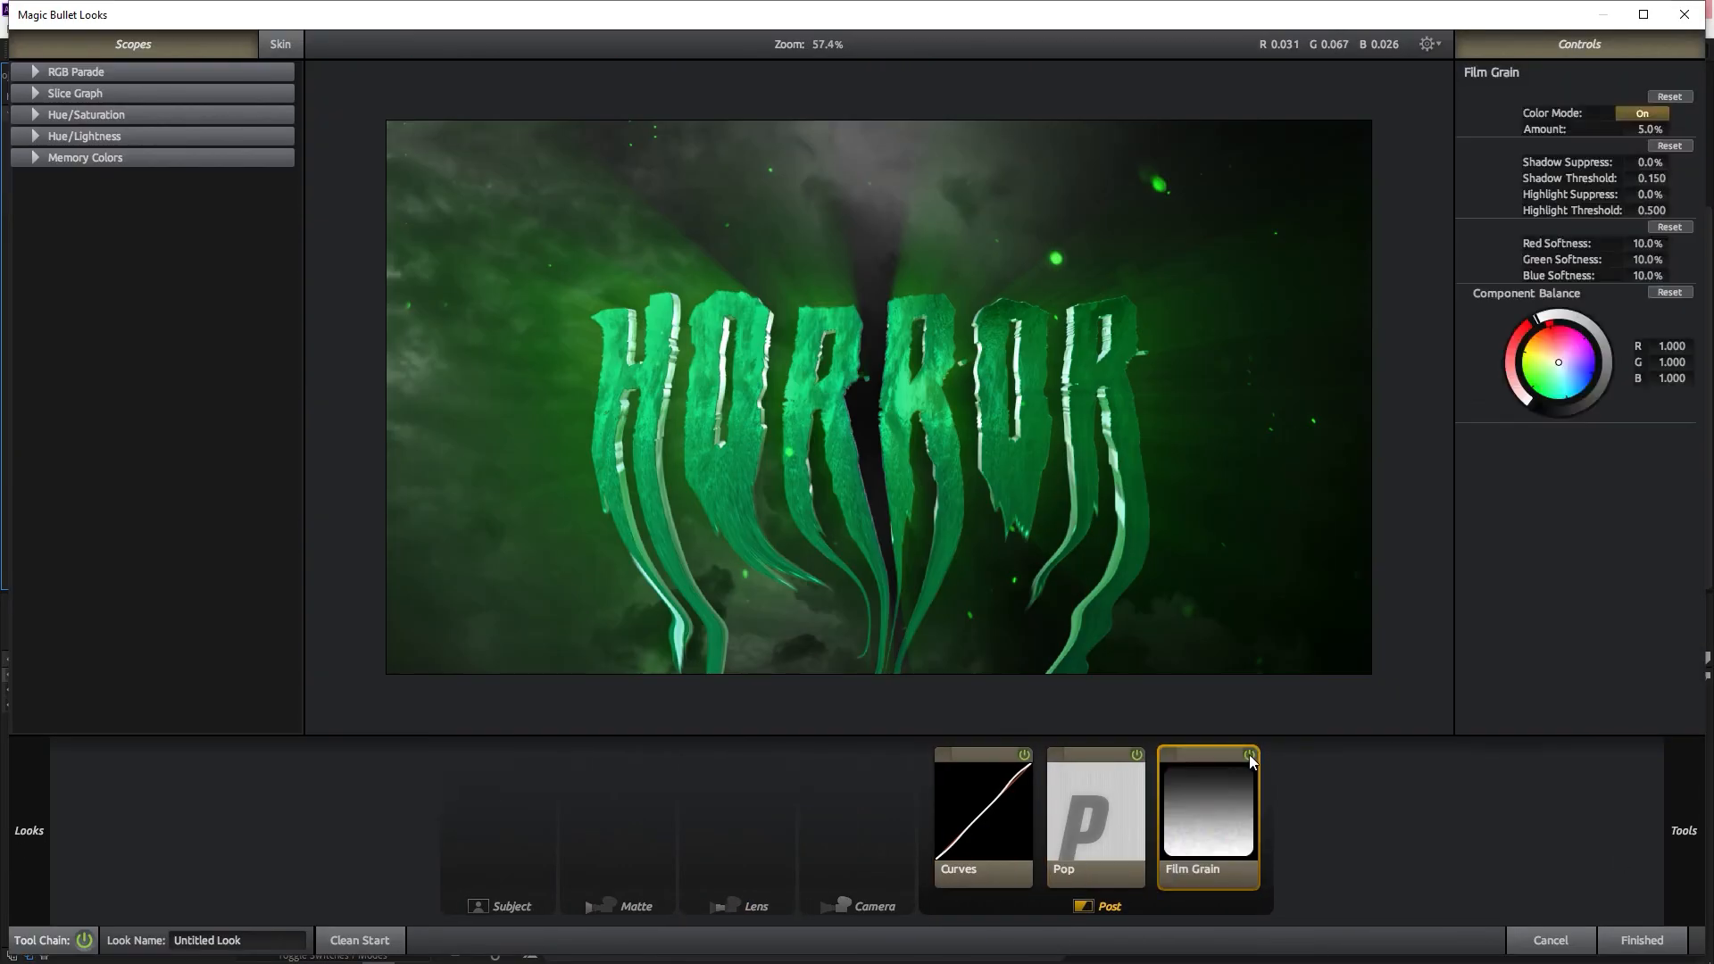
{"action": "mouse_move", "coordinate": [1683, 830]}
{"action": "scroll", "coordinate": [1442, 521], "scroll_direction": "down", "scroll_amount": 5}
{"action": "double_click", "coordinate": [1629, 500]}
Add and adjust Colorista 3-Way, and extend the look with Warm/Cool, Chromatic Aberration, Diffusion, Haze/Flare and Lens Distortion
{"action": "mouse_move", "coordinate": [1680, 781]}
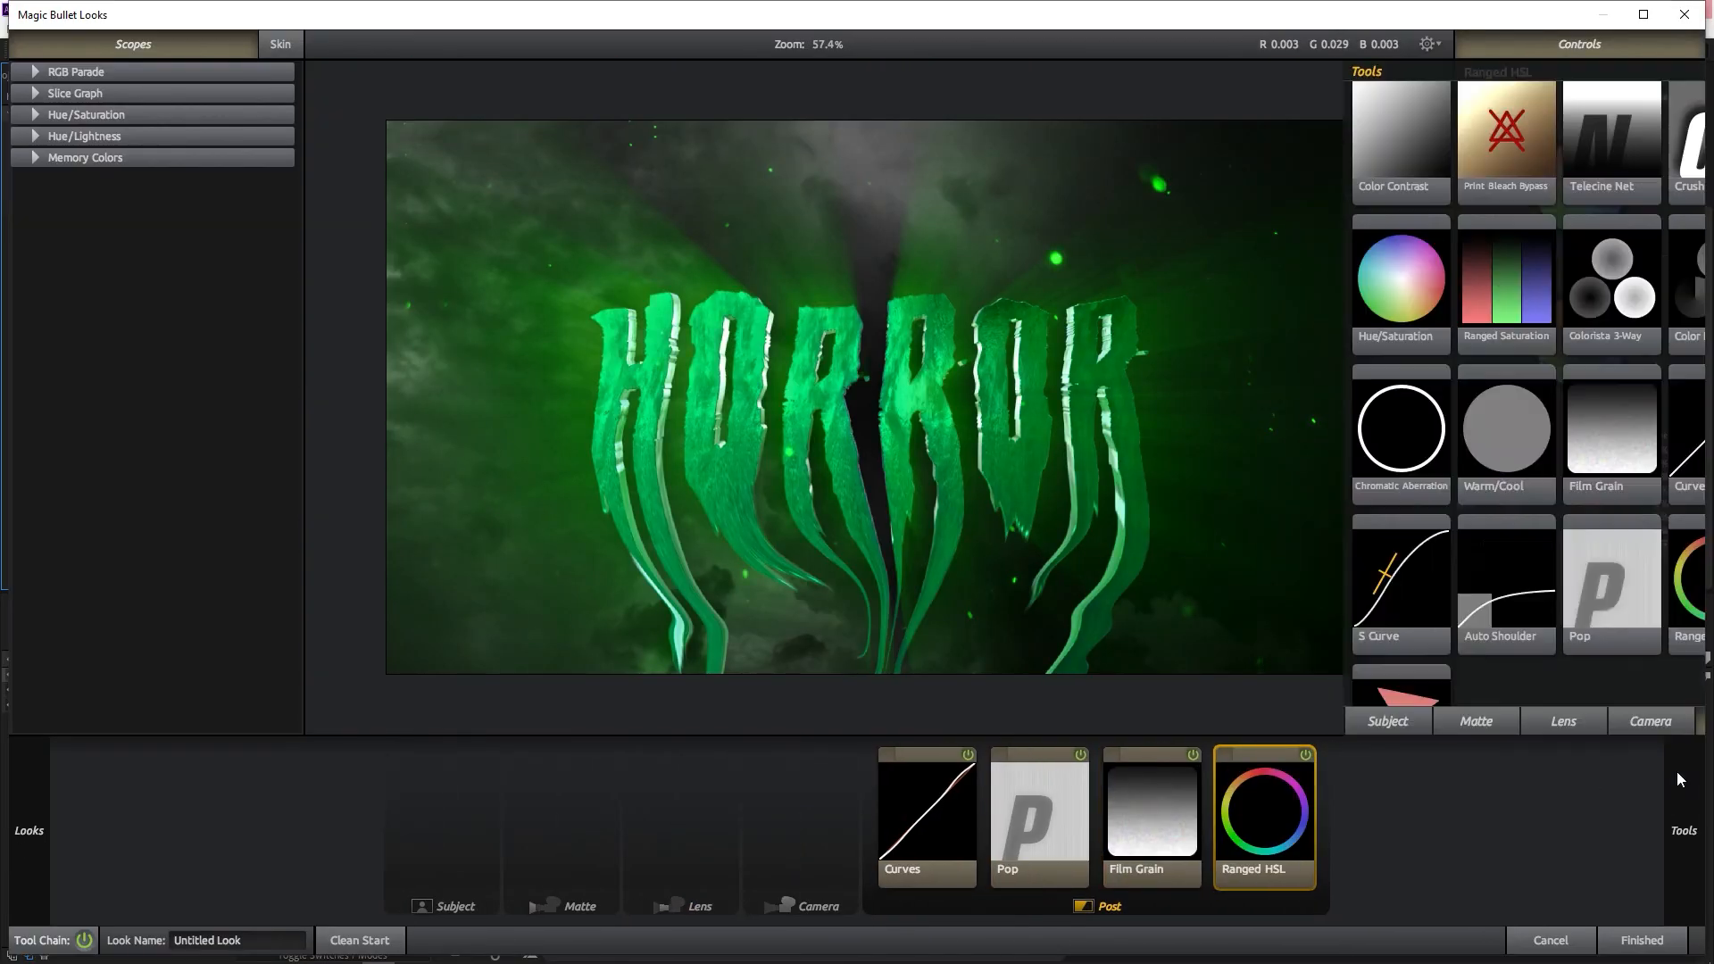
{"action": "scroll", "coordinate": [1531, 496], "scroll_direction": "up", "scroll_amount": 2}
{"action": "double_click", "coordinate": [1531, 496]}
{"action": "left_click_drag", "start_coordinate": [1558, 184], "coordinate": [1556, 172]}
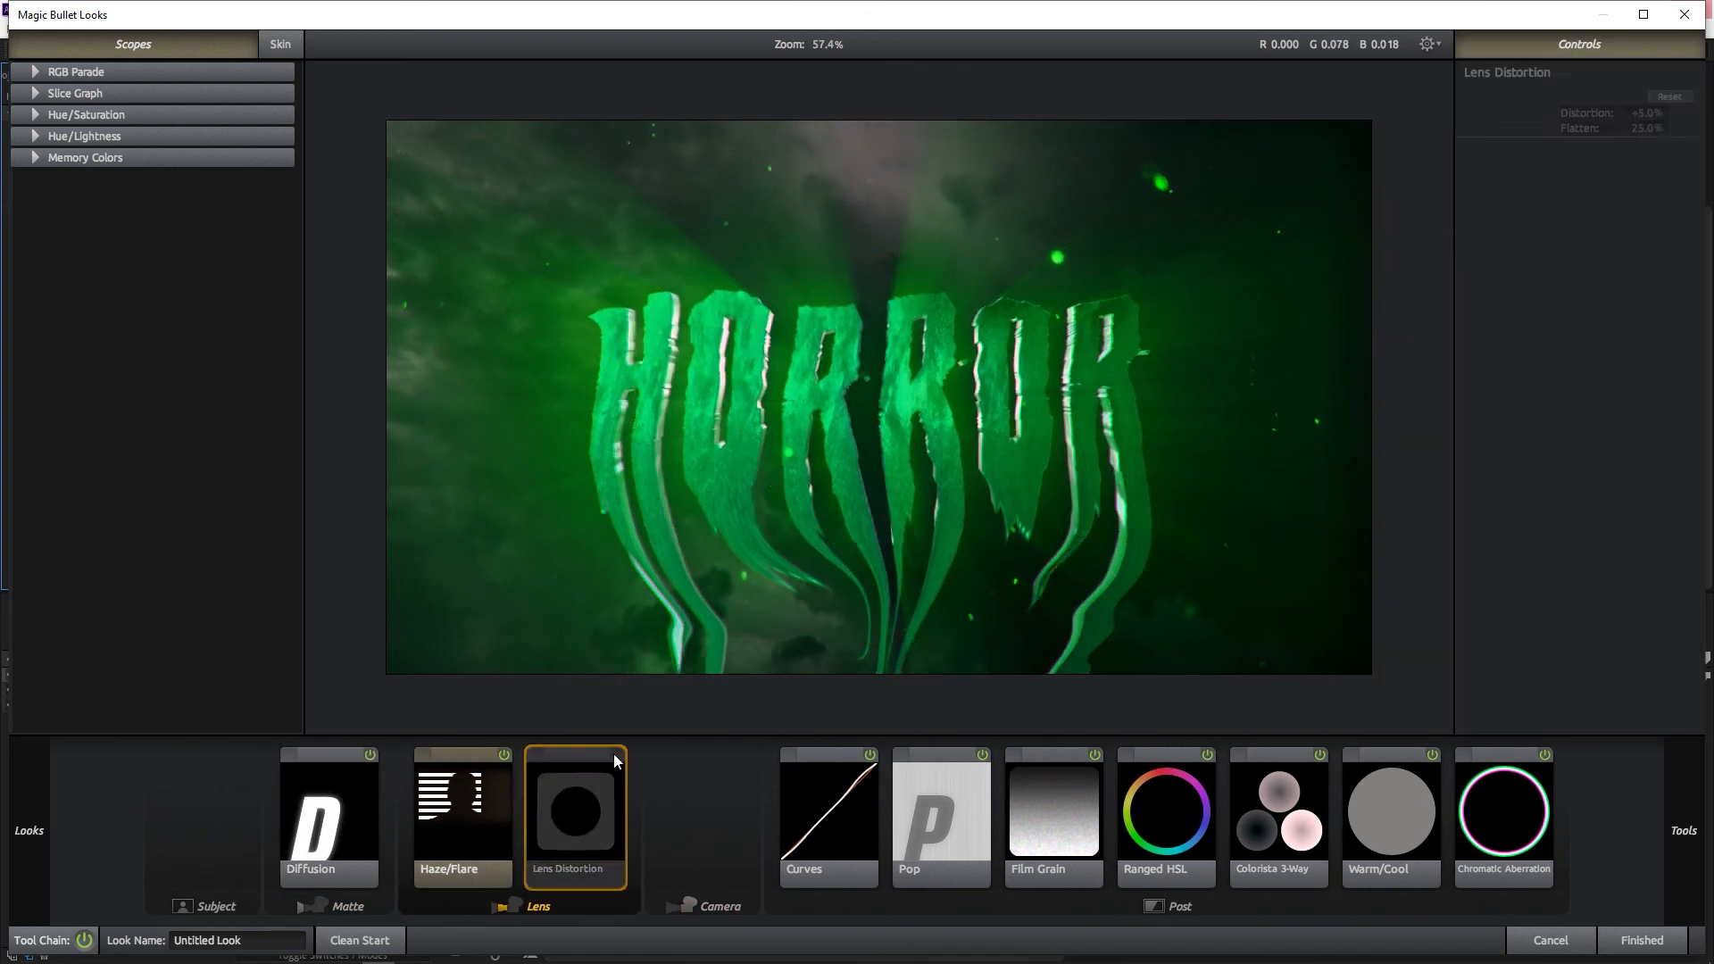
{"action": "mouse_move", "coordinate": [1464, 629]}
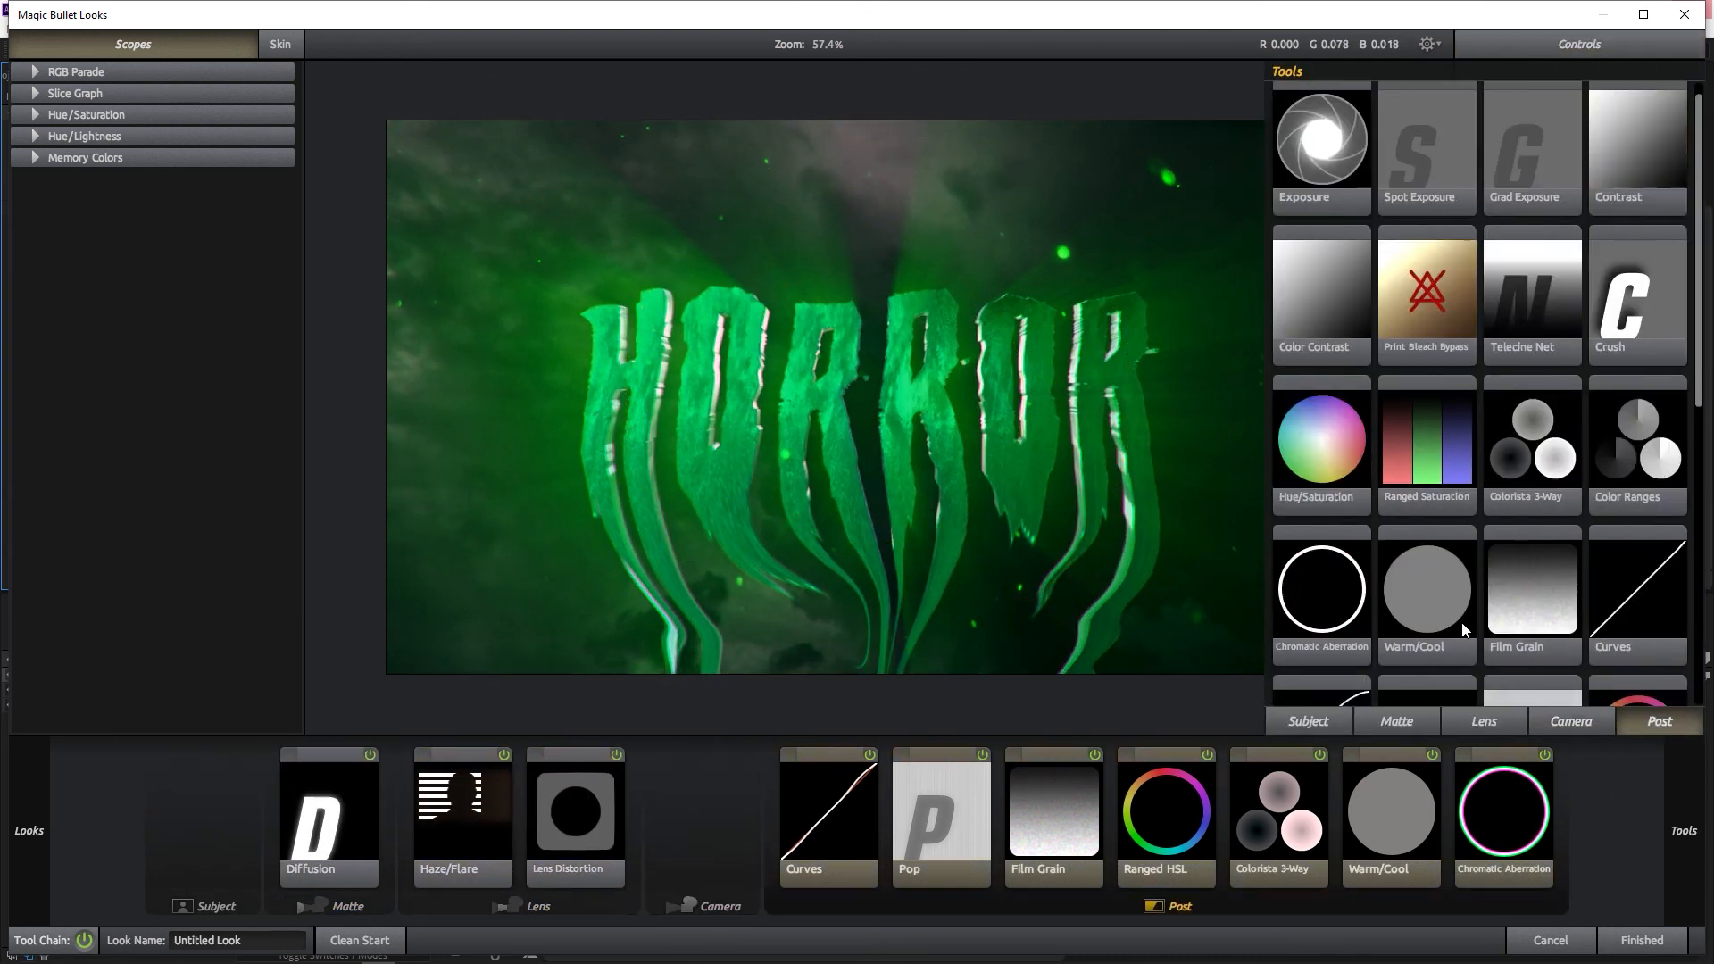